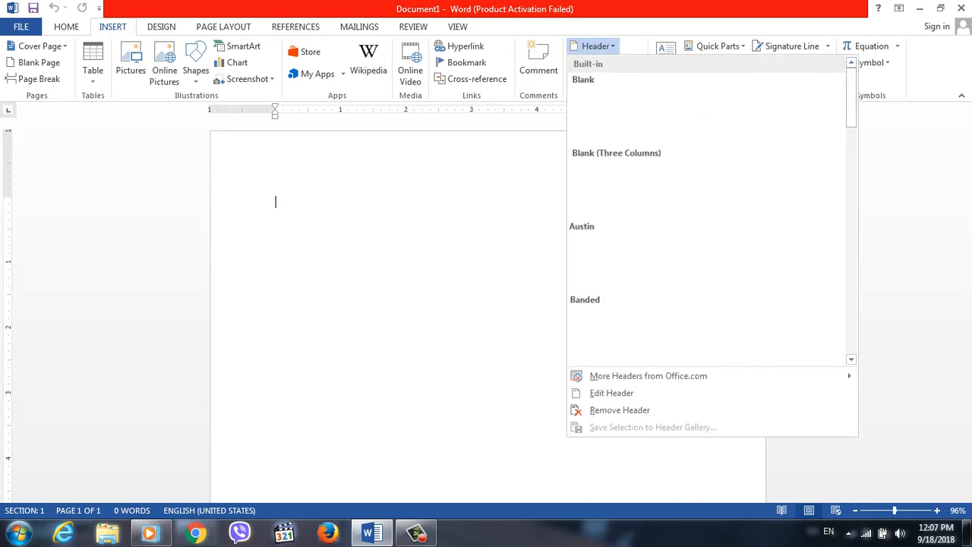
Fill the blank document with sample text by entering the =rand() formula twice.
left_click(596, 46)
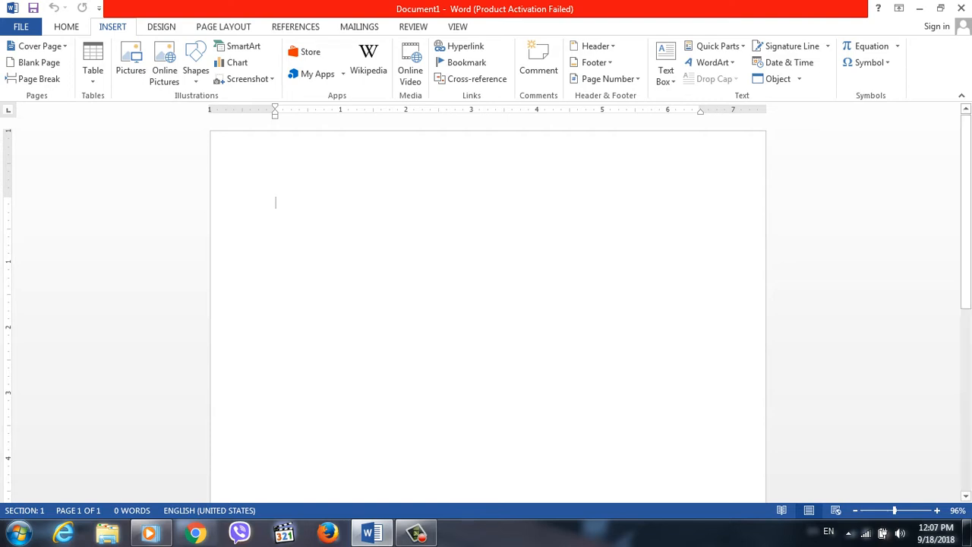
type("=rand()")
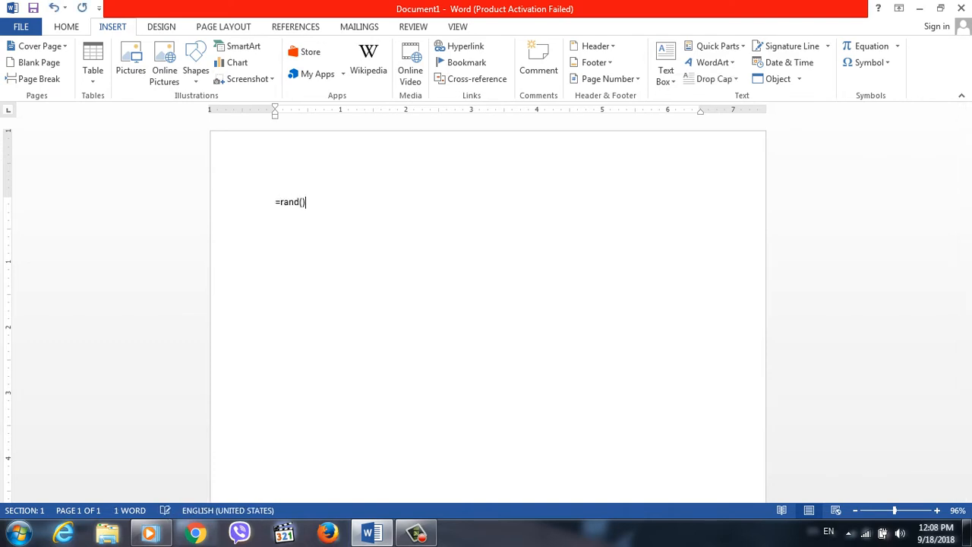
key("Return")
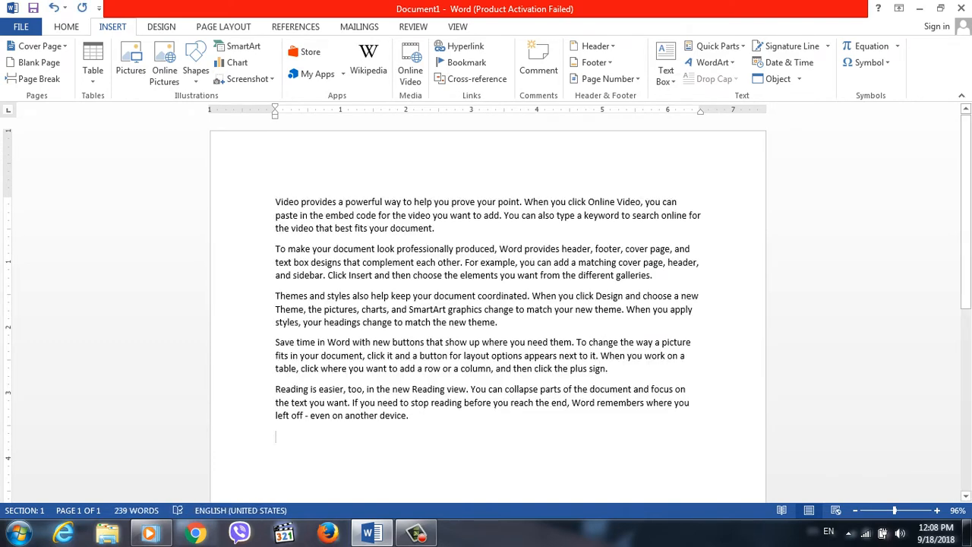
type("=rand")
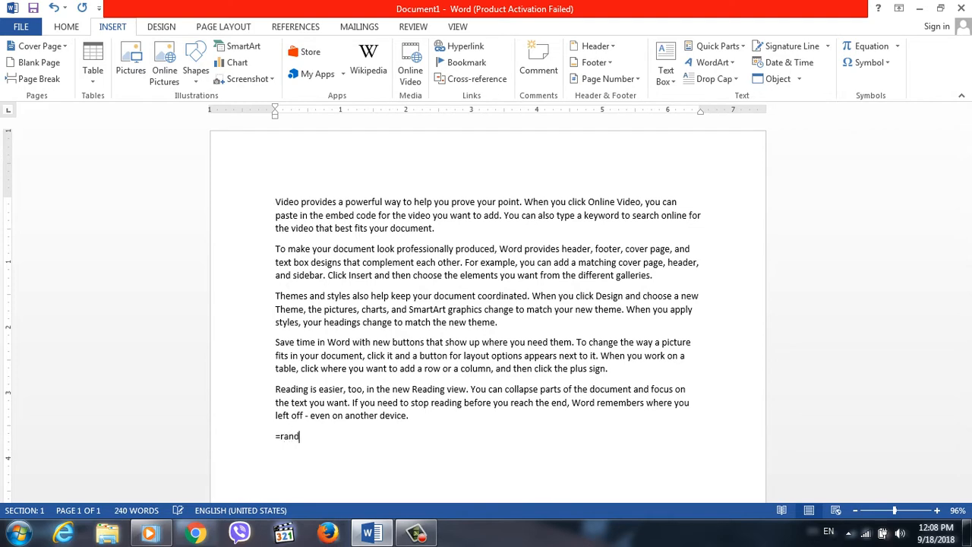
type("()")
key("Return")
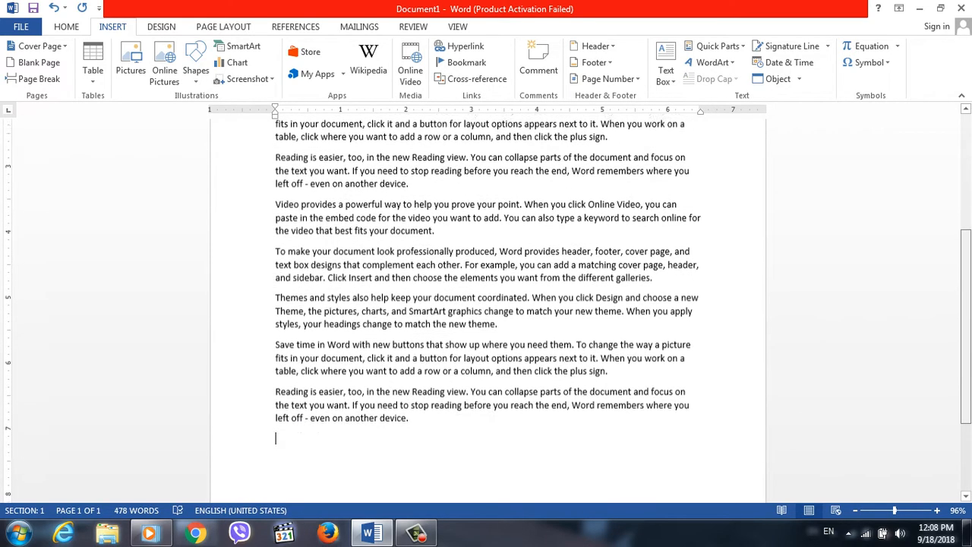
Examine the document's print preview and return to the beginning of the text.
left_click_drag(966, 326, 967, 235)
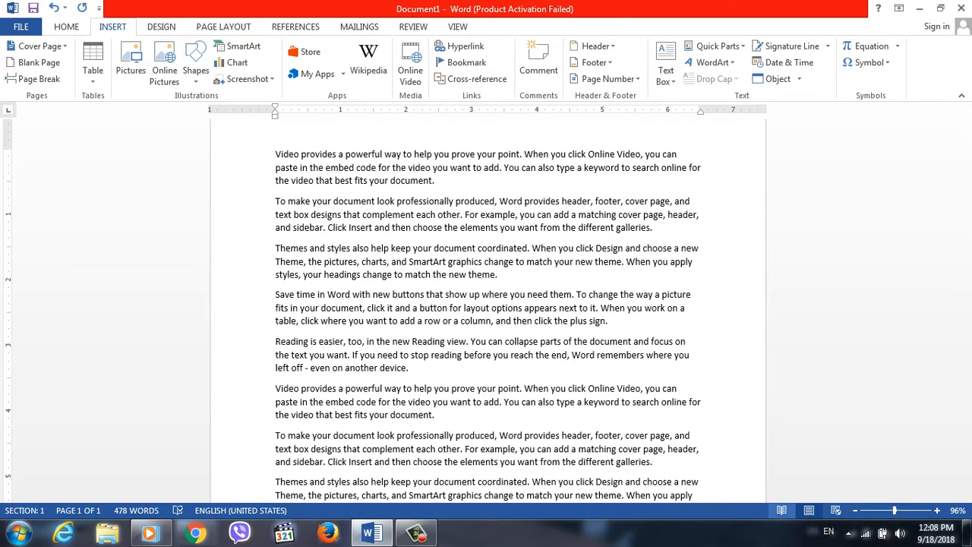
key("ctrl+p")
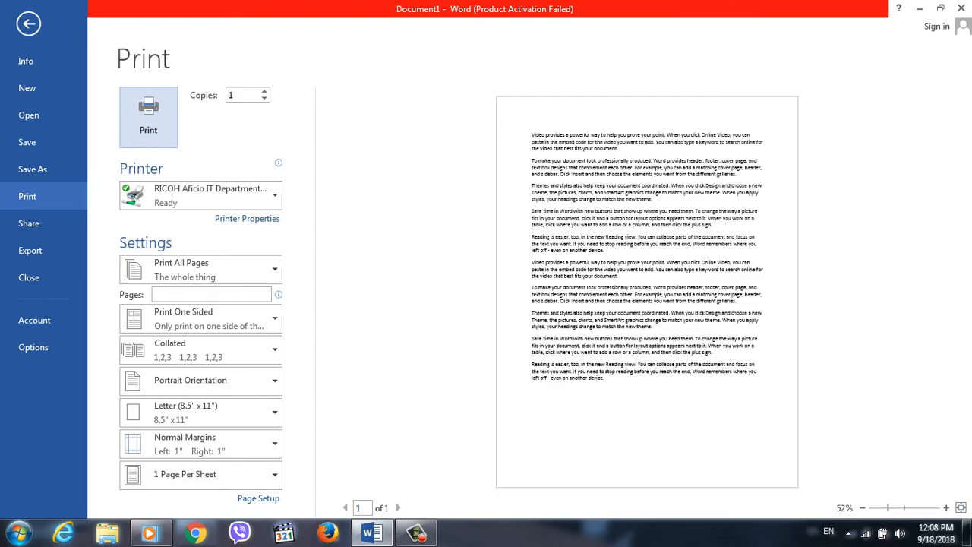
key("Escape")
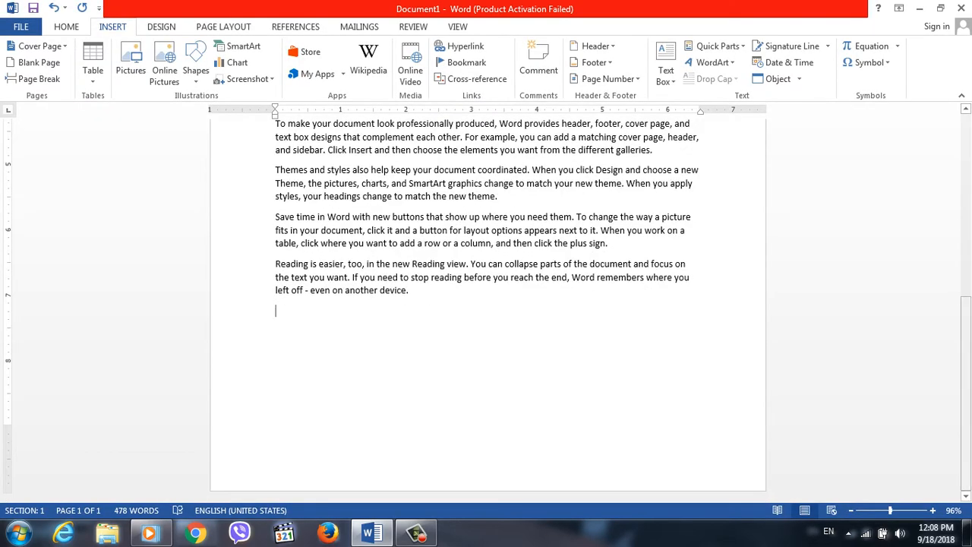
left_click_drag(966, 394, 966, 211)
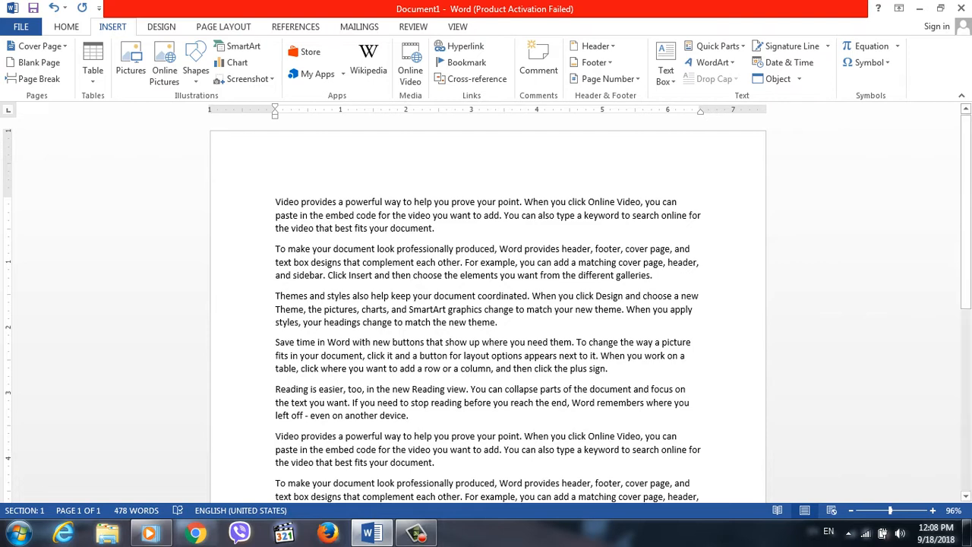
left_click(276, 202)
key("Return")
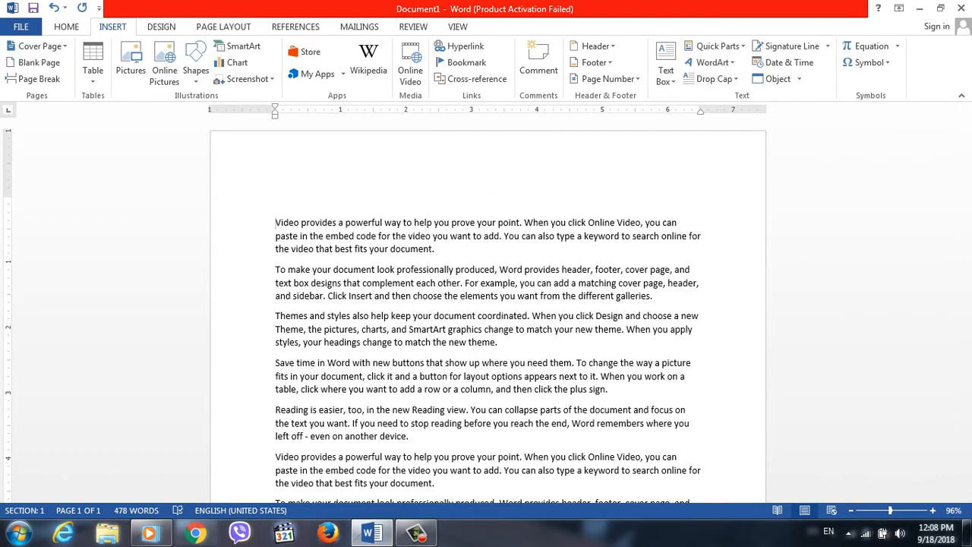
key("shift+Up")
type("WAra")
key("BackSpace")
key("BackSpace")
key("BackSpace")
key("BackSpace")
left_click(275, 223)
key("BackSpace")
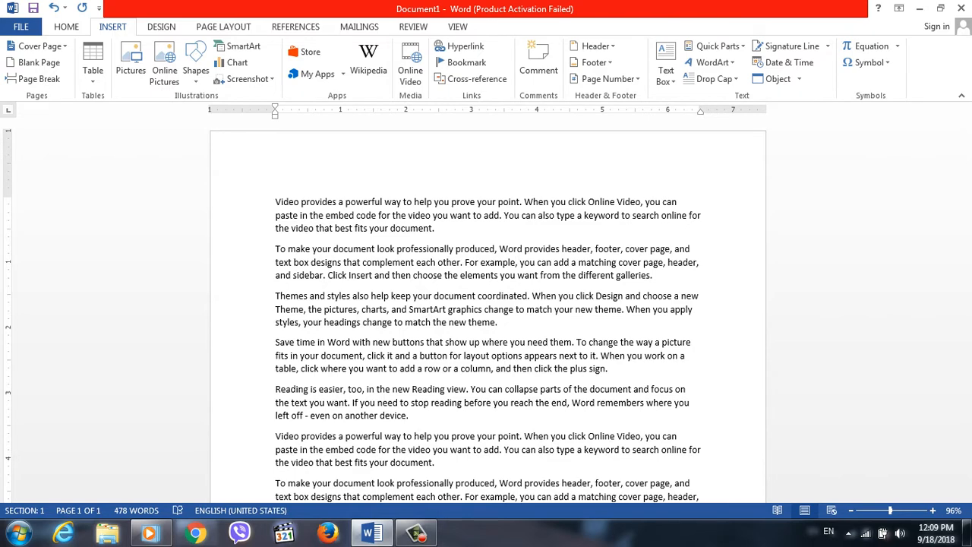
Insert a Blank header containing the text "War" and return to the document body.
left_click(596, 46)
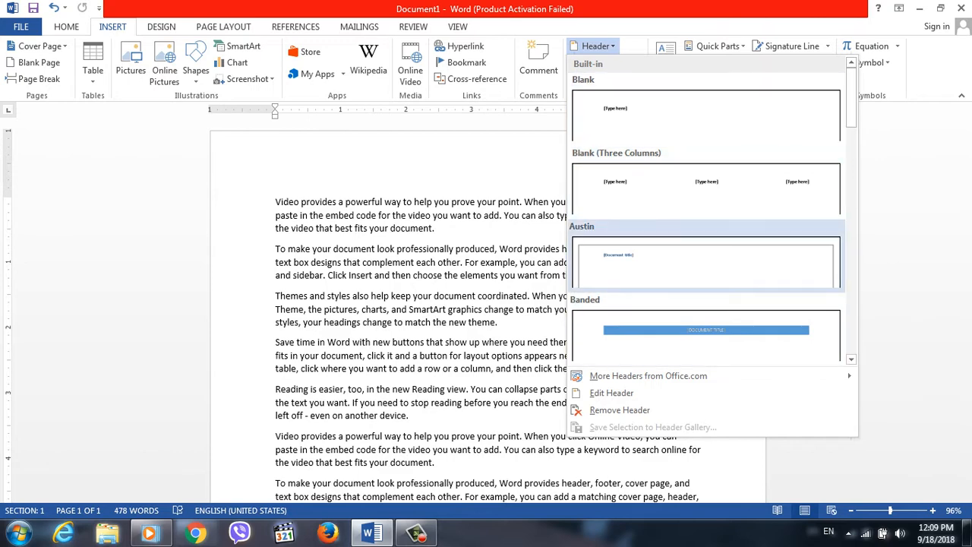
left_click(707, 116)
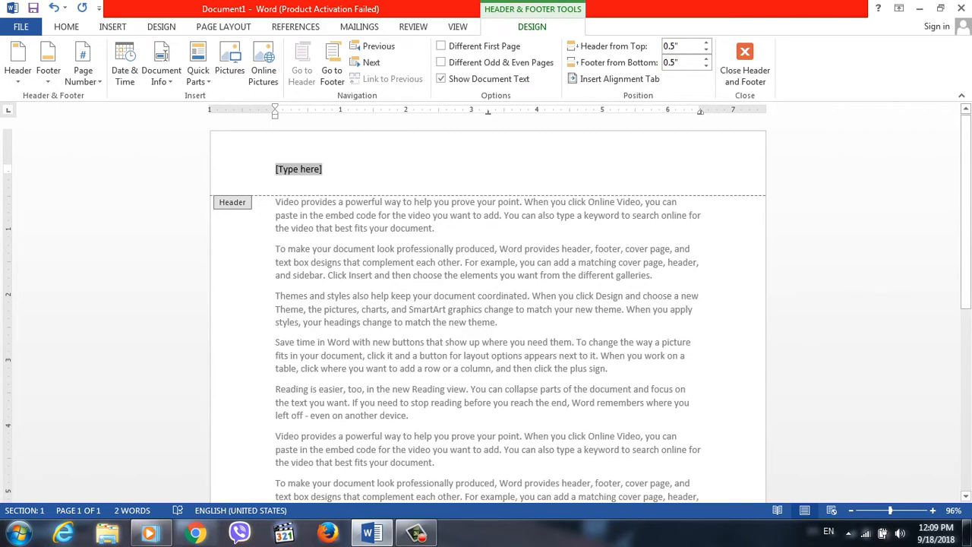
key("Delete")
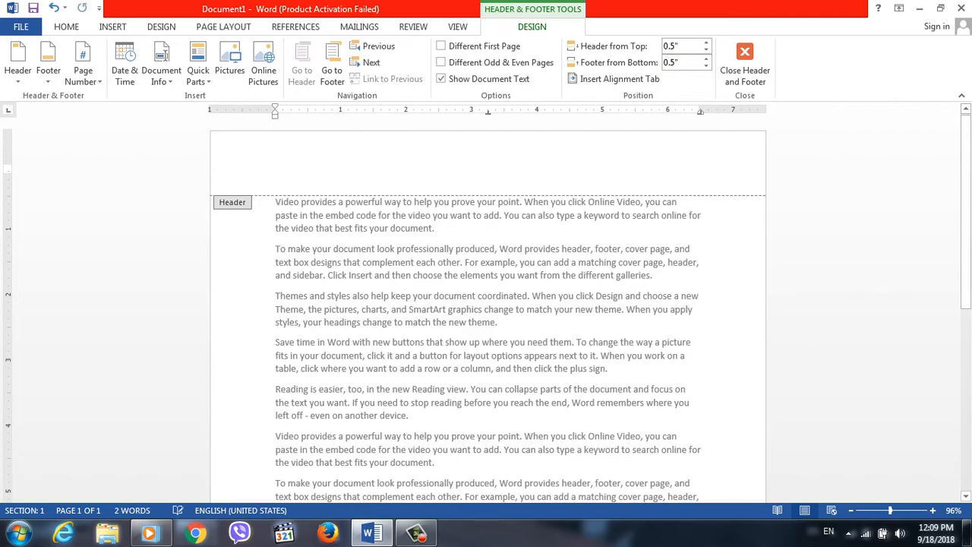
type("War")
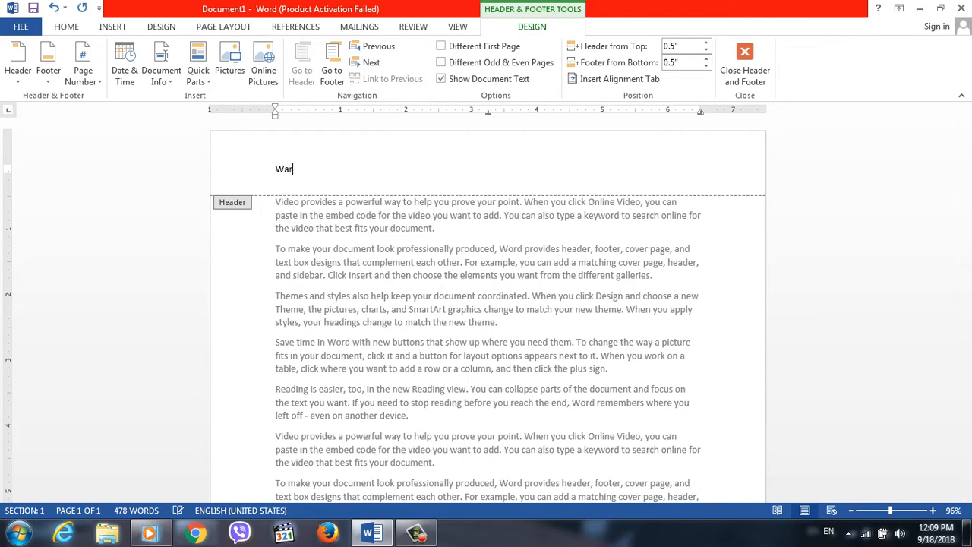
key("Return")
key("BackSpace")
double_click(617, 275)
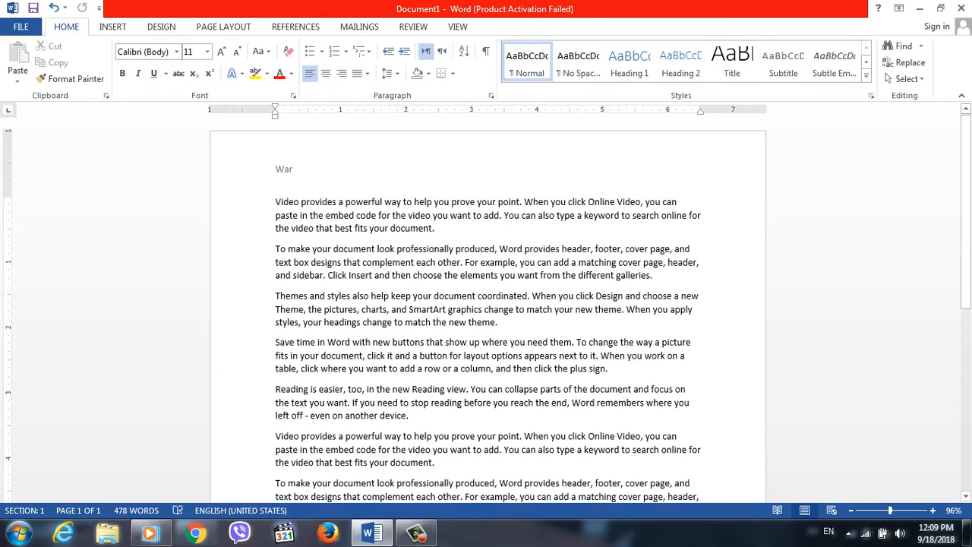
Append another block of sample text at the end of the document with =rand().
scroll(617, 276, "down", 8)
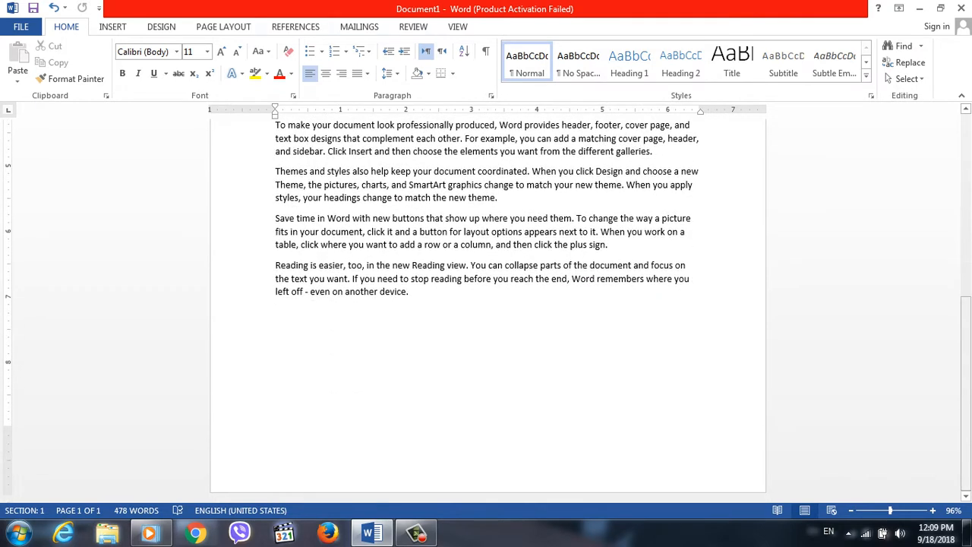
type("=ra")
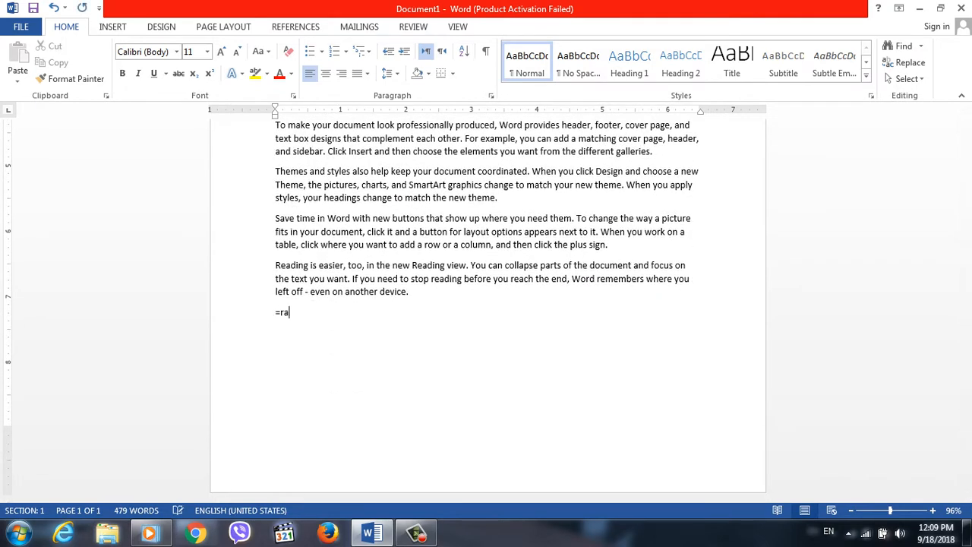
type("nd()")
key("Return")
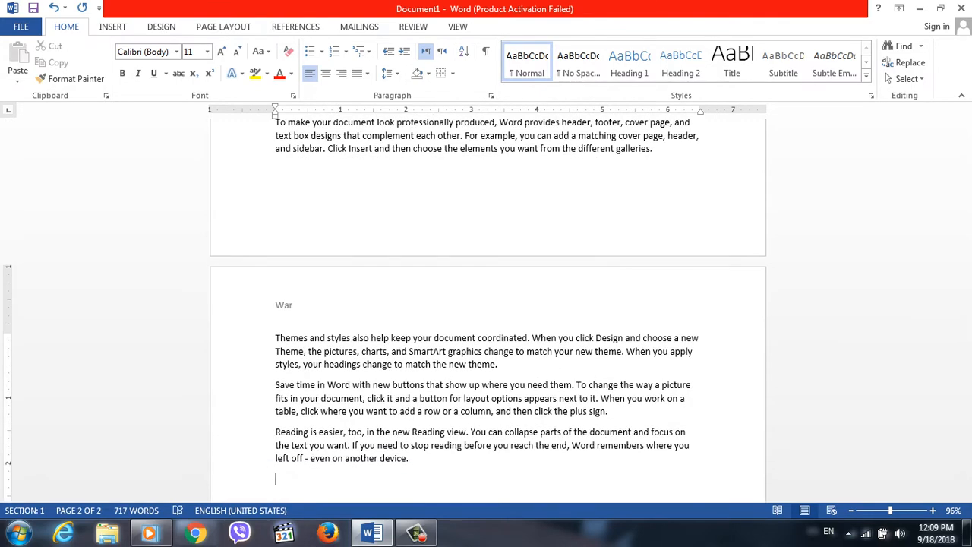
Generate many more pages of sample text at the end of the document with =rand(900).
type("=rand(900)")
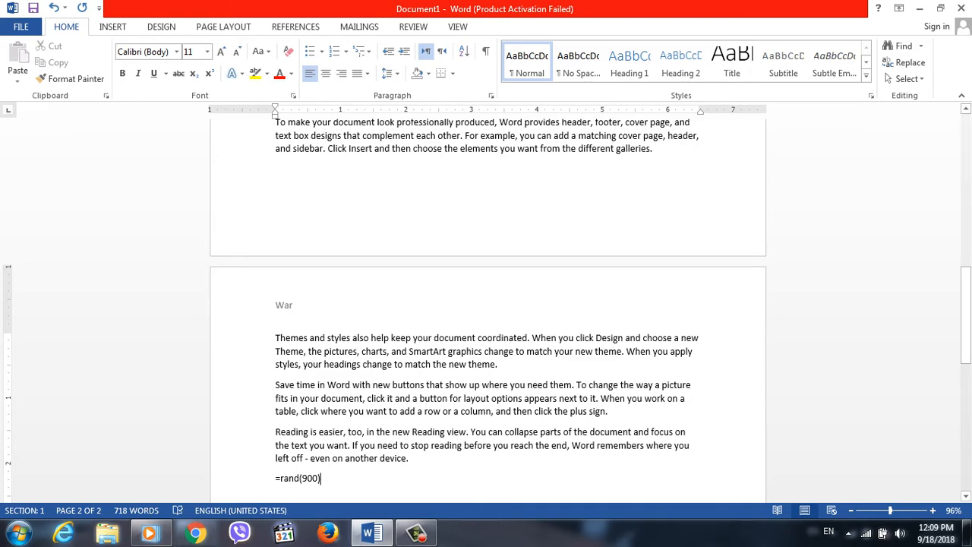
key("Return")
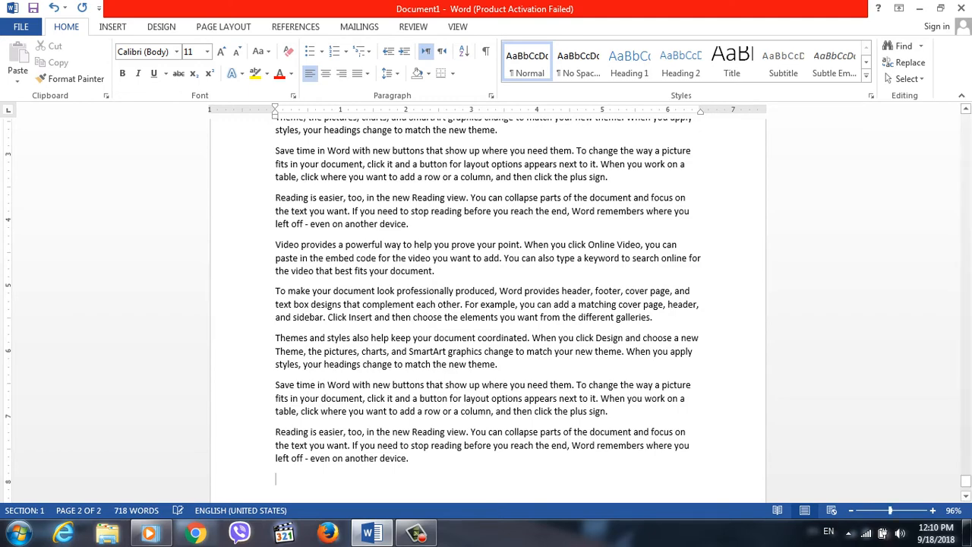
double_click(603, 385)
Delete the text "War" from the header on the first page.
left_click_drag(966, 480, 966, 115)
left_click(434, 215)
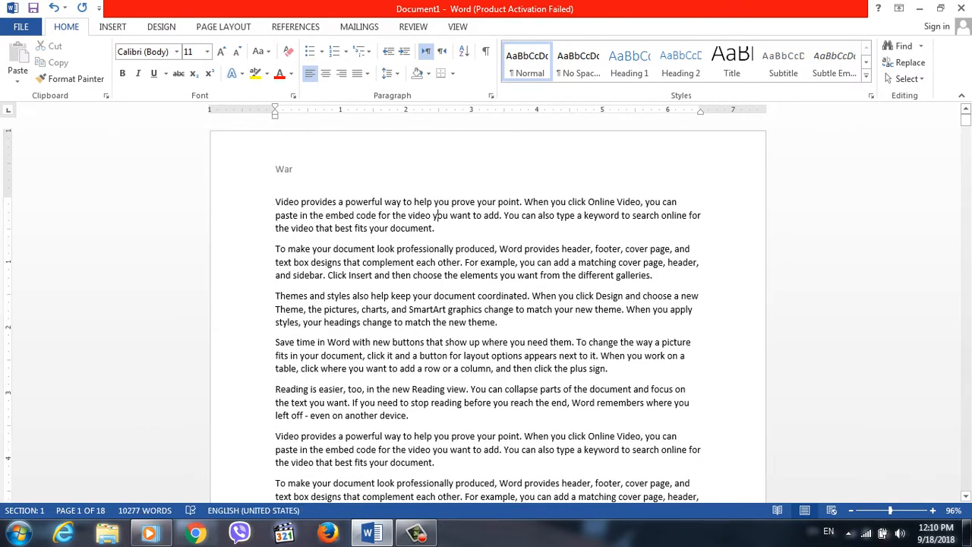
double_click(295, 169)
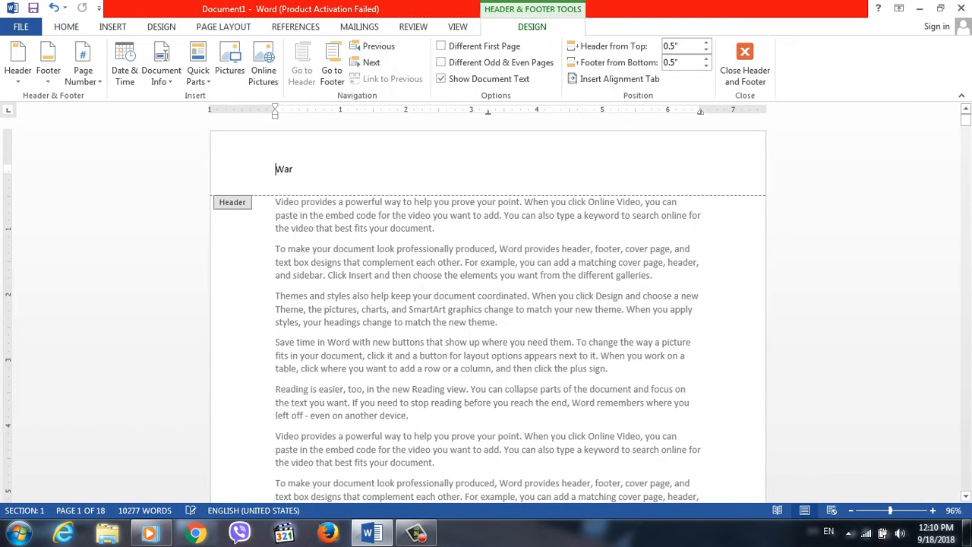
double_click(296, 170)
key("BackSpace")
key("BackSpace")
key("BackSpace")
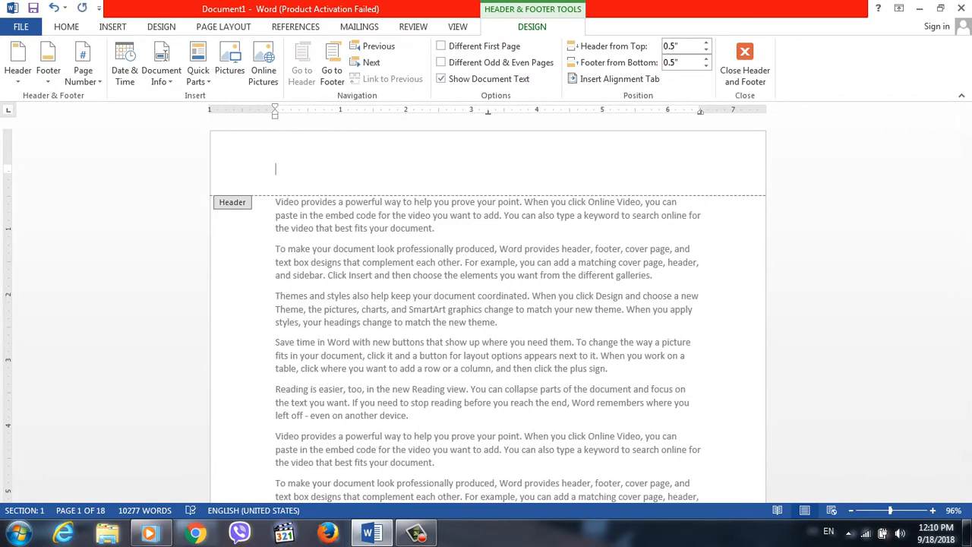
Insert a plain left-aligned page number at the top of the page and return to the document body.
left_click(17, 65)
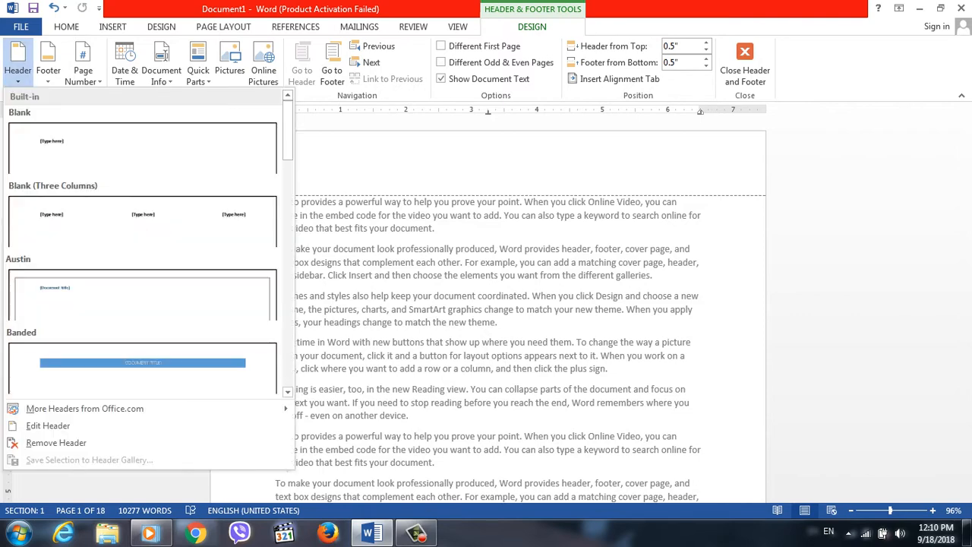
left_click(83, 64)
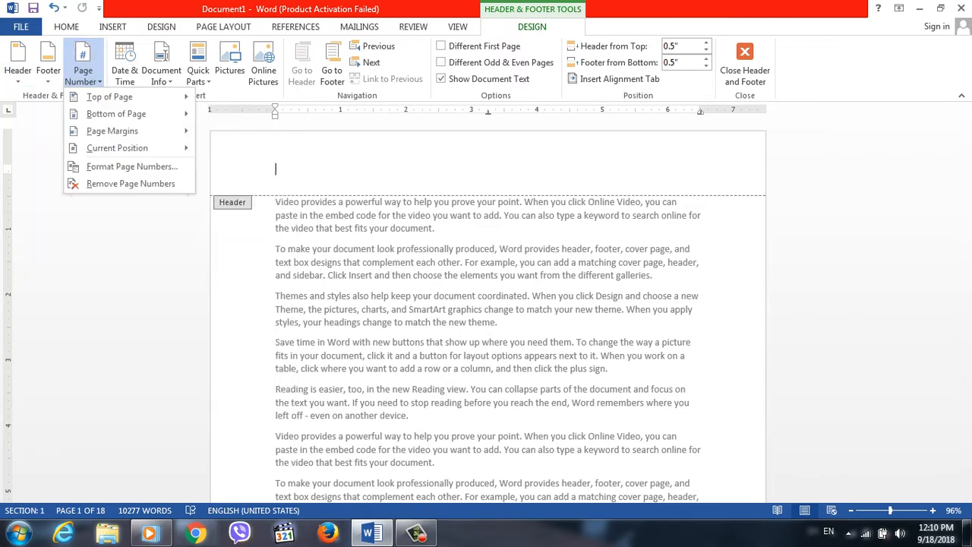
mouse_move(109, 96)
left_click(334, 149)
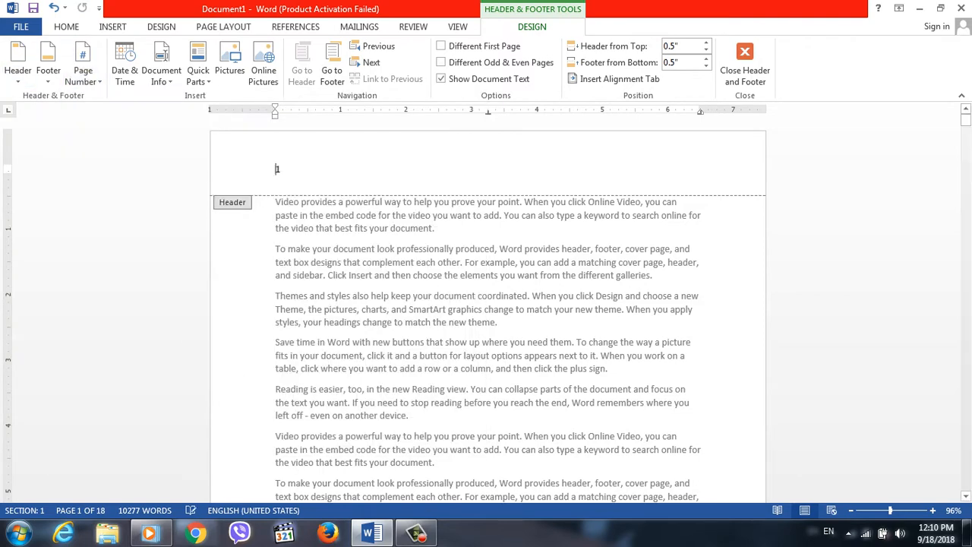
double_click(608, 369)
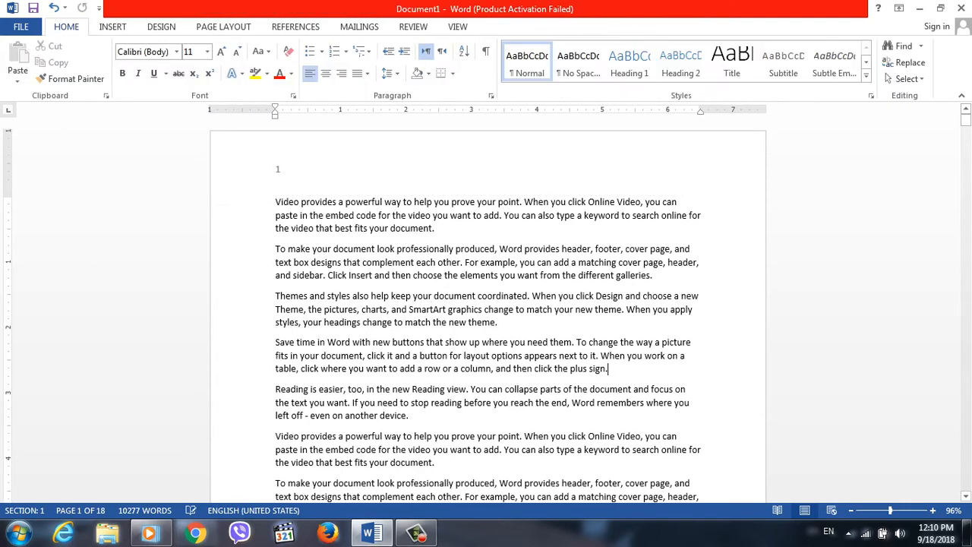
Replace the page-number header with the Blank (Three Columns) header and enter 1 in its left placeholder.
mouse_move(966, 120)
left_mouse_down()
mouse_move(965, 158)
mouse_move(966, 112)
left_mouse_up()
double_click(277, 169)
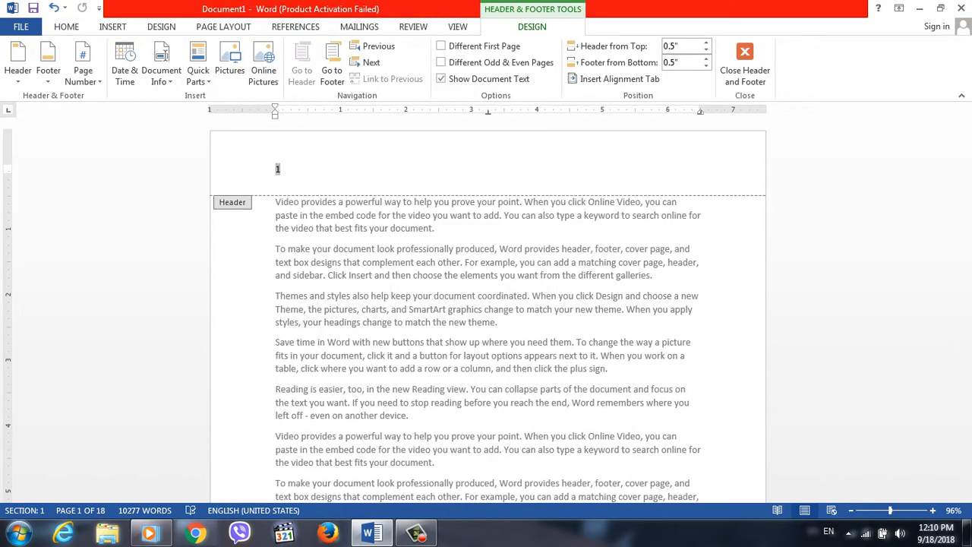
left_click(17, 64)
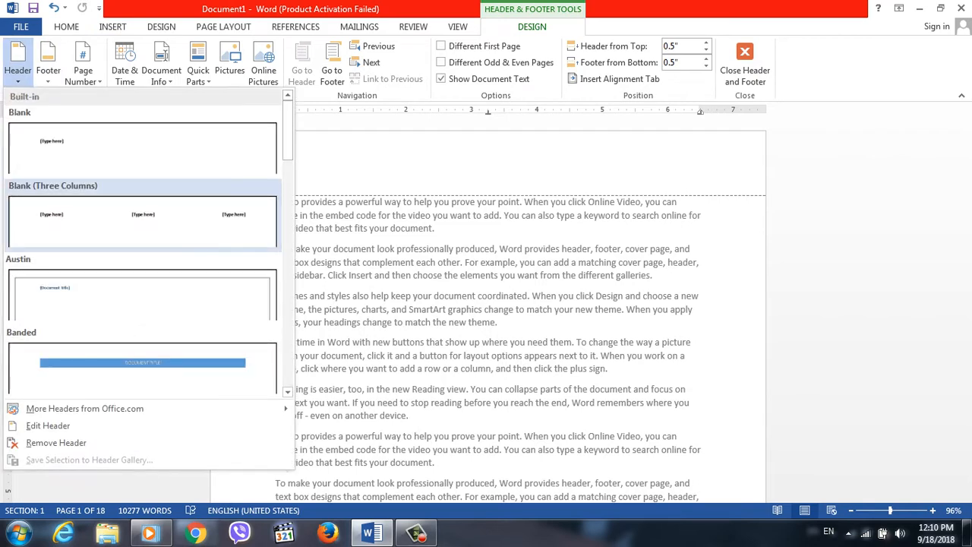
left_click(143, 221)
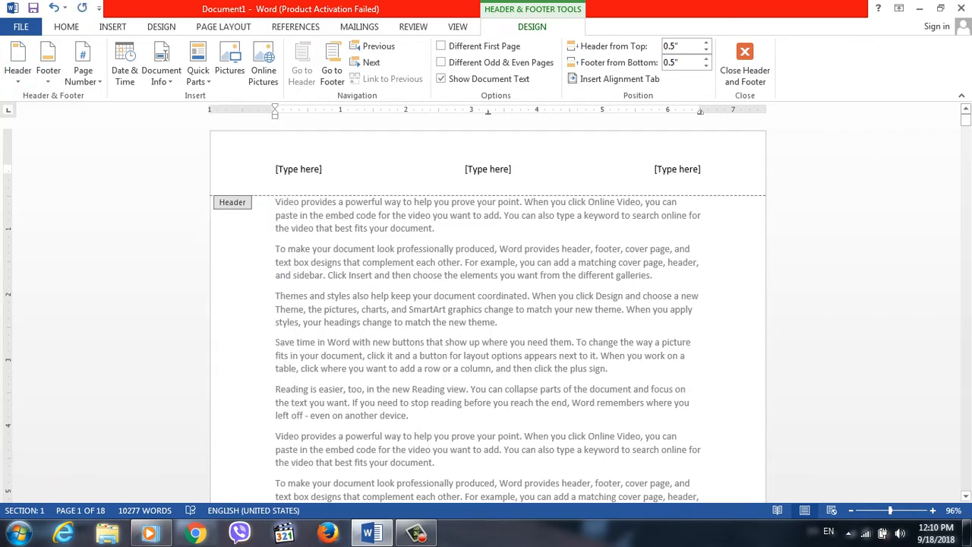
type("1")
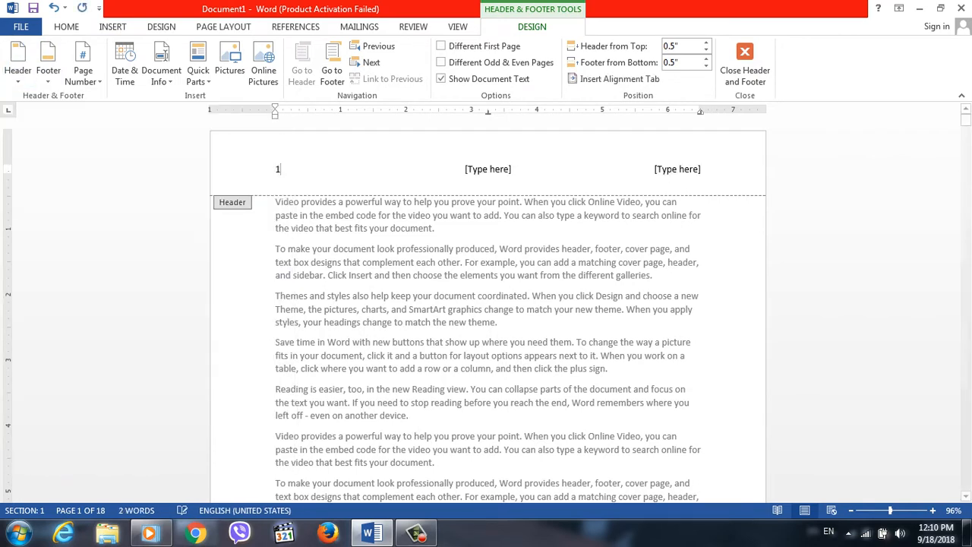
Fill the header's center placeholder with "RANA University" and move to the end of the header line.
left_click(488, 169)
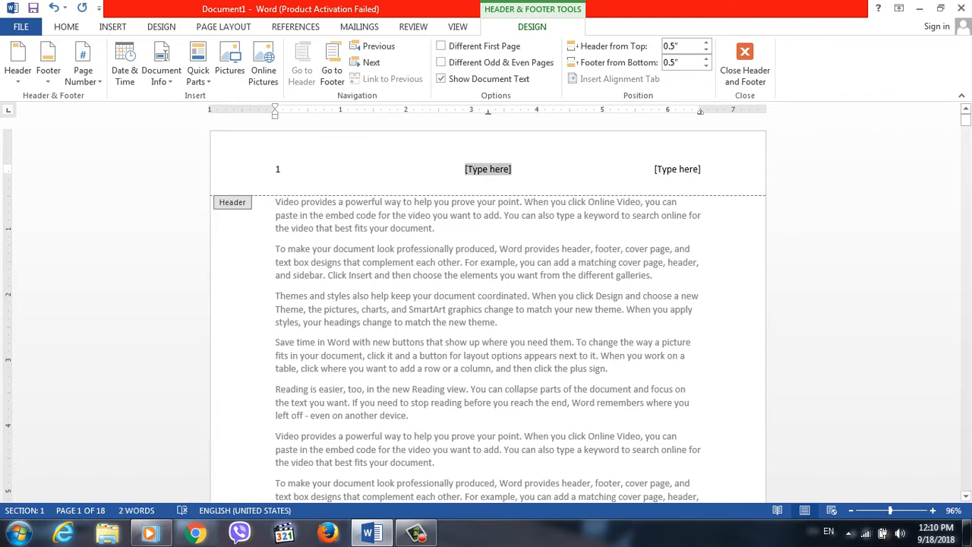
type("RANA U")
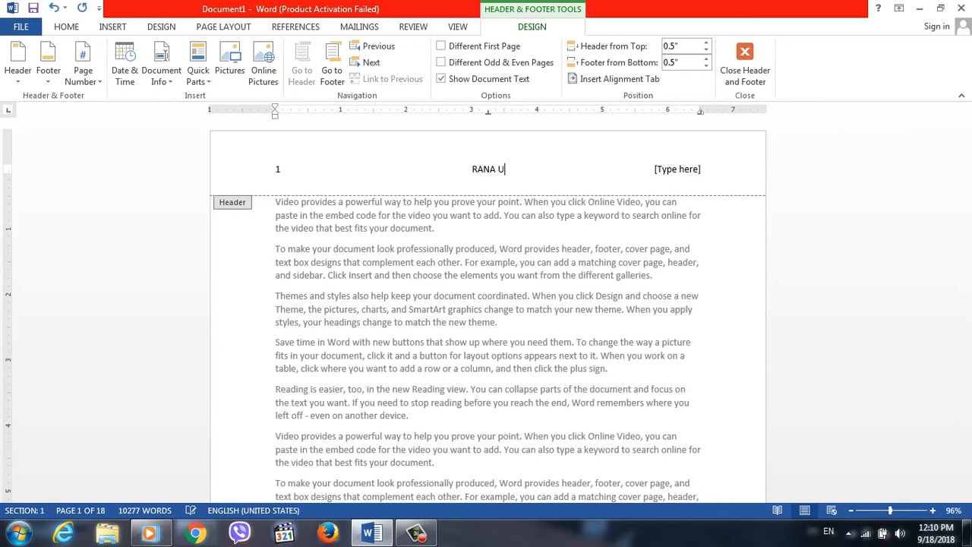
type("niveristy")
key("BackSpace")
key("BackSpace")
key("BackSpace")
key("BackSpace")
key("BackSpace")
type("sity")
key("End")
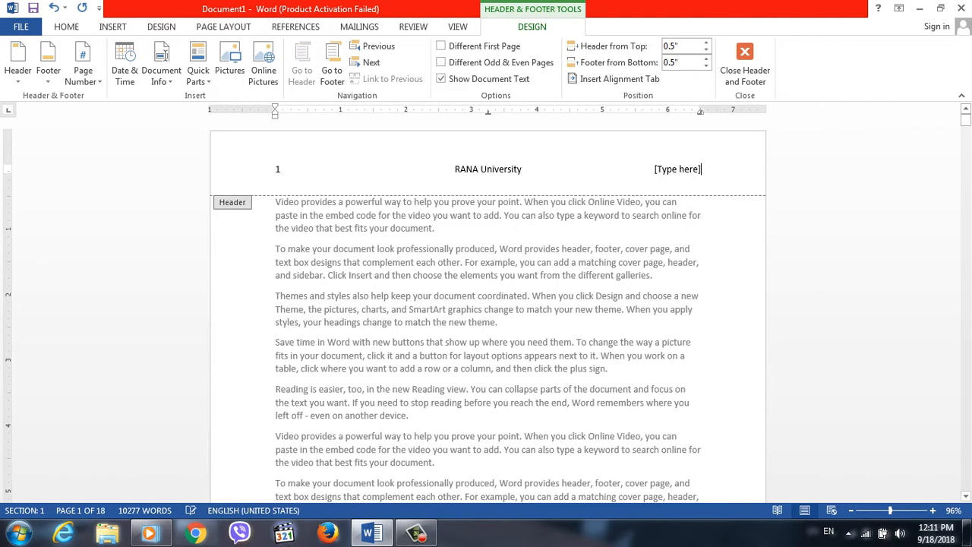
Delete the header's right placeholder, draw a small Sun shape at the header's right end, and return to the document body.
key("BackSpace")
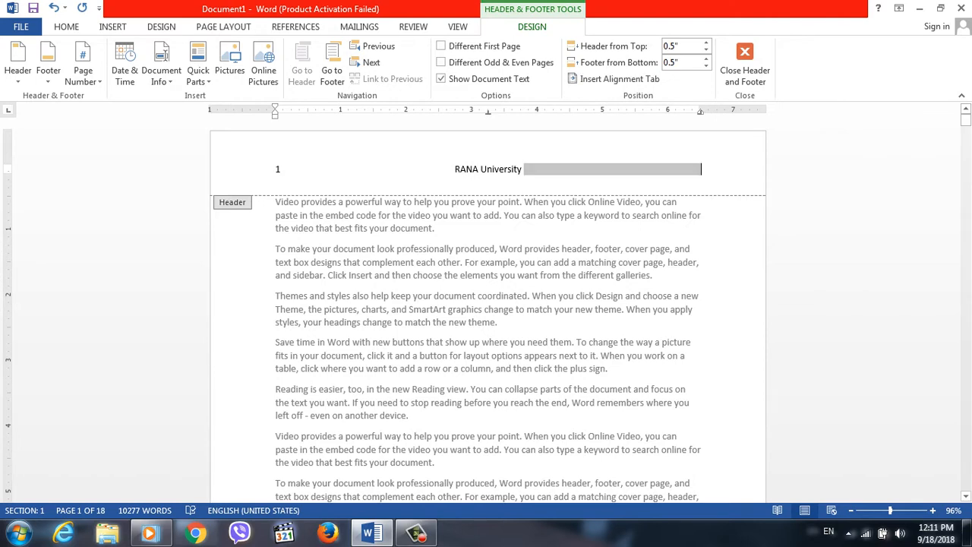
key("Right")
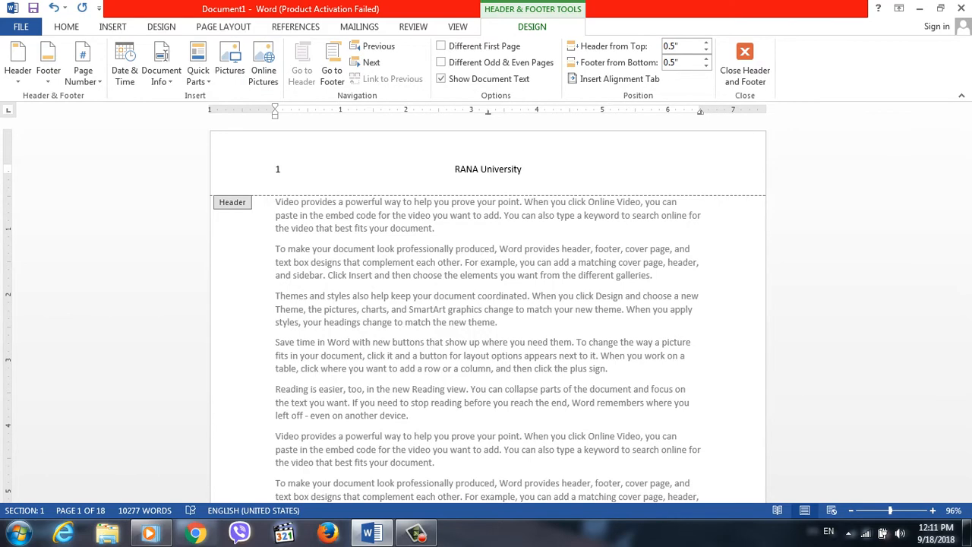
left_click(113, 27)
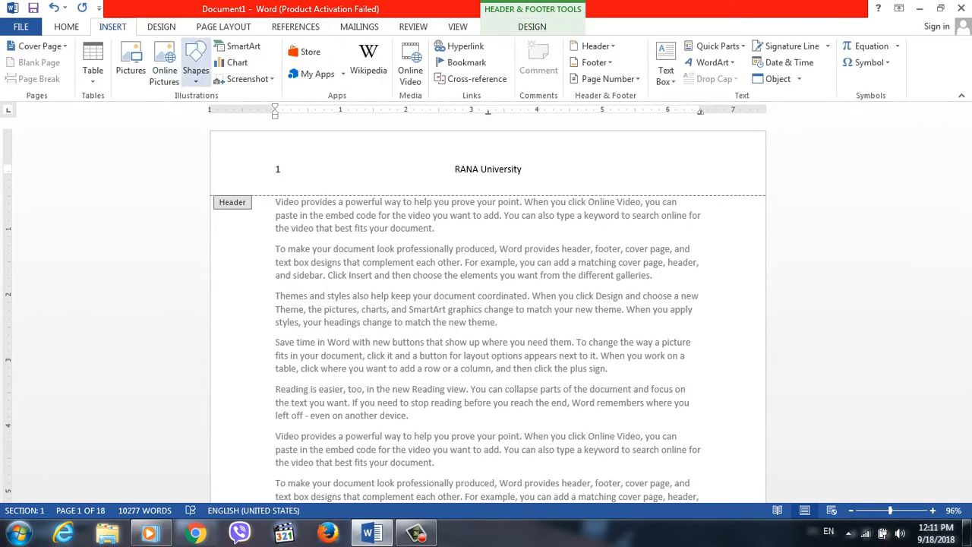
left_click(195, 70)
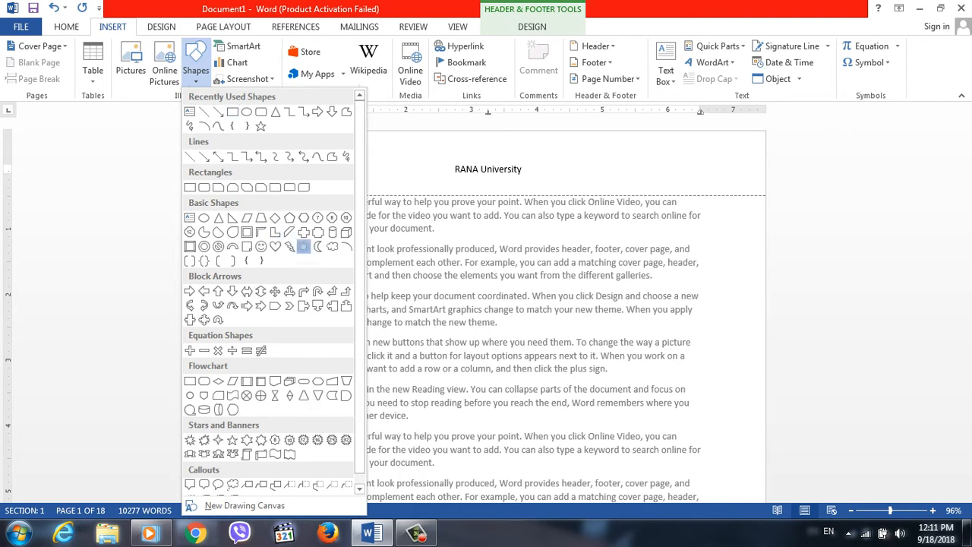
left_click(303, 246)
mouse_move(699, 152)
left_mouse_down()
mouse_move(717, 191)
mouse_move(737, 193)
left_mouse_up()
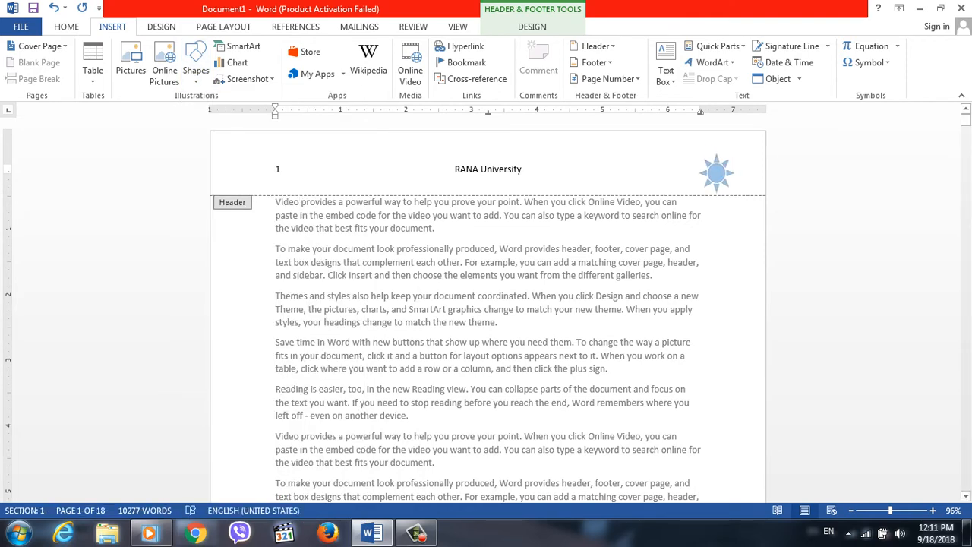
double_click(436, 229)
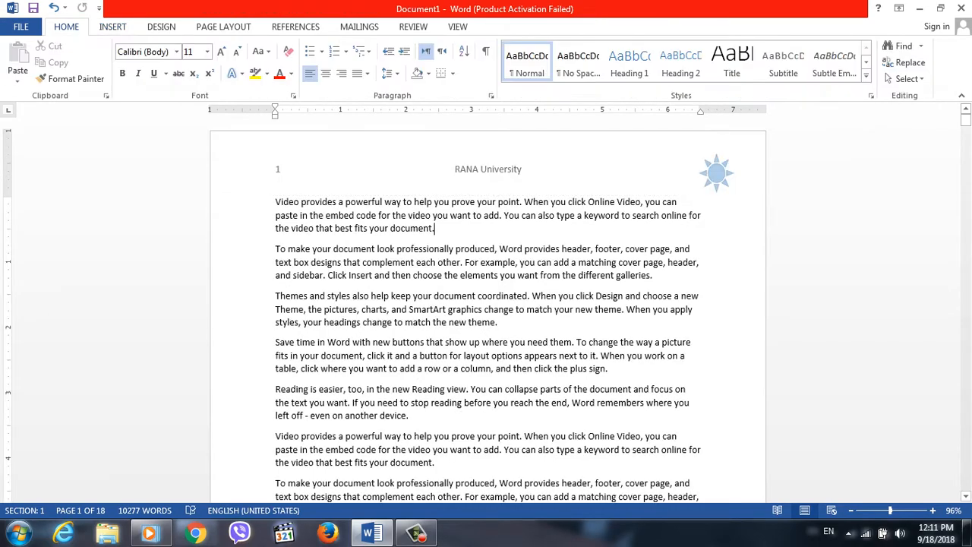
mouse_move(966, 120)
left_mouse_down()
mouse_move(966, 159)
mouse_move(965, 119)
left_mouse_up()
Reopen the header for editing at its left-hand number and look through the header and page number options.
double_click(276, 168)
left_click(18, 70)
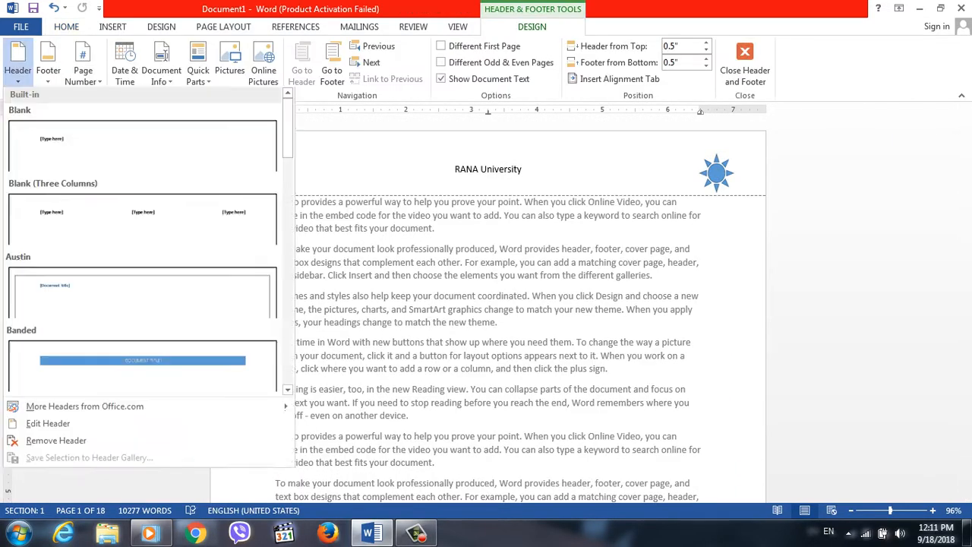
left_click(84, 72)
left_click(83, 72)
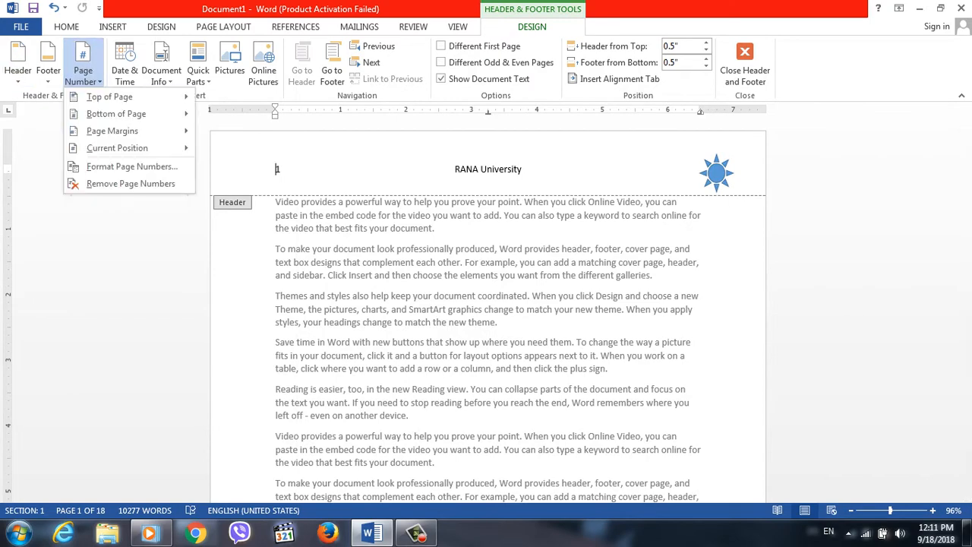
mouse_move(116, 113)
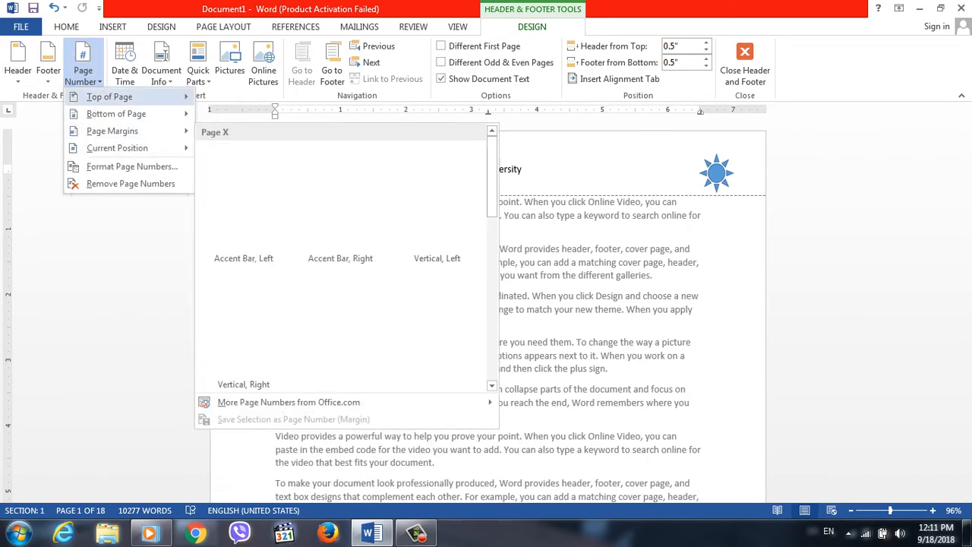
key("Escape")
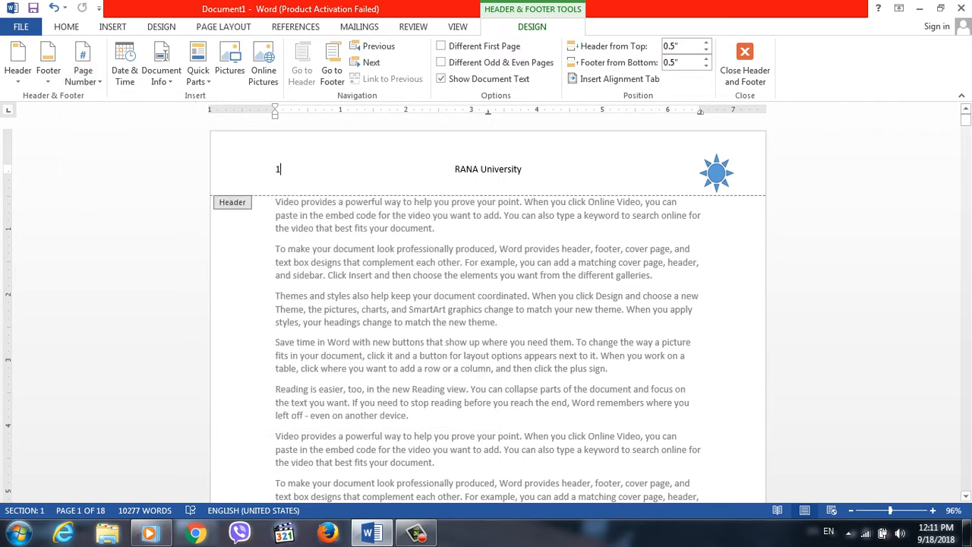
Replace the number 1 on the left of the header with "Computer Introduction" and return to the document body.
key("BackSpace")
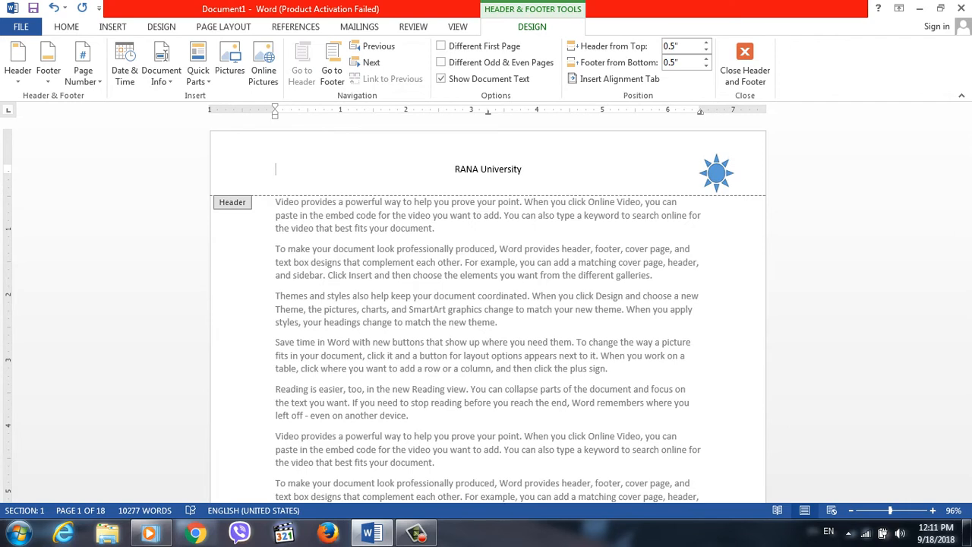
type("P")
key("BackSpace")
type("W")
key("BackSpace")
key("BackSpace")
type("Con")
type("mputer IN")
type("tr")
key("BackSpace")
key("BackSpace")
key("BackSpace")
type("tr")
key("BackSpace")
key("BackSpace")
type("ntroudti")
key("BackSpace")
type("uction")
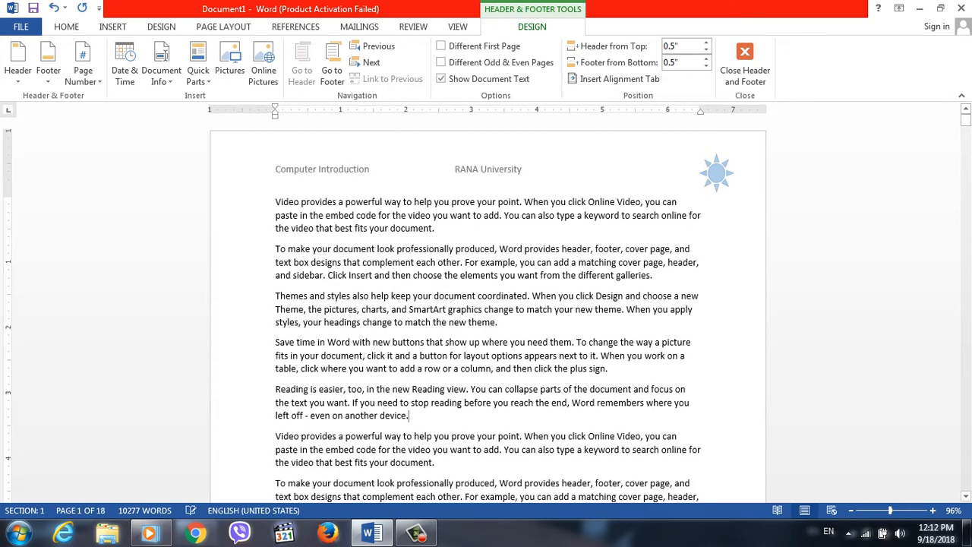
triple_click(676, 419)
left_click(695, 343)
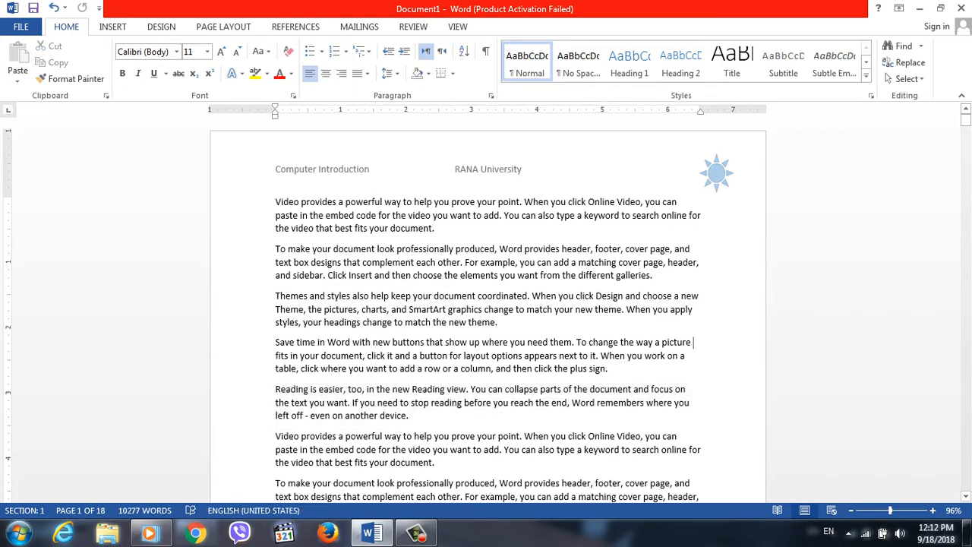
Check the header on successive pages in the print preview and return to the document.
key("ctrl+p")
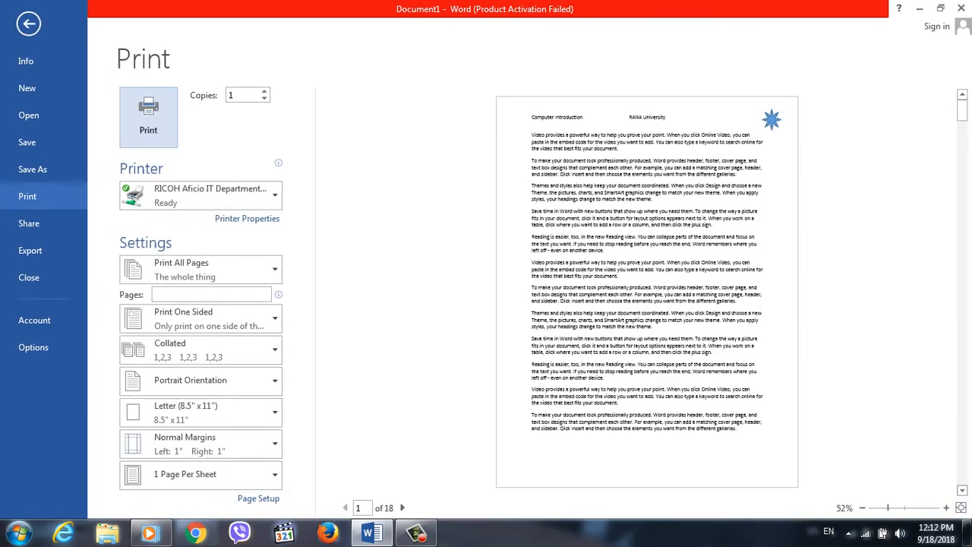
left_click(963, 491)
scroll(647, 291, "down", 5)
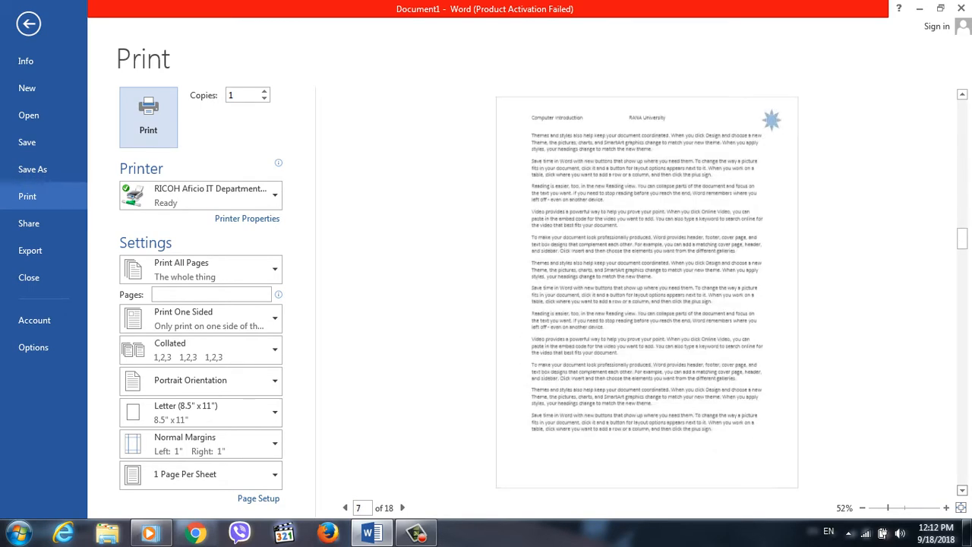
key("Escape")
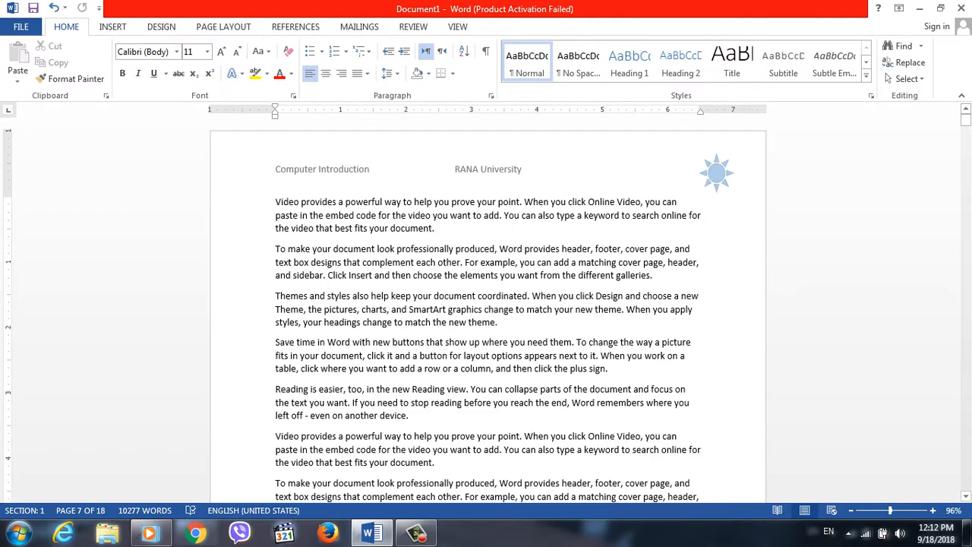
Reopen the header for editing and replace it with the built-in Facet (Odd Page) design.
double_click(304, 169)
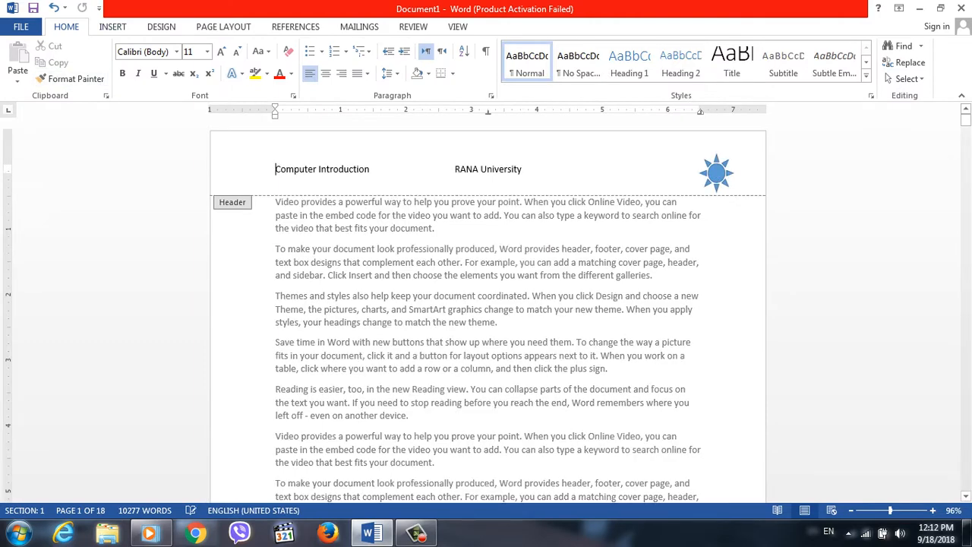
left_click(18, 65)
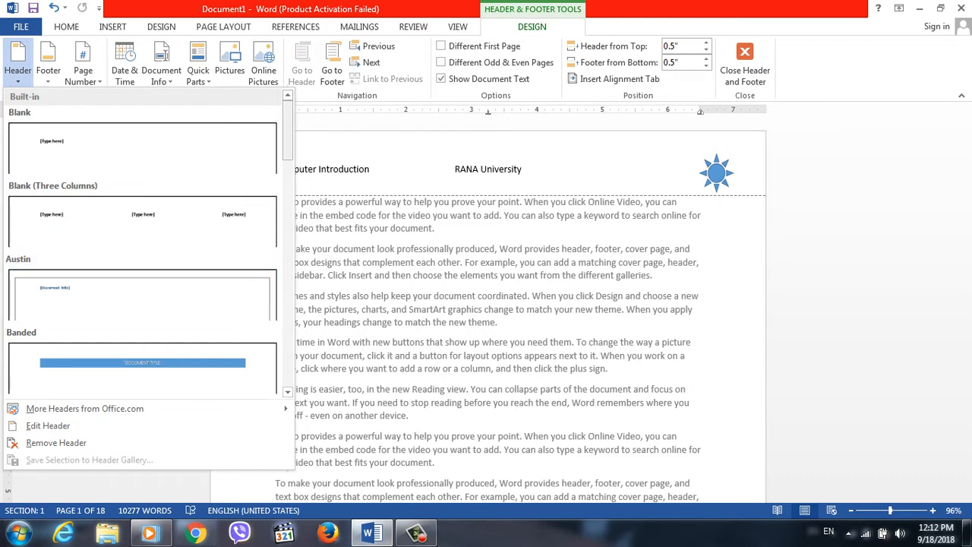
scroll(143, 294, "down", 4)
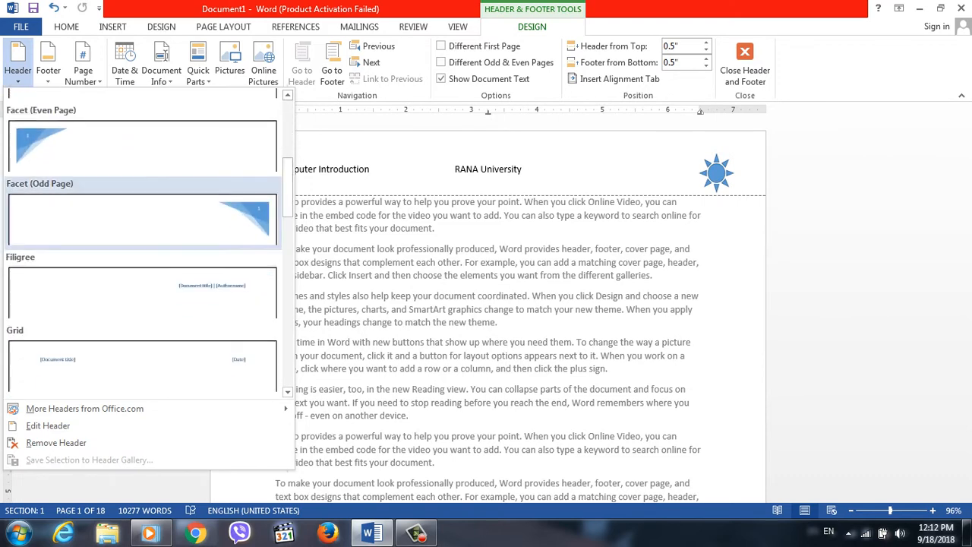
left_click(190, 224)
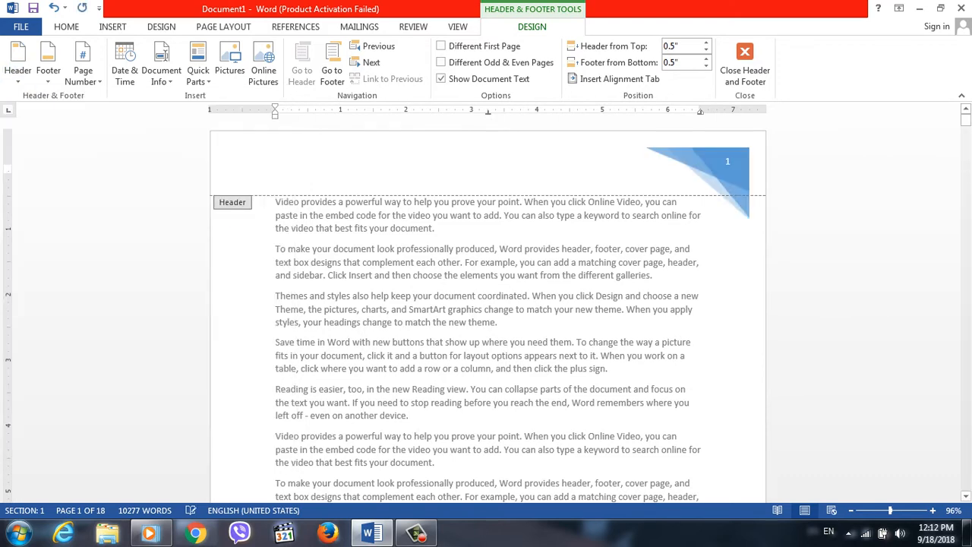
mouse_move(965, 119)
left_mouse_down()
mouse_move(965, 161)
mouse_move(965, 119)
left_mouse_up()
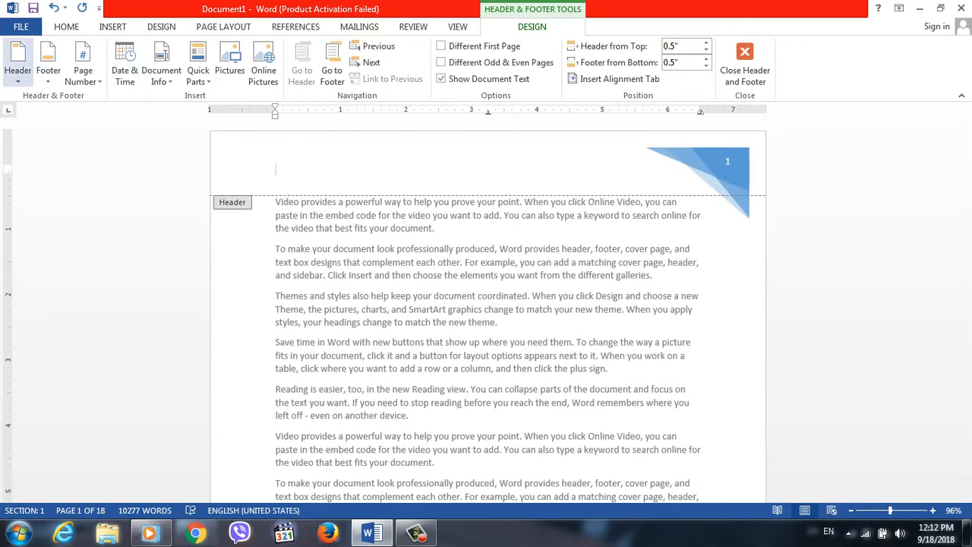
Replace the Facet header with the built-in Slice 2 header design.
left_click(18, 62)
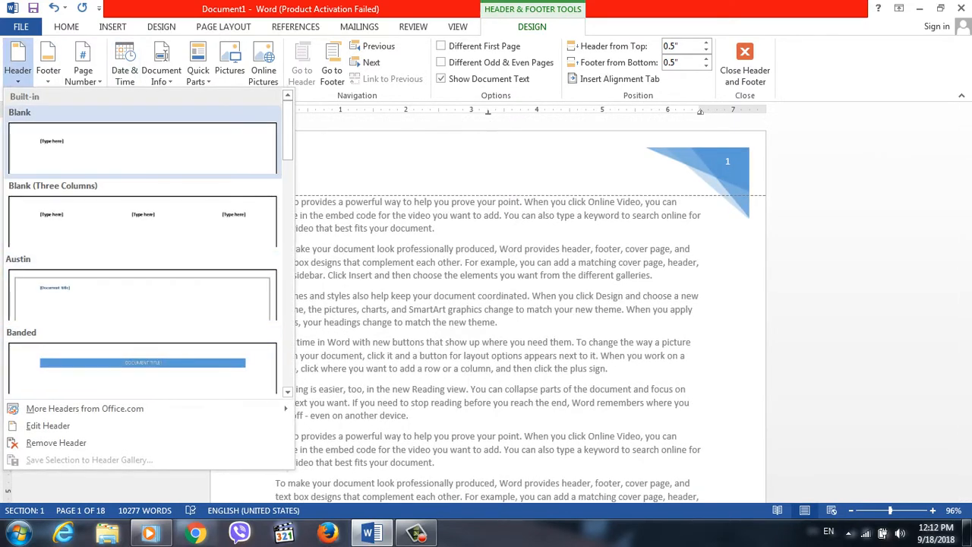
scroll(145, 243, "down", 8)
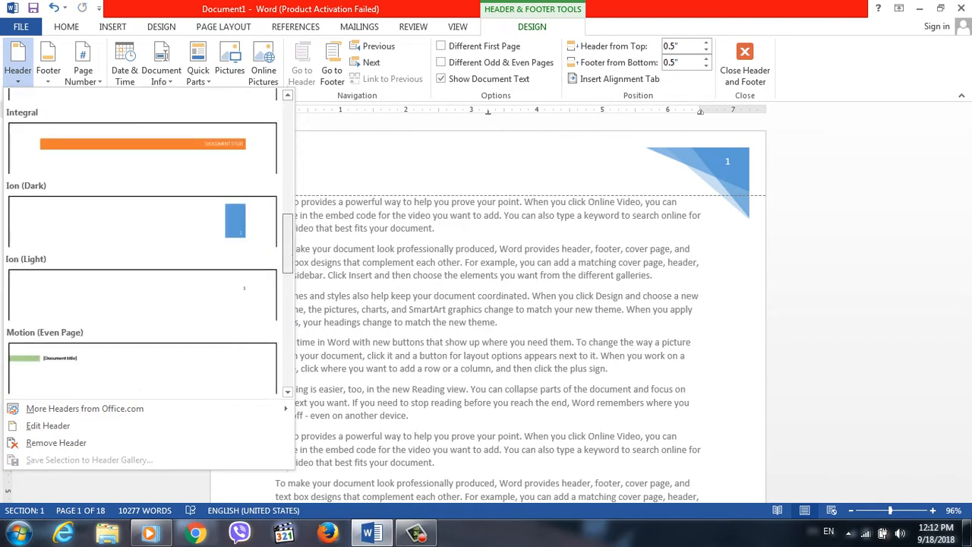
scroll(150, 243, "down", 10)
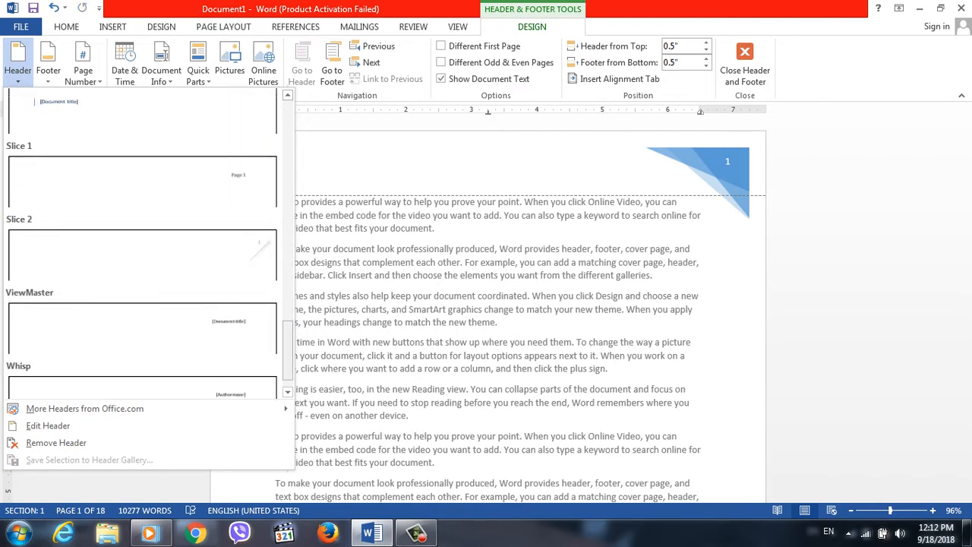
left_click(143, 254)
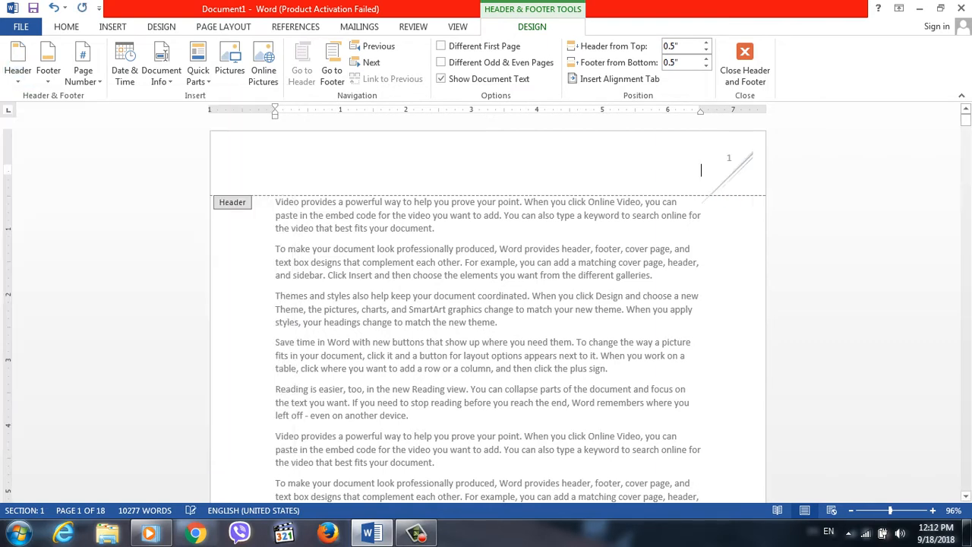
Replace the Slice 2 header with the built-in Whisp header design.
left_click(17, 59)
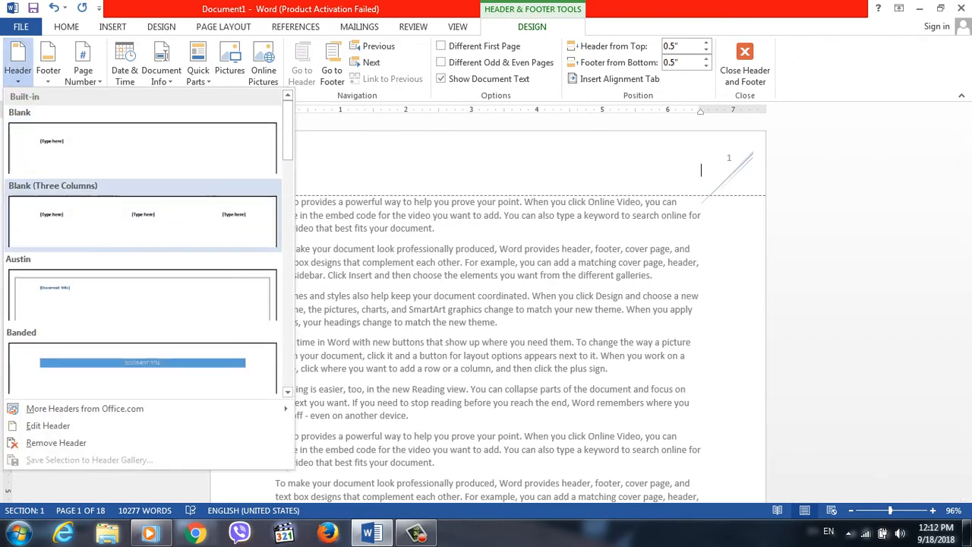
scroll(150, 243, "down", 15)
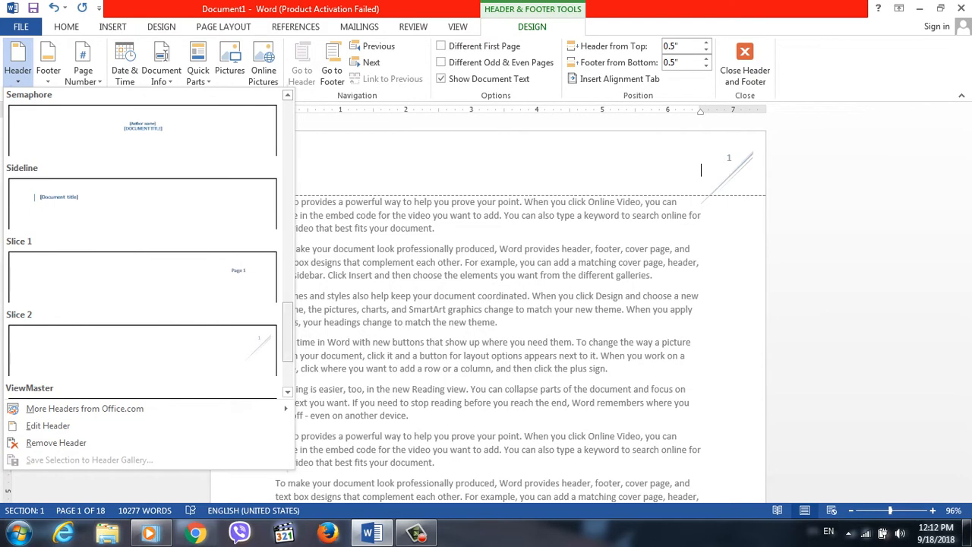
scroll(142, 243, "down", 2)
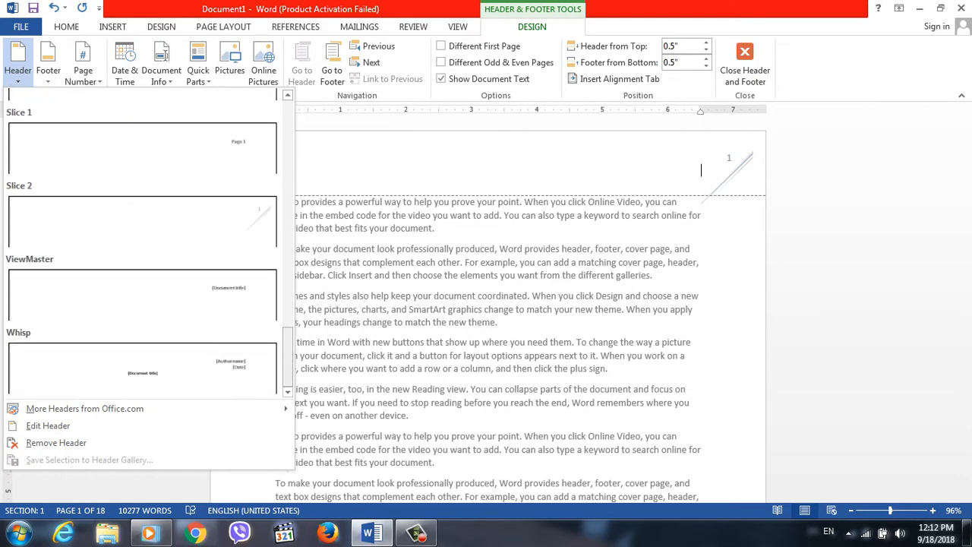
left_click(142, 368)
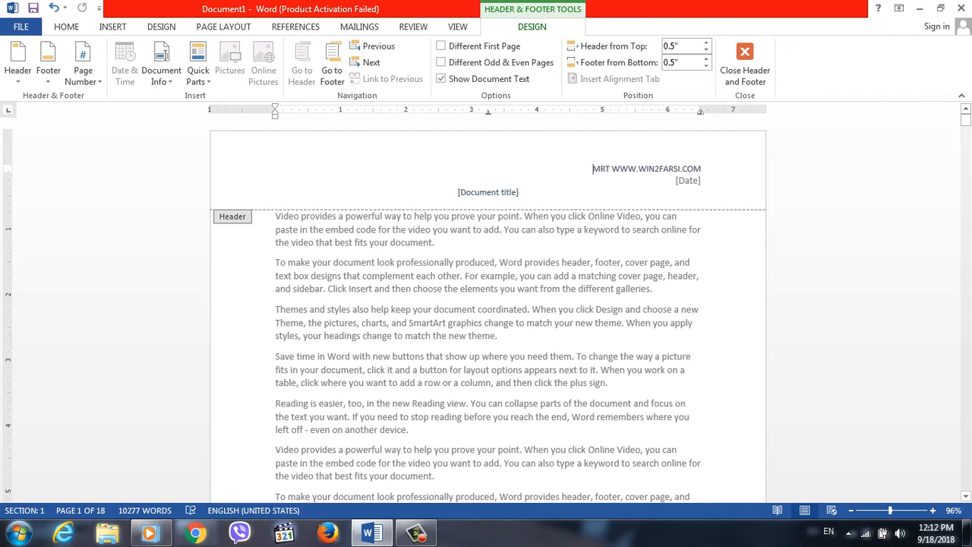
Set the header's date field to 6/20/12 and return to the document body.
left_click(688, 181)
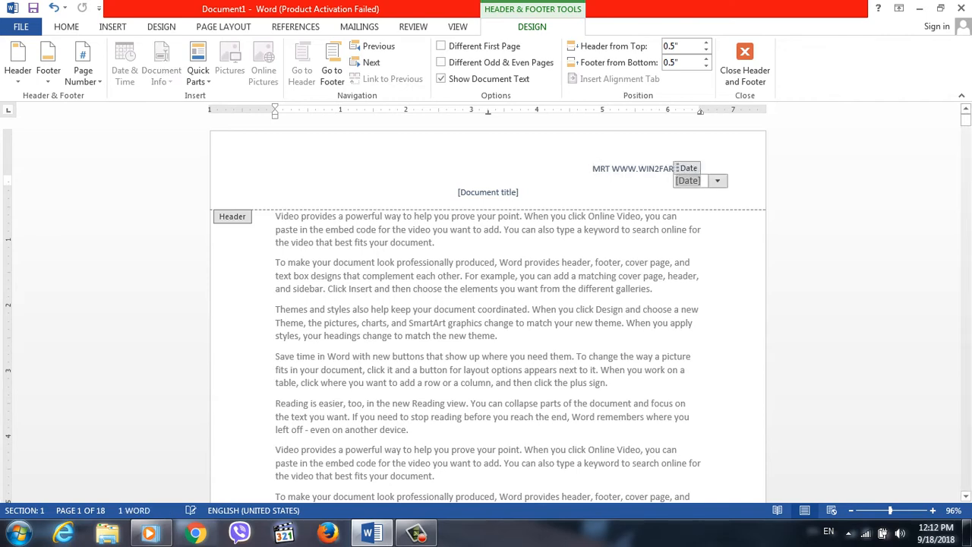
left_click(717, 180)
left_click(661, 255)
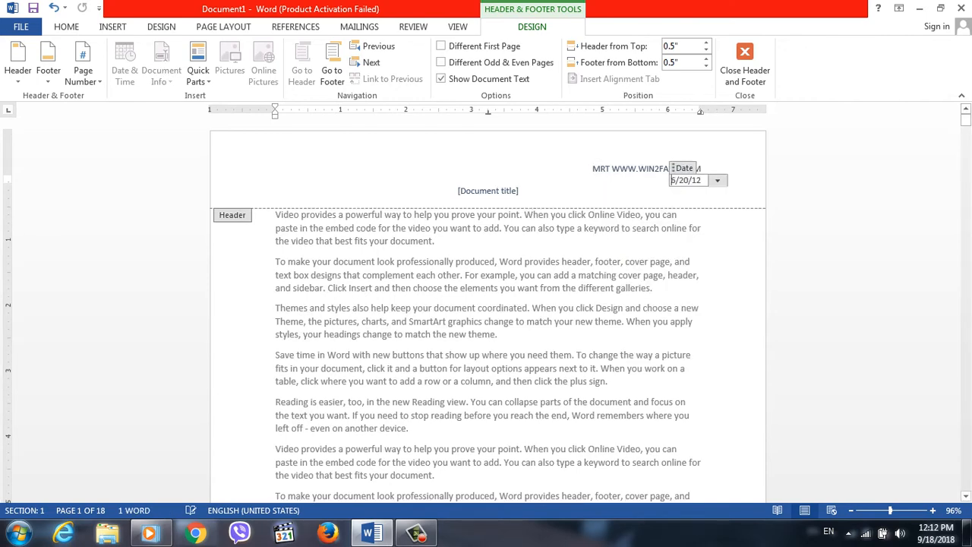
double_click(436, 242)
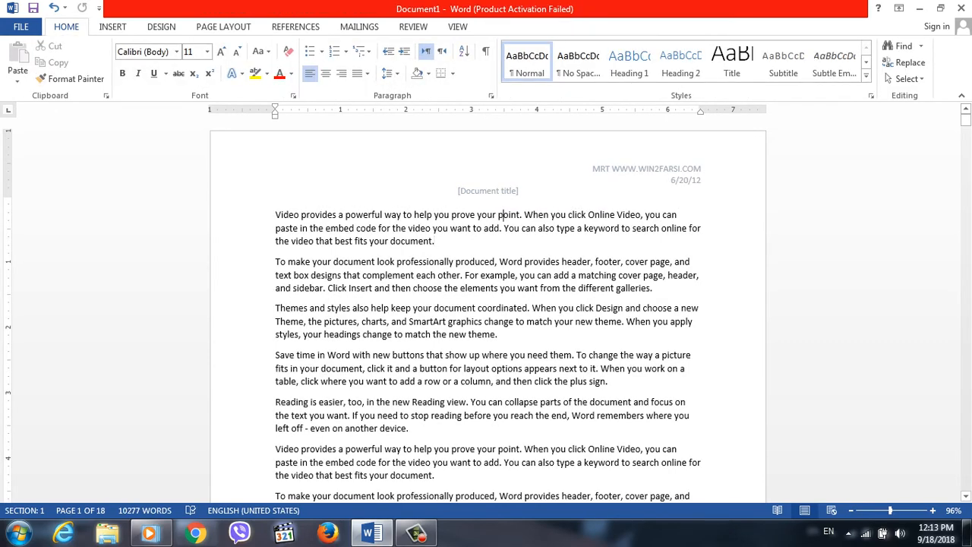
Enter COMPUTERU INTRODUCTION as the header's document title and return to the document body.
double_click(487, 190)
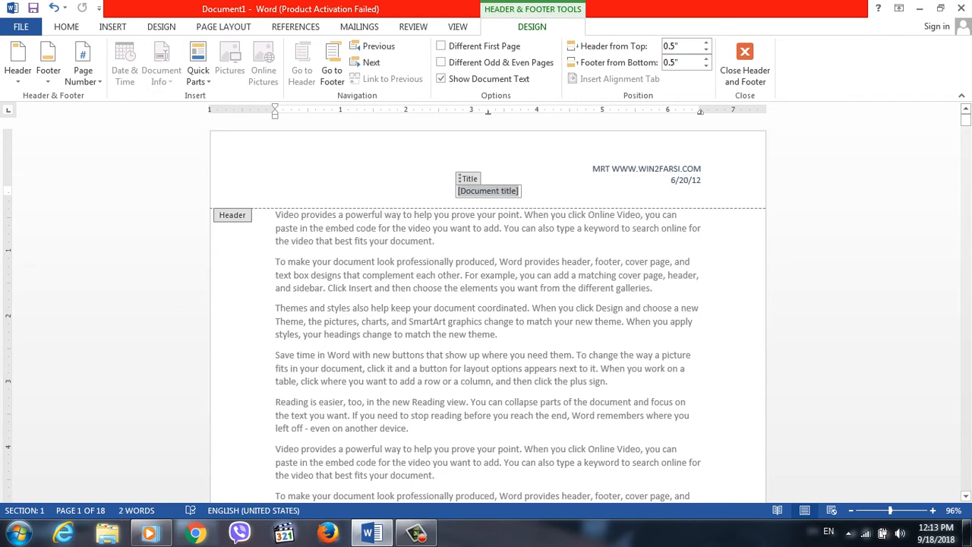
type("COM")
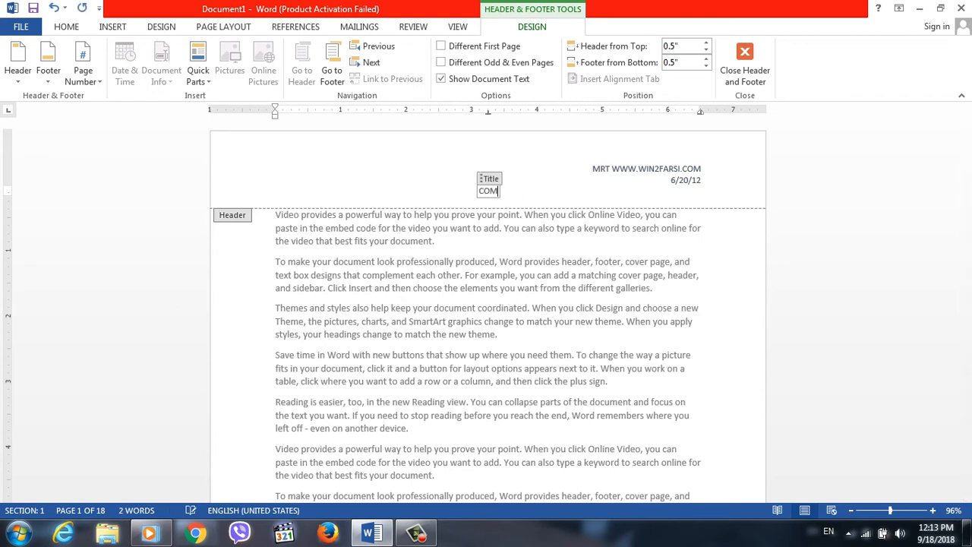
type("PUTERU INTRO")
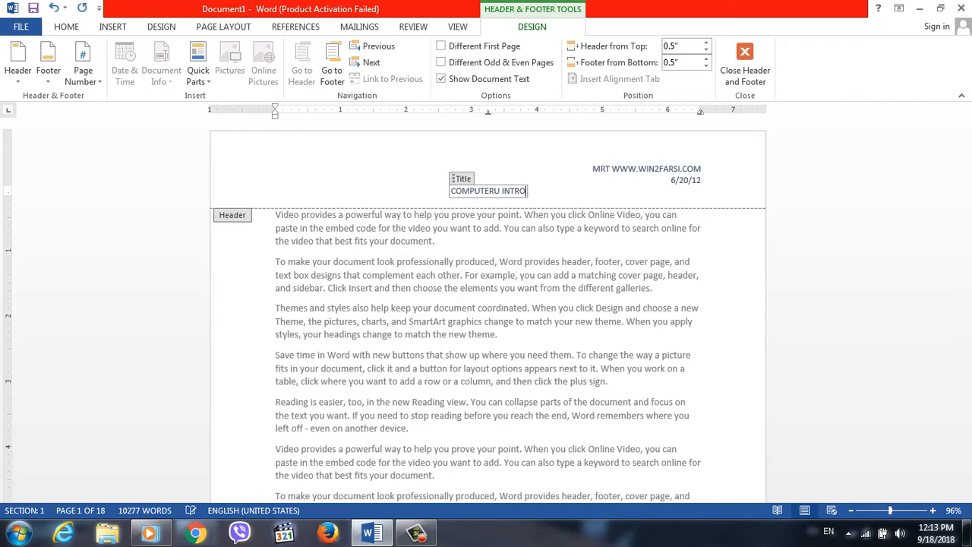
type("DUCTION")
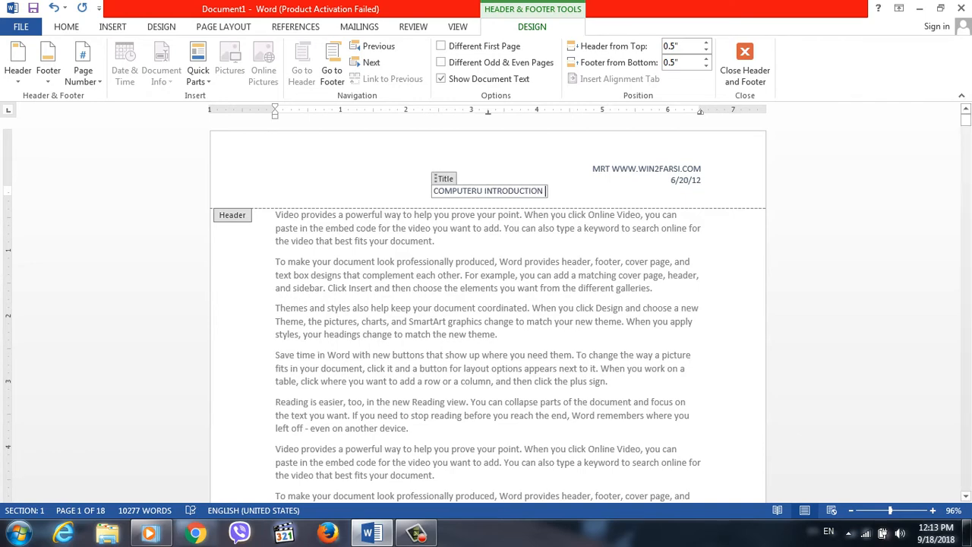
key("Escape")
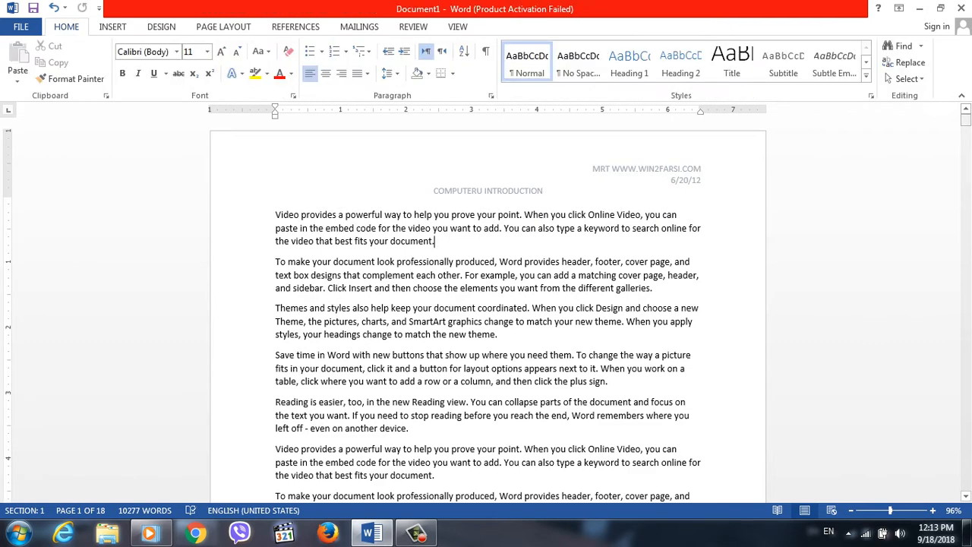
Replace the text in the header's author field with the author's first name and return to the document body.
double_click(594, 168)
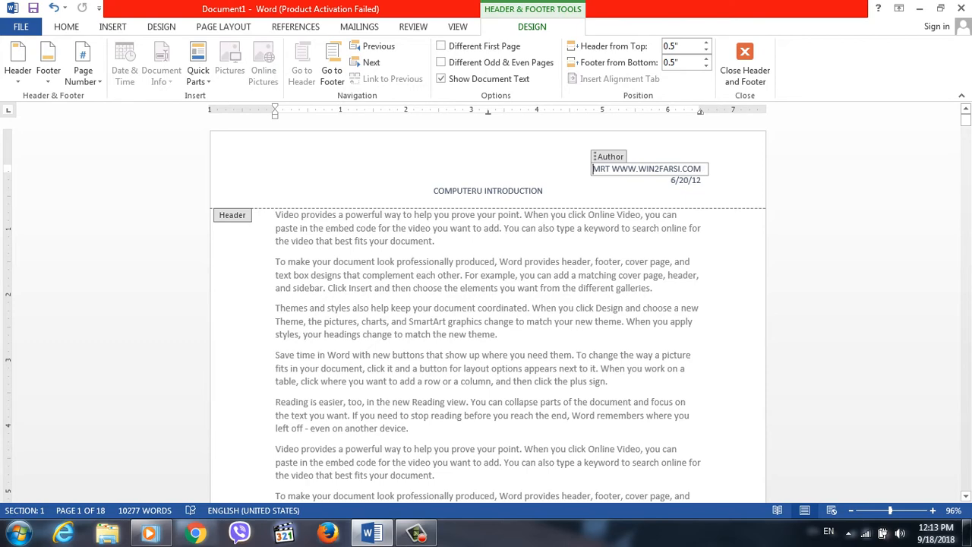
left_click_drag(702, 169, 593, 169)
type("A")
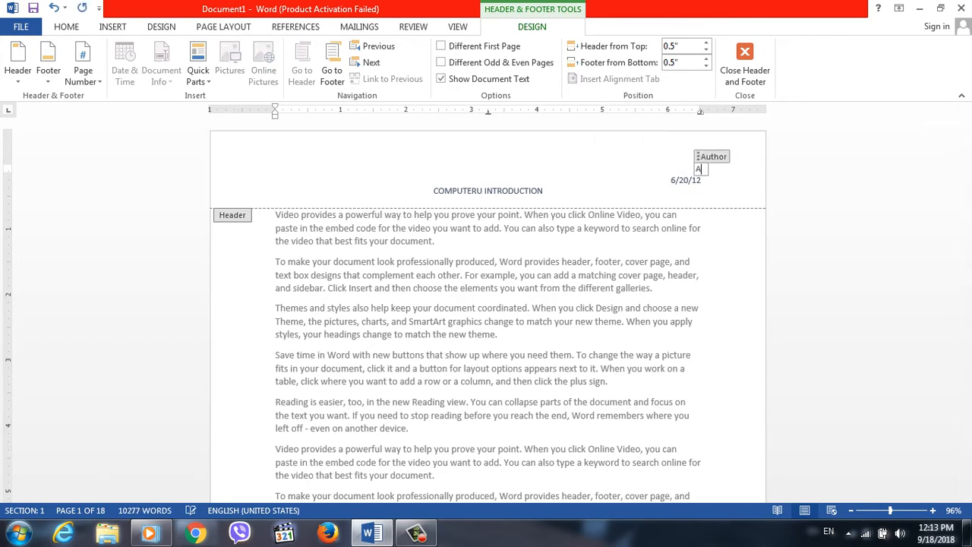
type("HMAD")
double_click(435, 241)
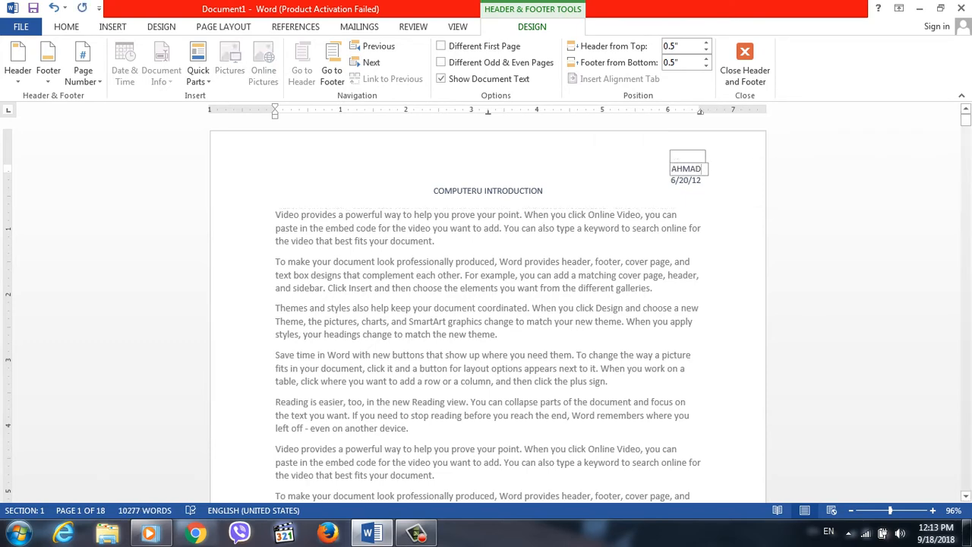
left_click_drag(965, 119, 966, 162)
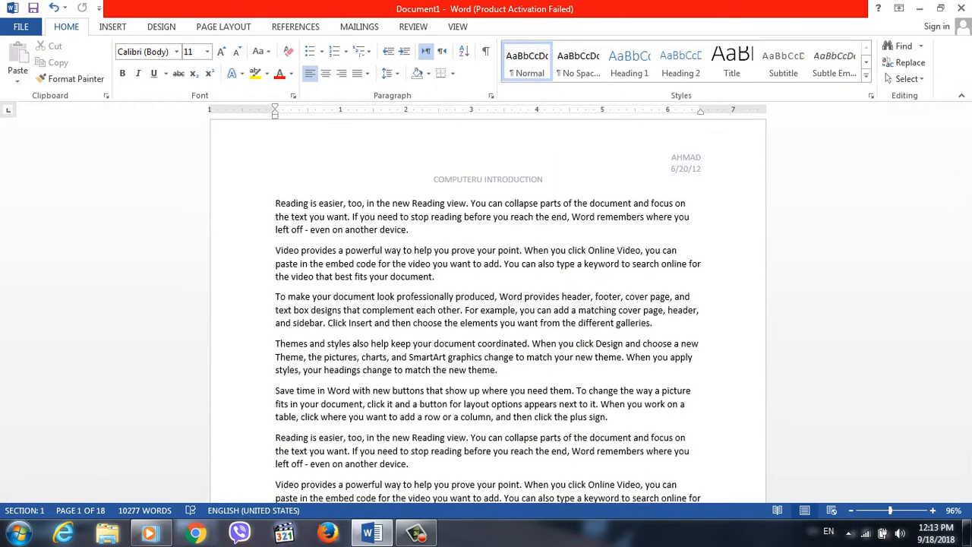
left_click(112, 27)
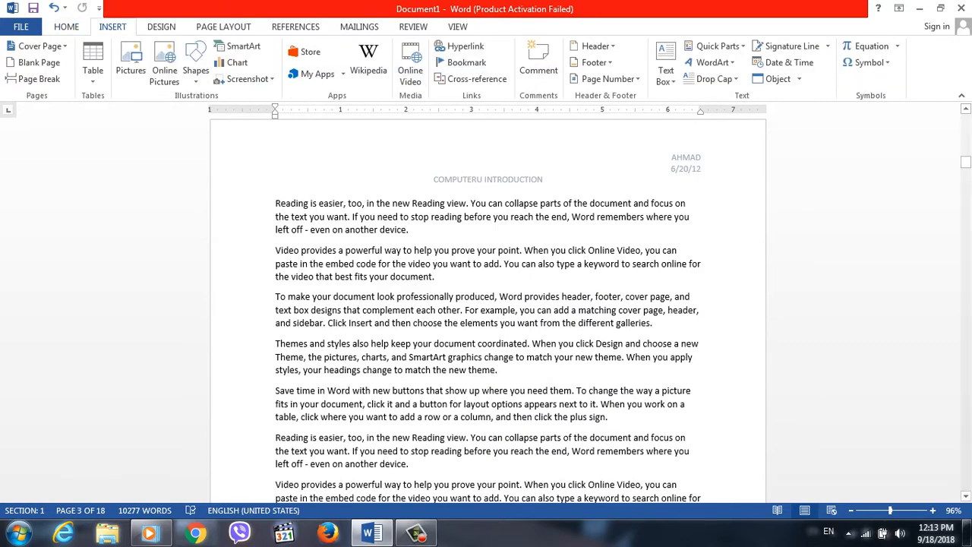
left_click(597, 46)
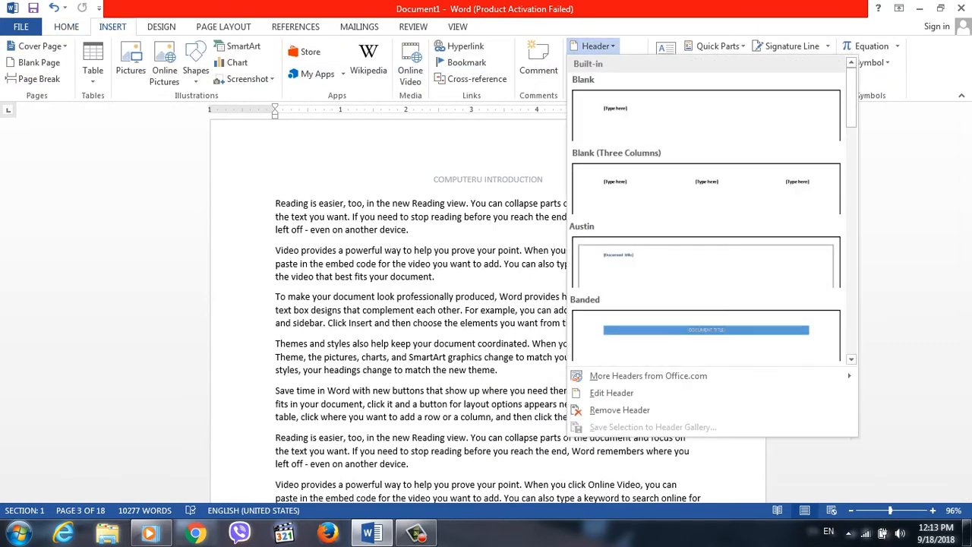
scroll(707, 212, "down", 10)
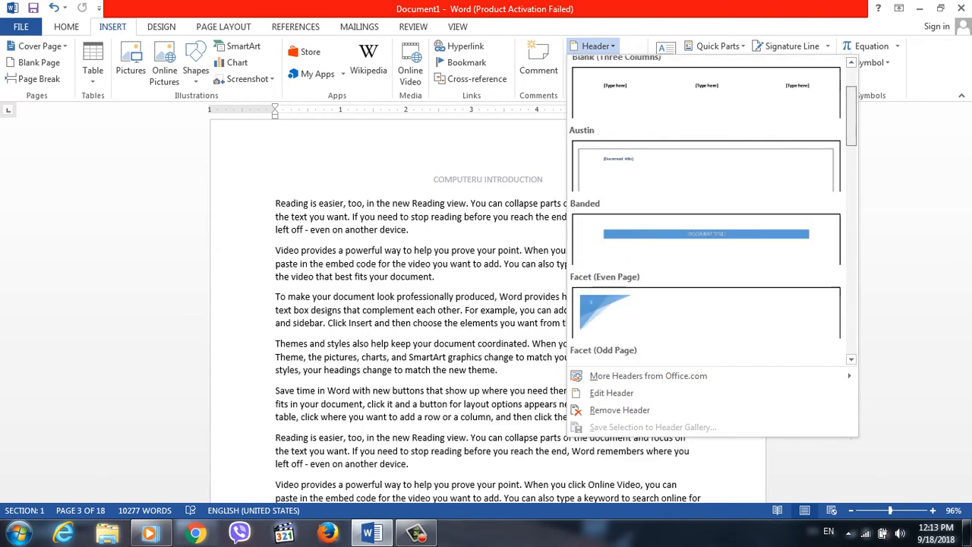
scroll(707, 212, "down", 5)
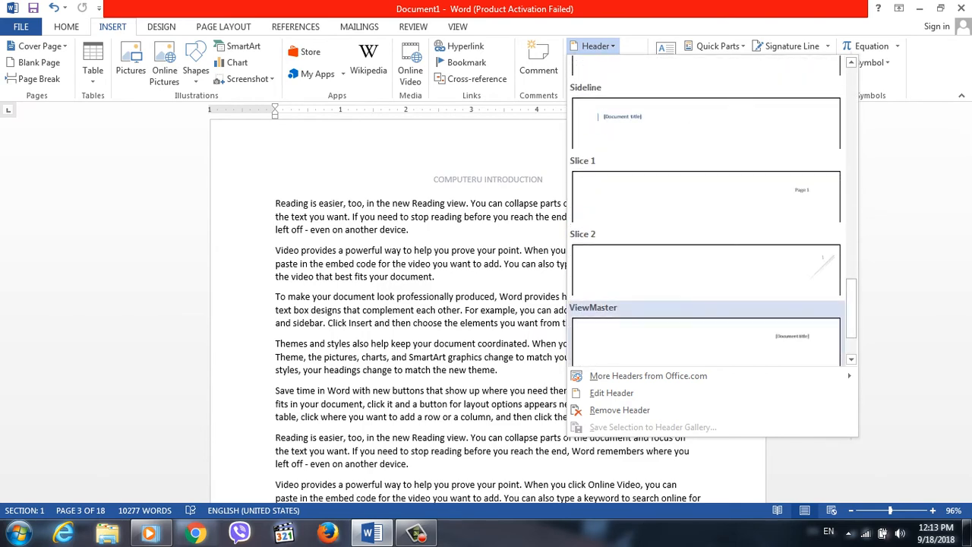
left_click(707, 341)
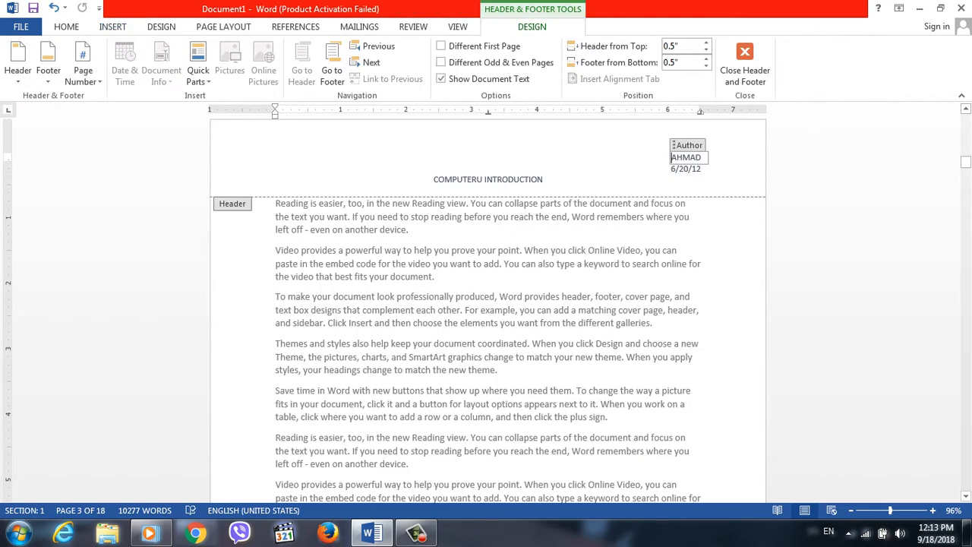
Replace the Whisp header with the built-in Blank design and delete its placeholder text.
left_click_drag(545, 180, 525, 180)
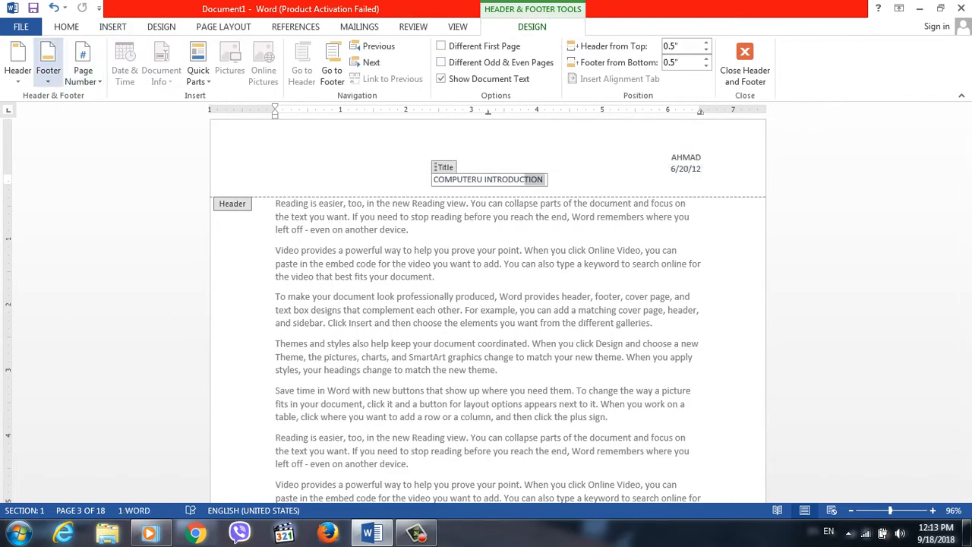
left_click(17, 62)
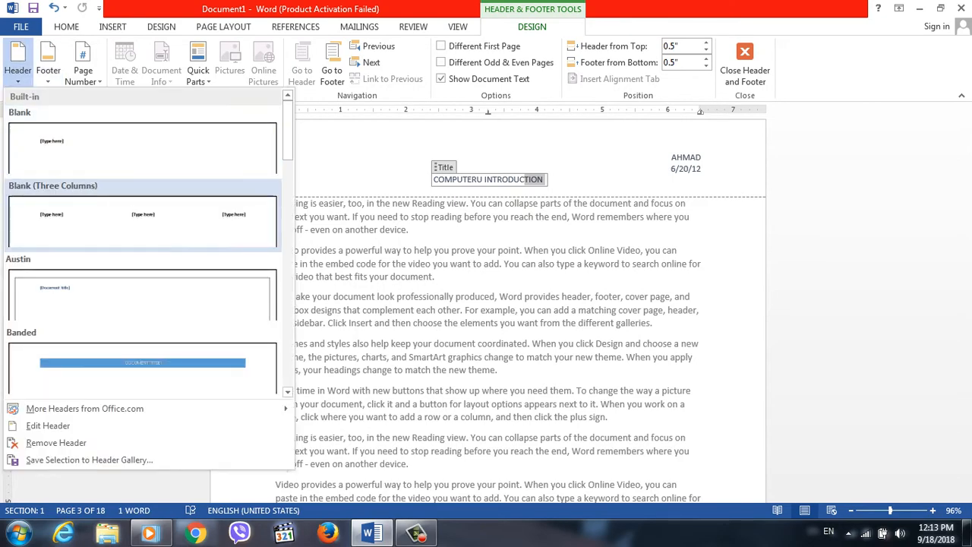
scroll(143, 243, "down", 10)
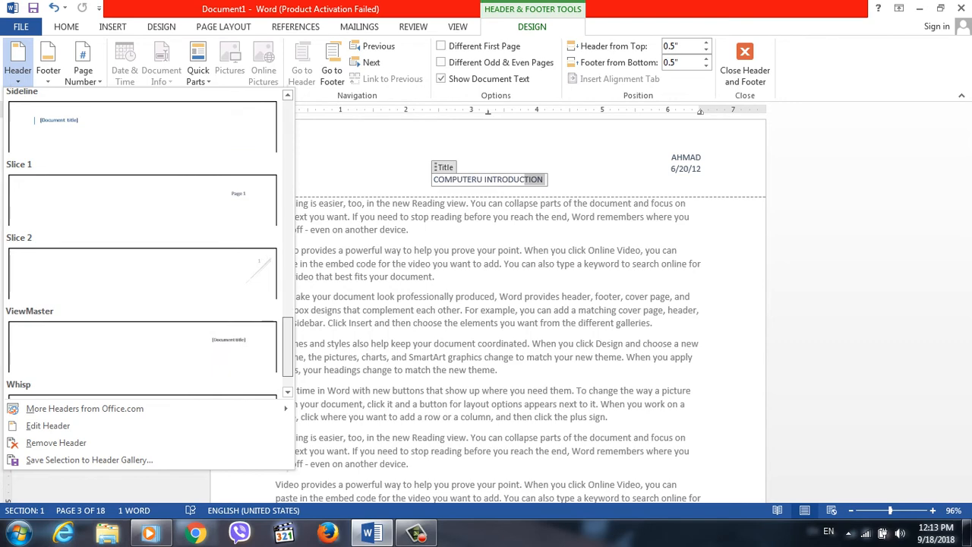
scroll(143, 243, "down", 2)
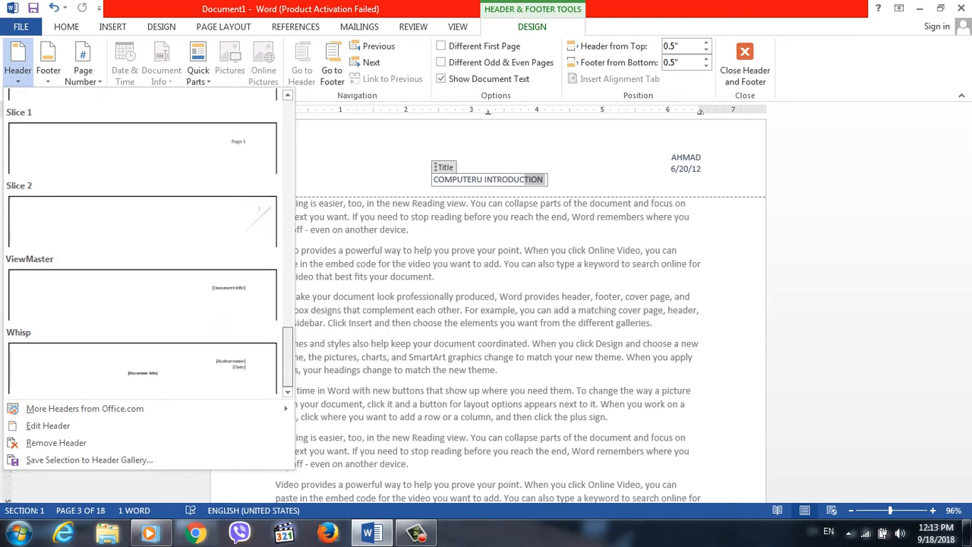
scroll(143, 243, "up", 12)
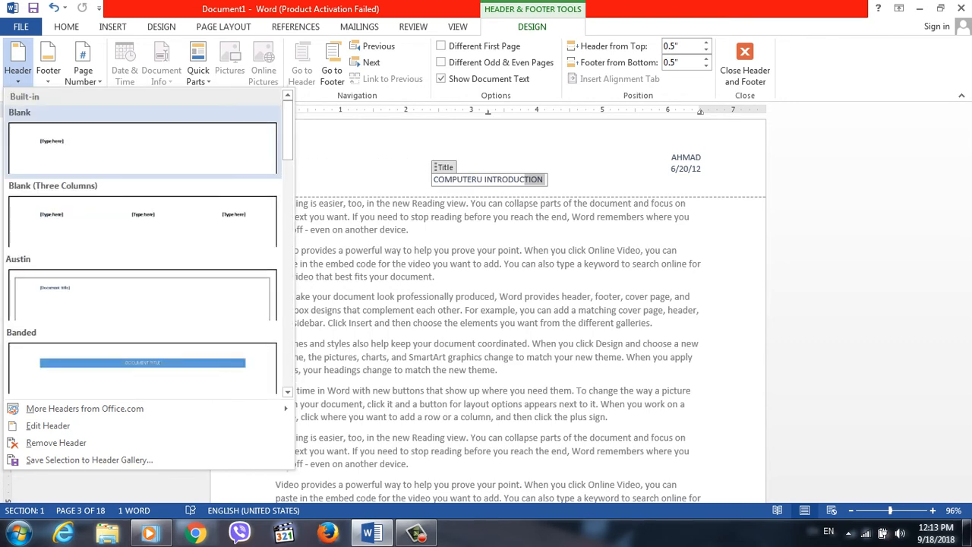
left_click(142, 148)
left_click(299, 158)
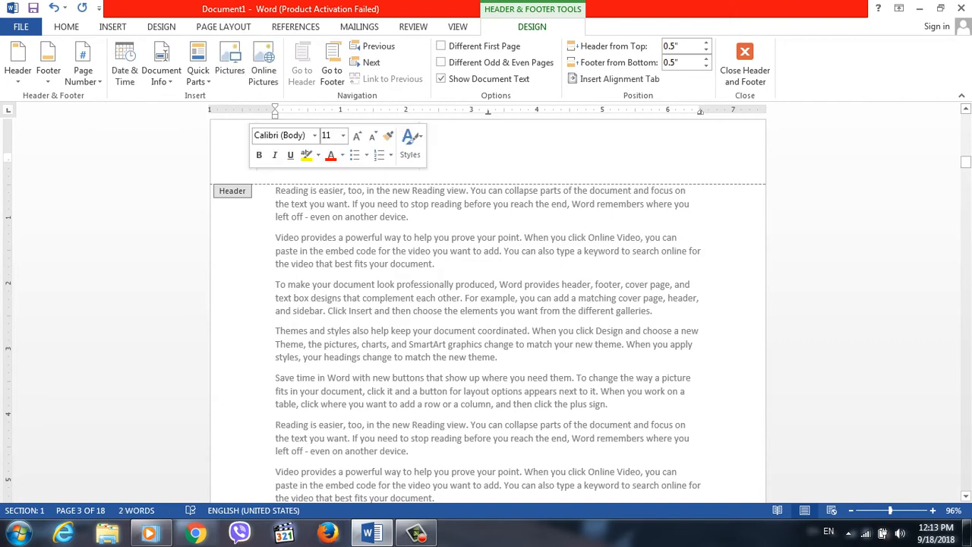
key("Delete")
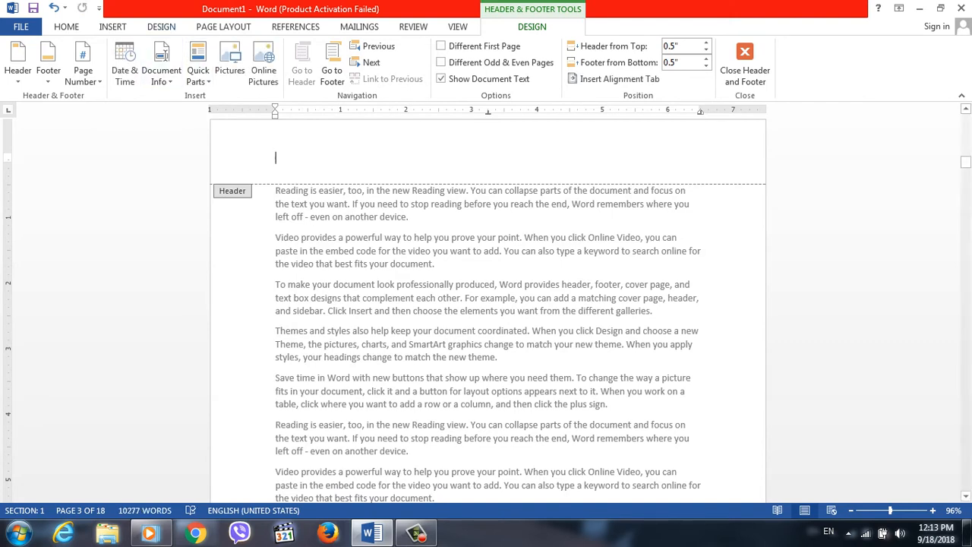
Enter Computer at the left of the blank header and RANA University at its centre.
type("Com")
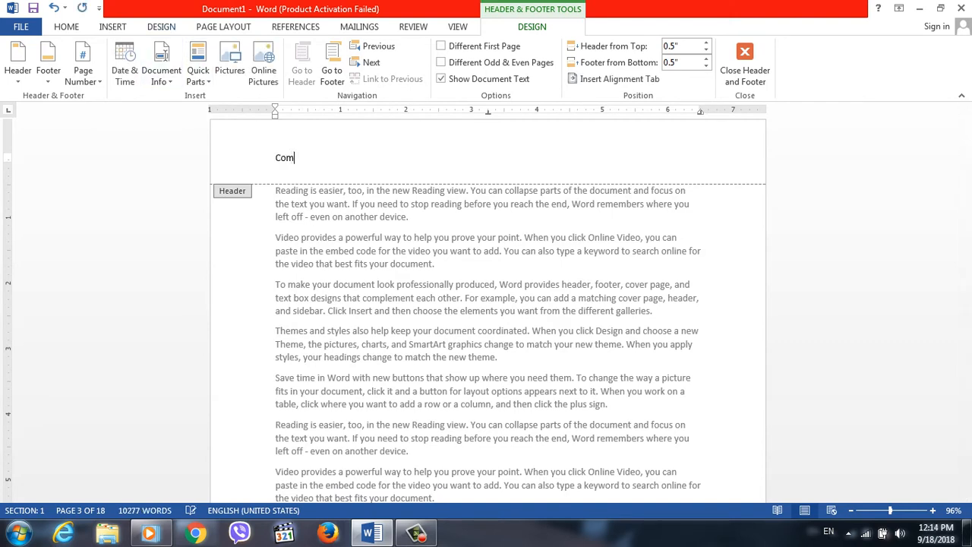
type("puter")
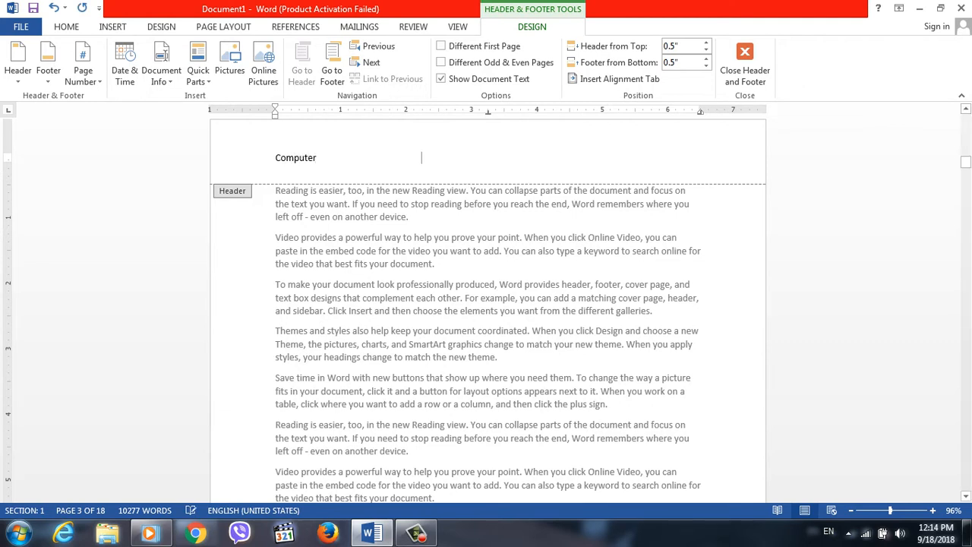
key("Tab")
type("RANA Unv")
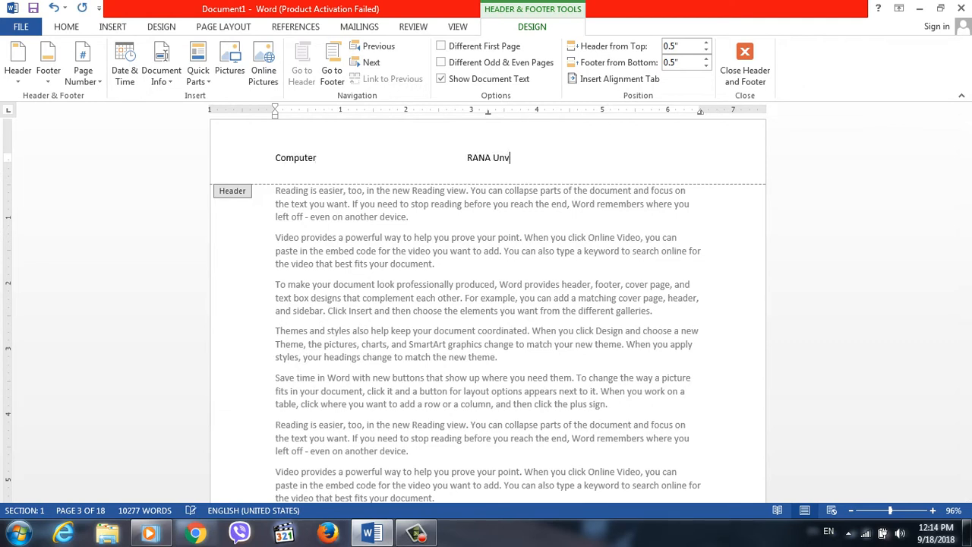
key("BackSpace")
type("iversity")
Draw a 12-point star about 0.7" wide and 0.69" high at the right end of the header.
left_click(113, 27)
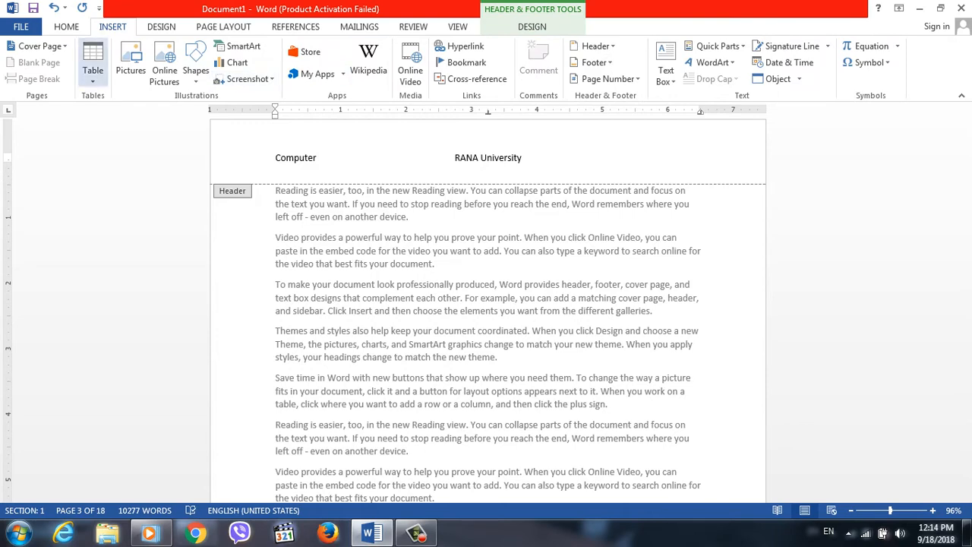
left_click(196, 69)
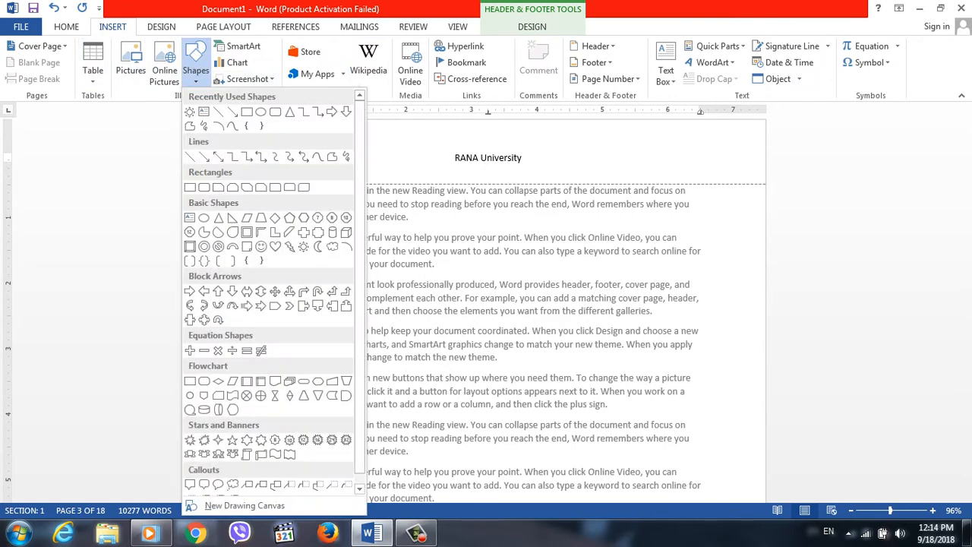
scroll(274, 292, "down", 1)
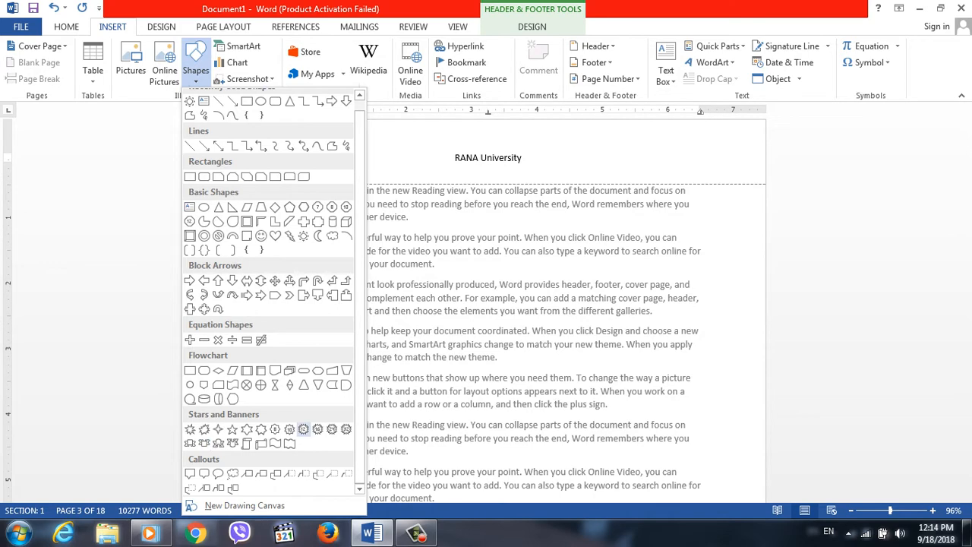
left_click(303, 429)
left_click_drag(688, 146, 733, 191)
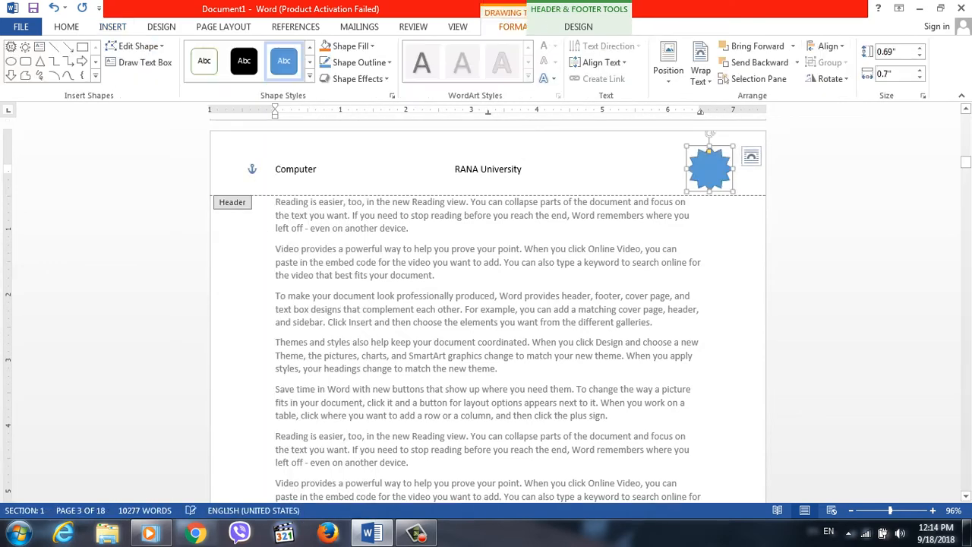
Give the star the gold intense-effect shape style and return to the document body.
left_click(244, 61)
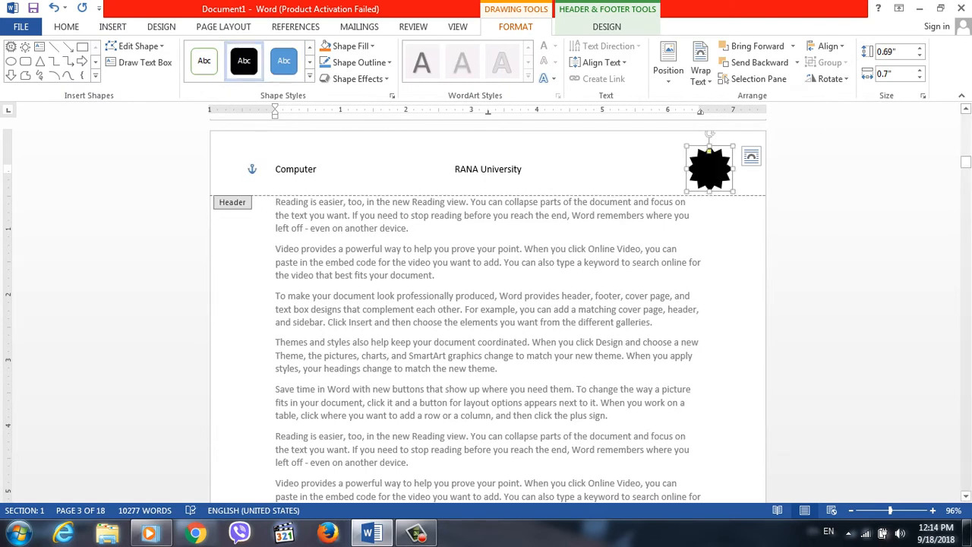
left_click(309, 76)
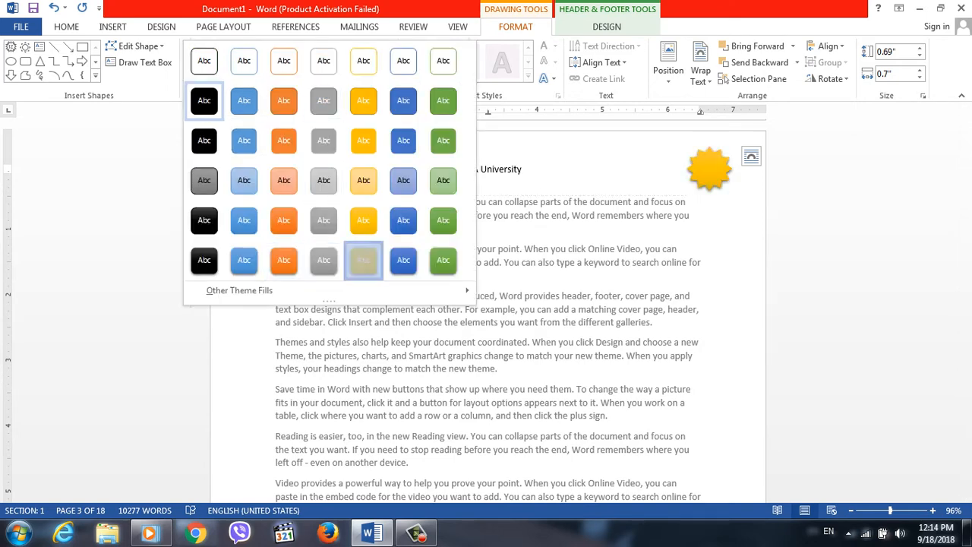
left_click(363, 260)
double_click(481, 323)
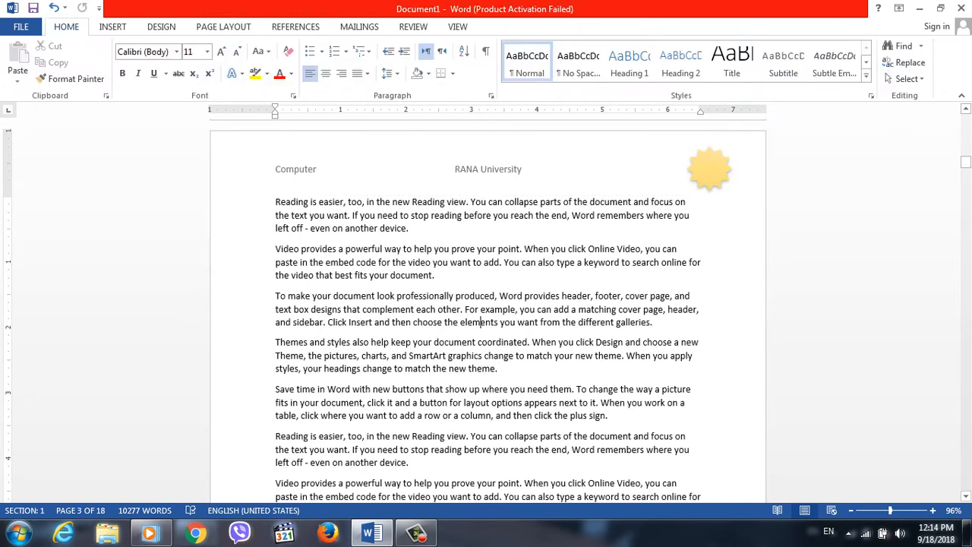
Reopen the header and add the letter R as text inside the gold star.
double_click(277, 169)
left_click(710, 170)
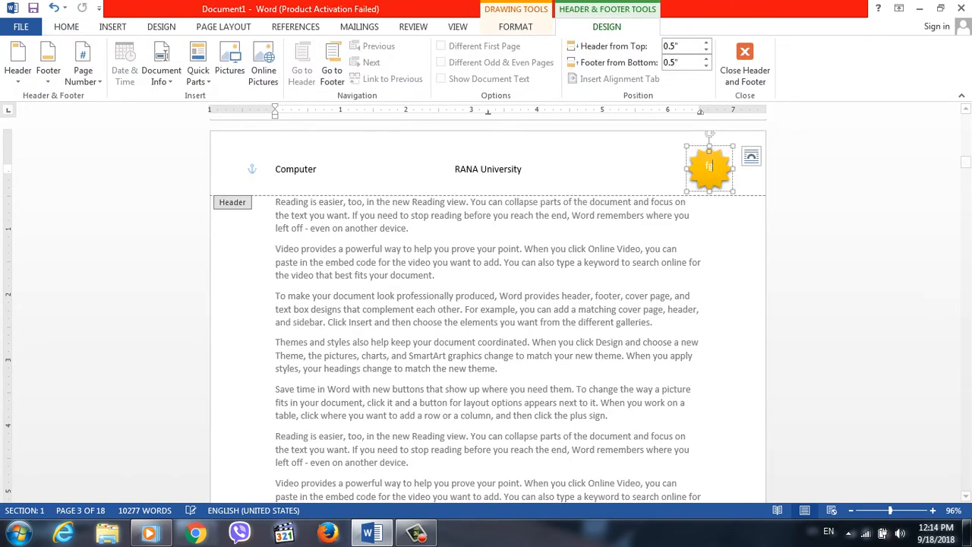
left_click(710, 167)
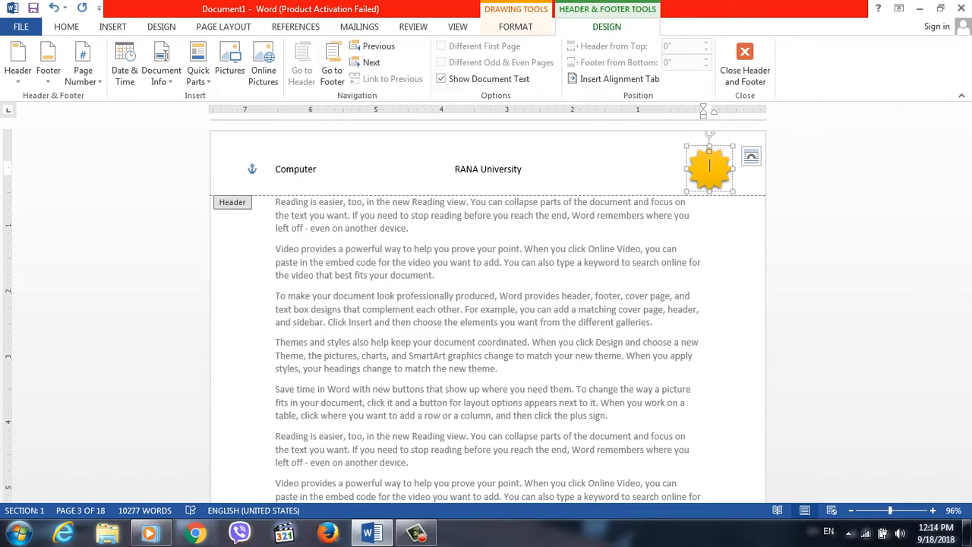
type("R")
key("BackSpace")
type("R")
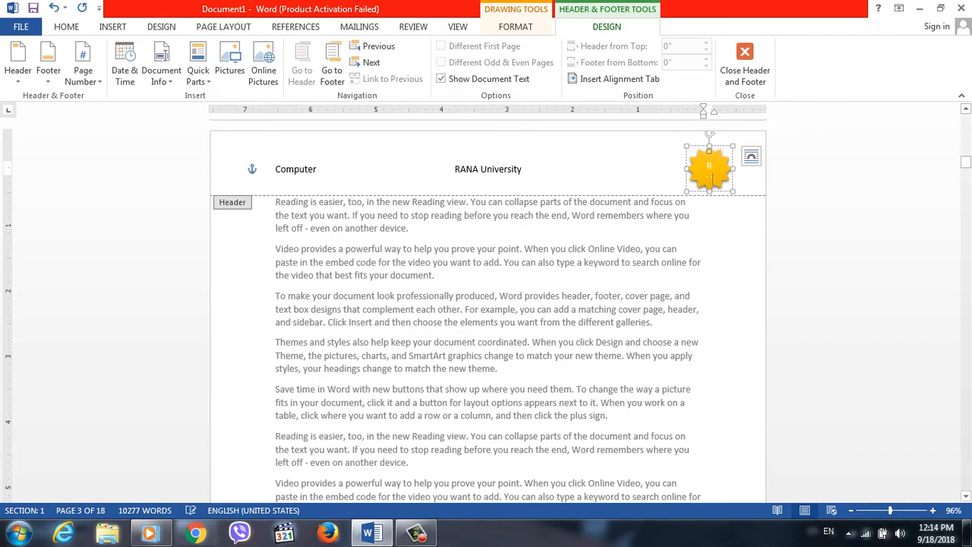
scroll(486, 304, "up", 10)
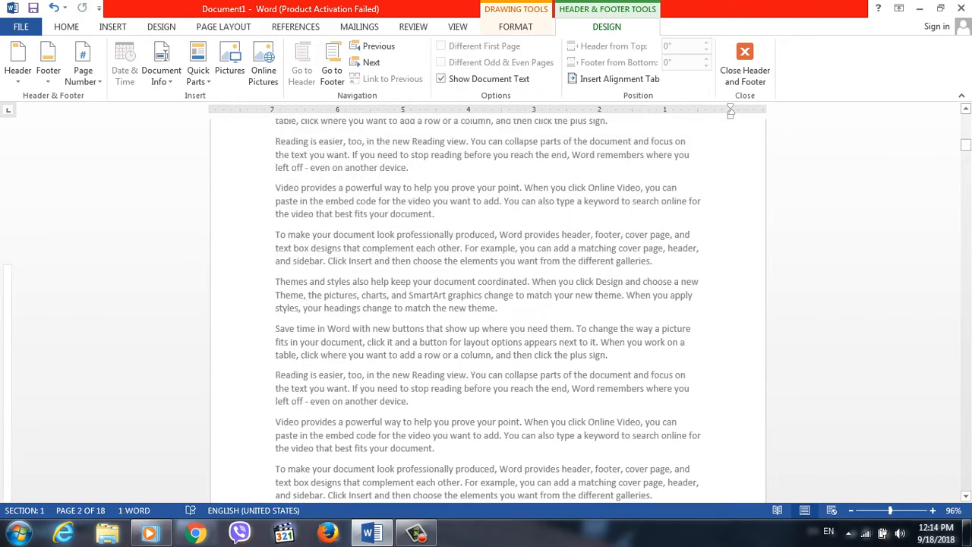
Try to resize and reposition the distorted gold star beside the page header.
scroll(486, 304, "up", 5)
left_click(713, 167)
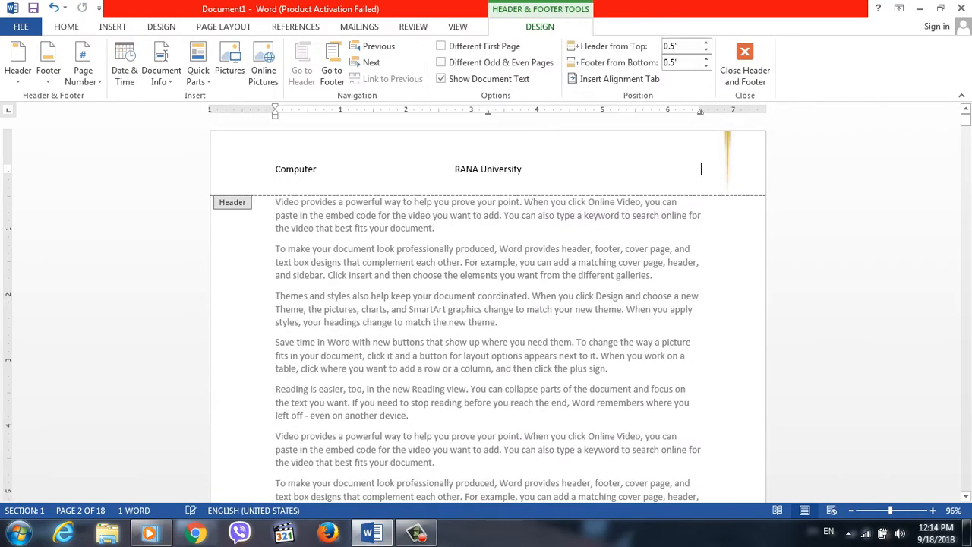
double_click(728, 163)
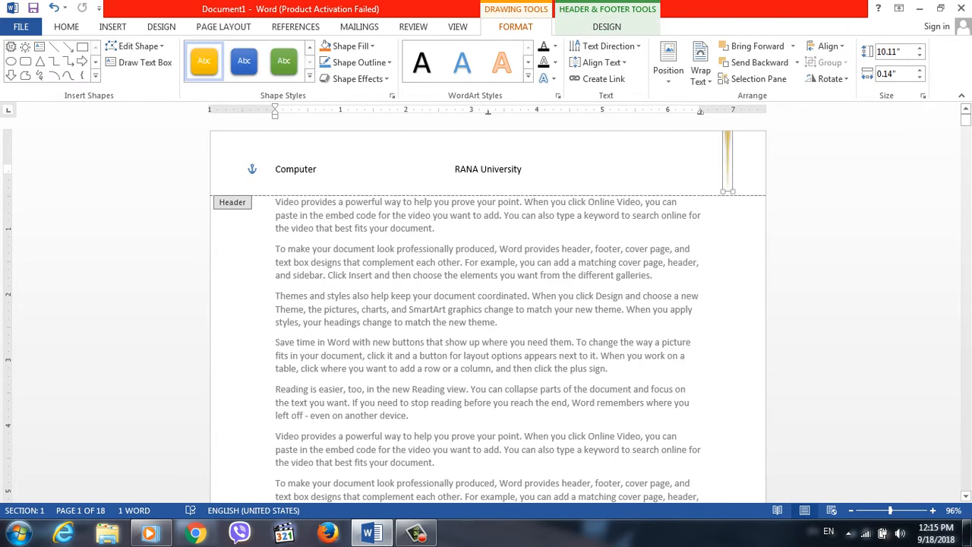
left_click_drag(722, 192, 716, 138)
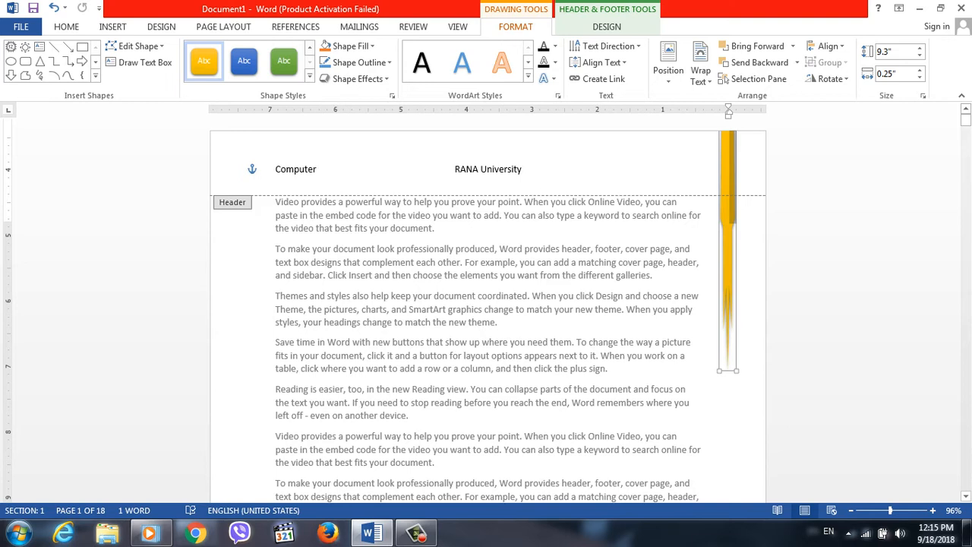
left_click_drag(728, 172, 707, 459)
left_click_drag(707, 354, 718, 426)
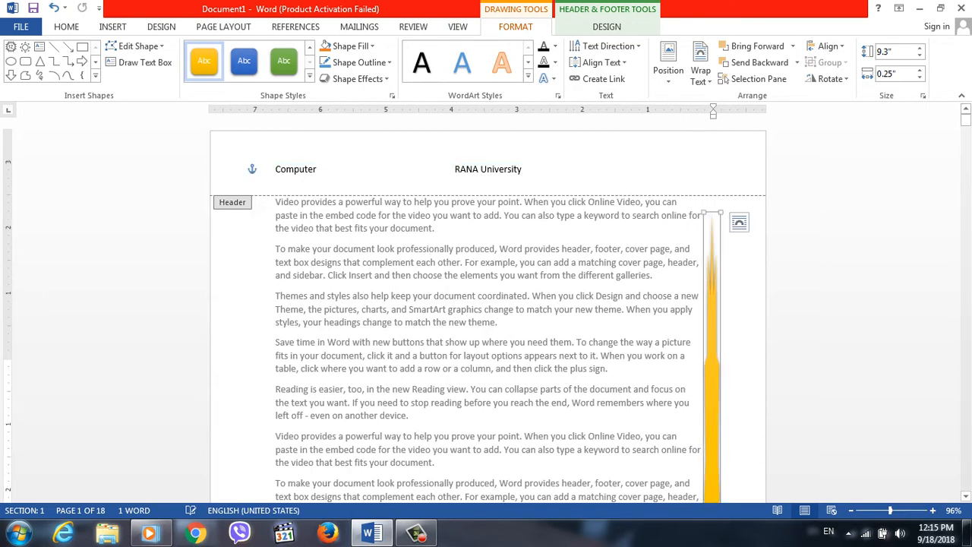
Undo the last resize and move changes made to the distorted gold star.
key("ctrl+z")
key("ctrl+z")
key("ctrl+z")
key("ctrl+z")
key("ctrl+z")
key("ctrl+z")
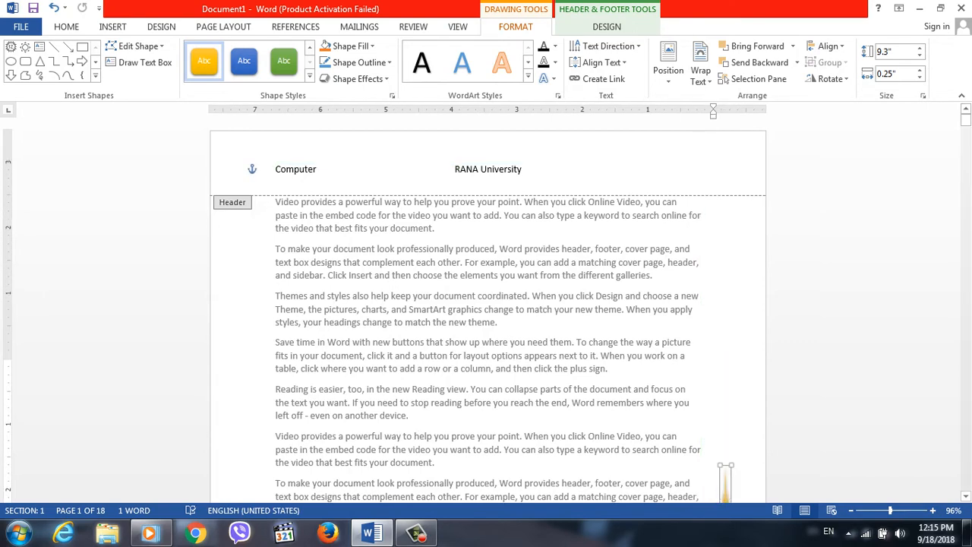
scroll(488, 310, "down", 1)
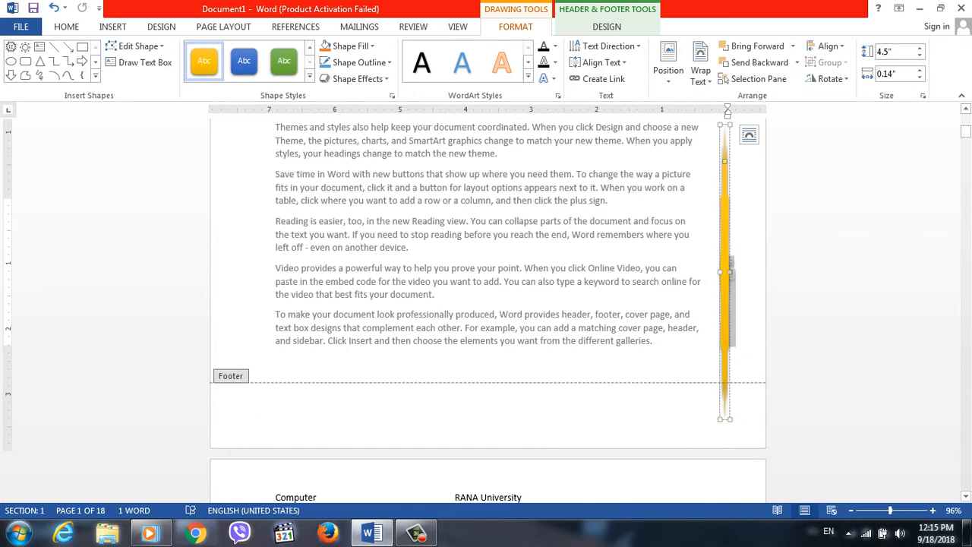
scroll(488, 310, "down", 7)
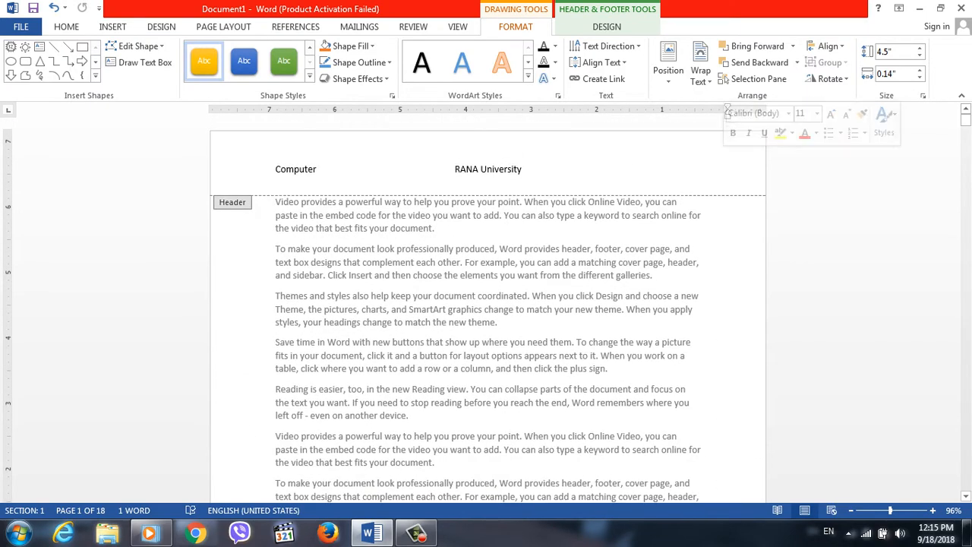
left_click_drag(965, 120, 966, 156)
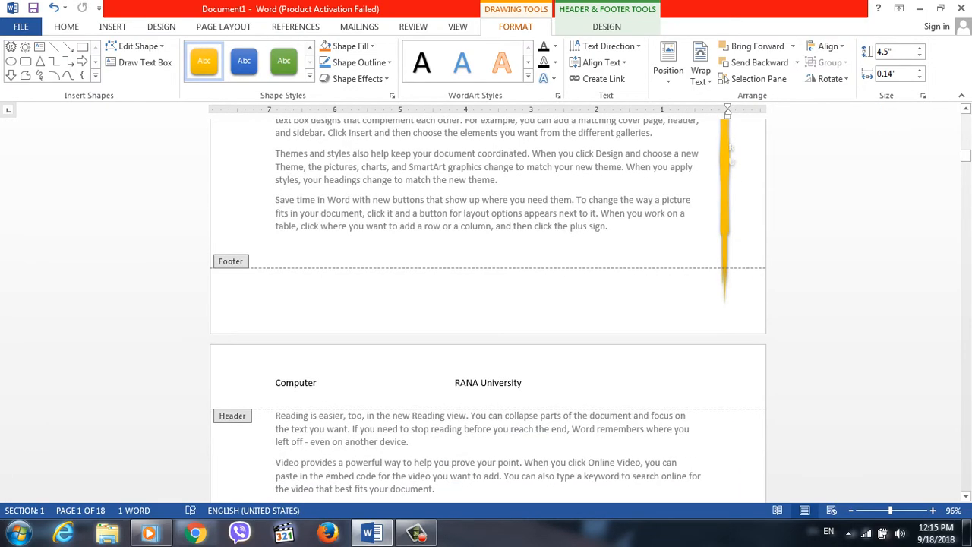
scroll(487, 310, "up", 6)
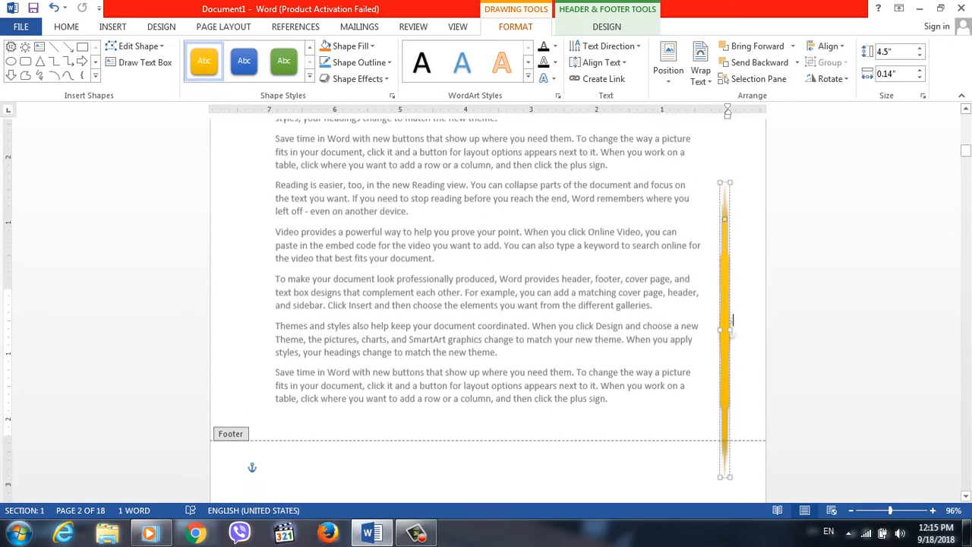
scroll(252, 235, "down", 8)
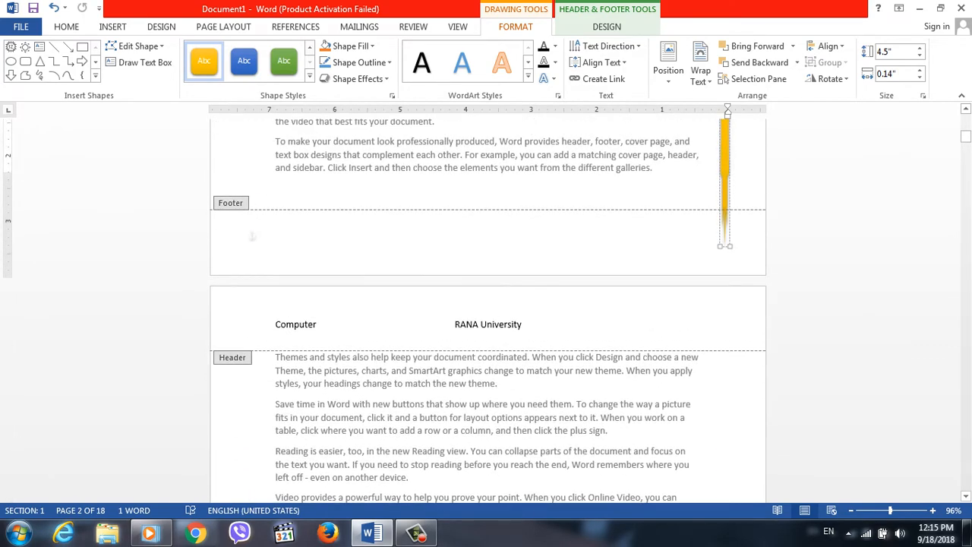
scroll(252, 235, "down", 3)
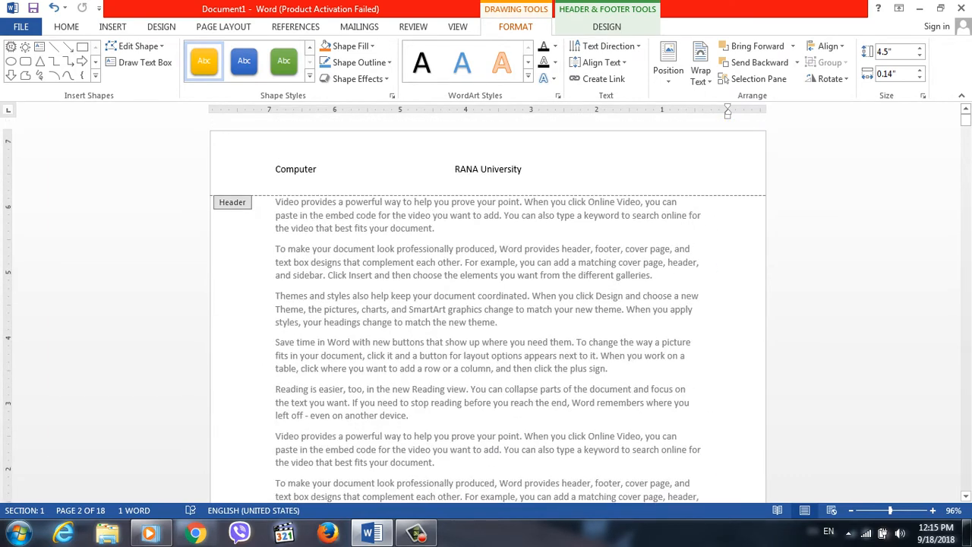
Insert a 10-point star about 0.76" wide and 0.9" high at the right end of the header.
left_click(701, 169)
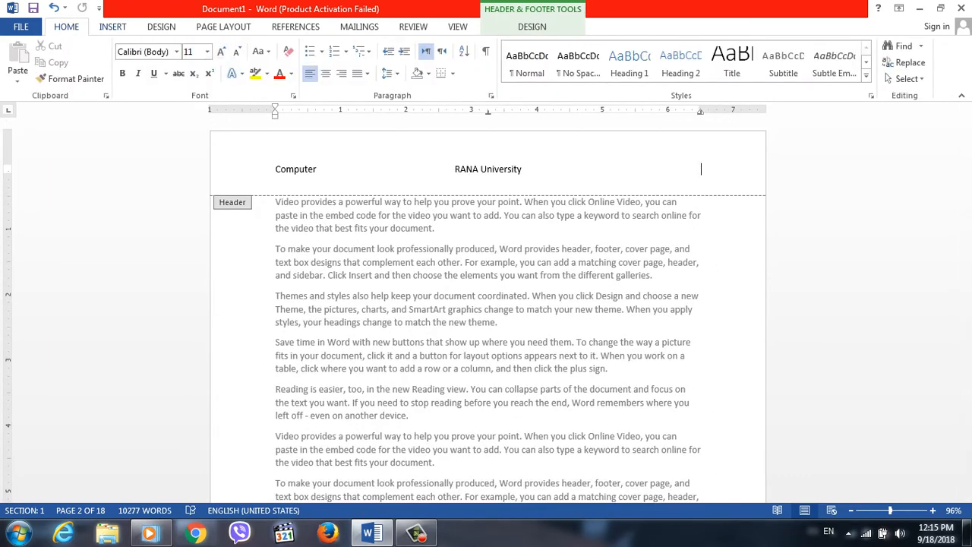
left_click(112, 27)
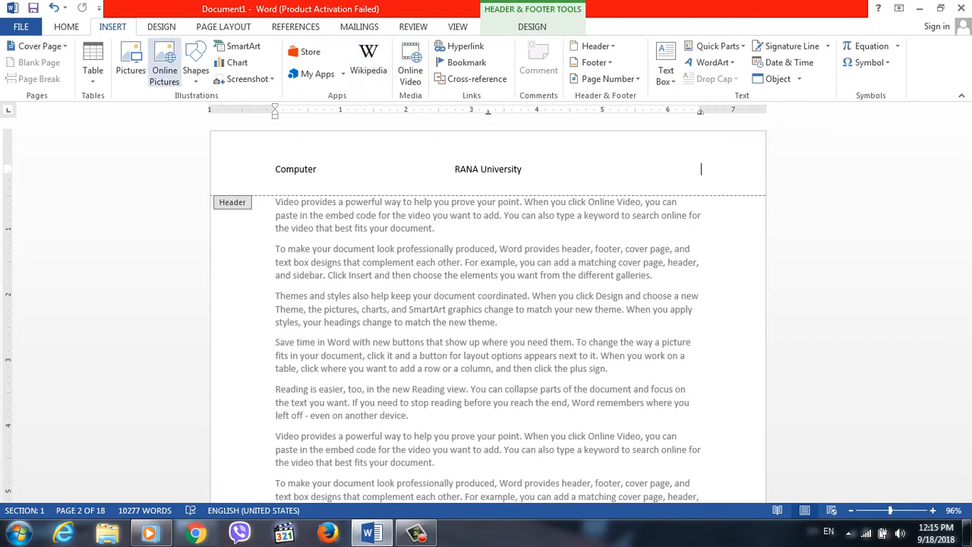
left_click(196, 61)
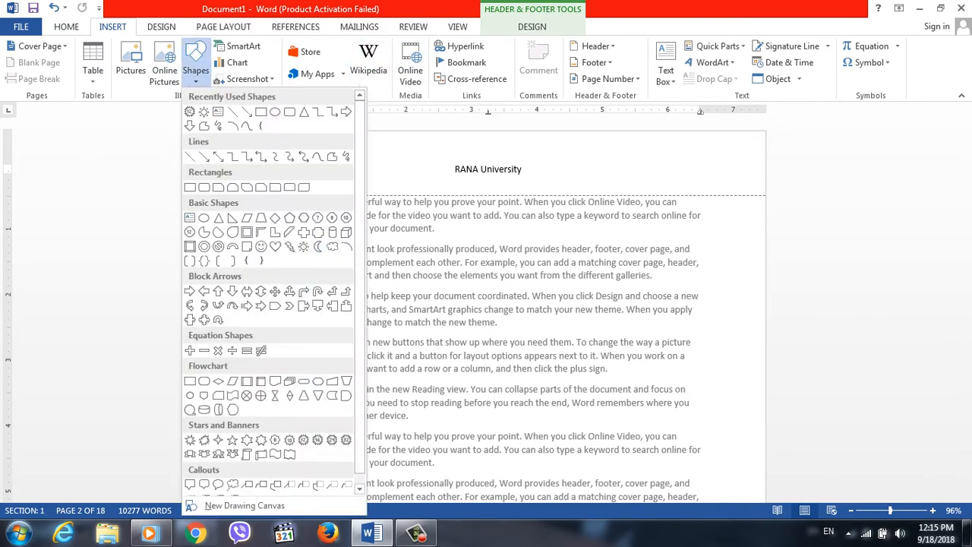
left_click(290, 440)
left_click(291, 441)
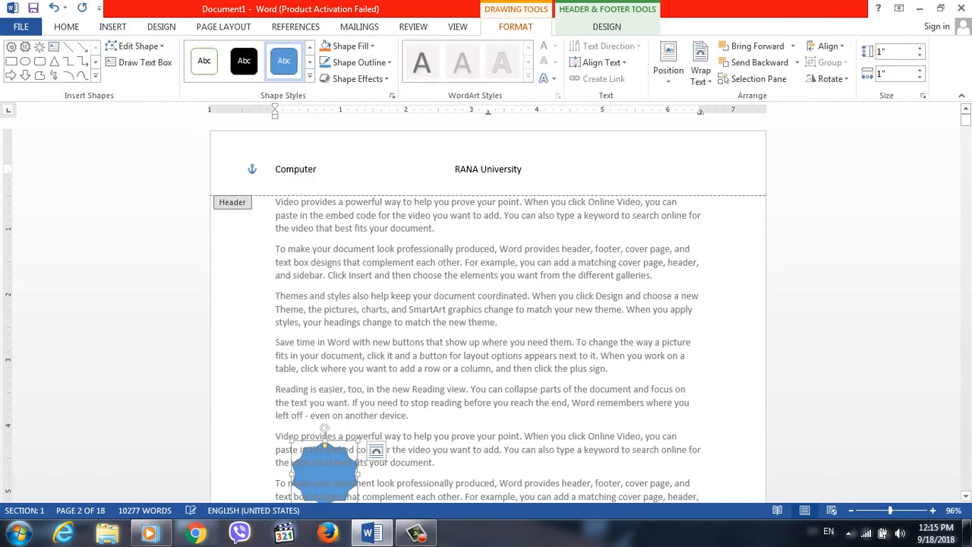
left_click_drag(324, 467, 720, 167)
left_click_drag(754, 200, 738, 194)
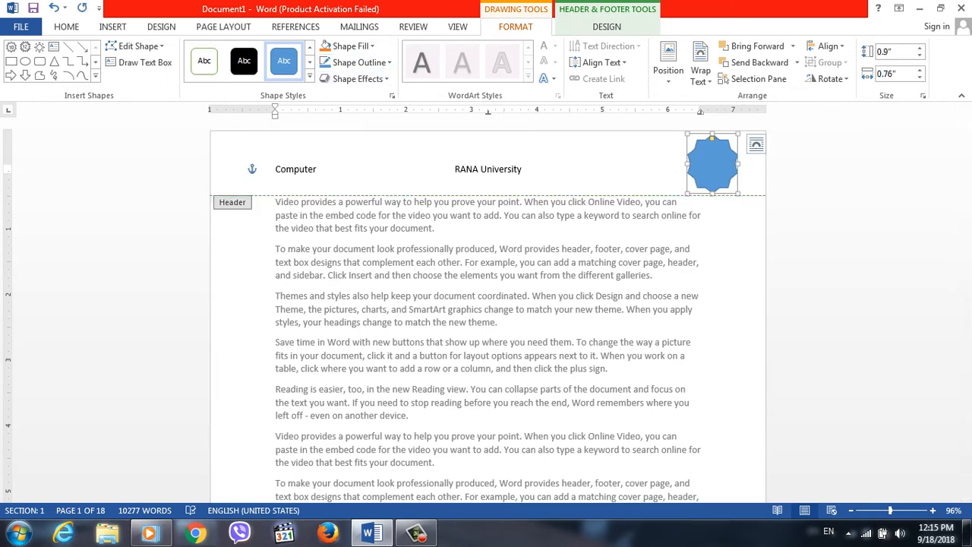
Give the 10-point star the blue intense-effect shape style and enter RU as its text.
left_click(310, 76)
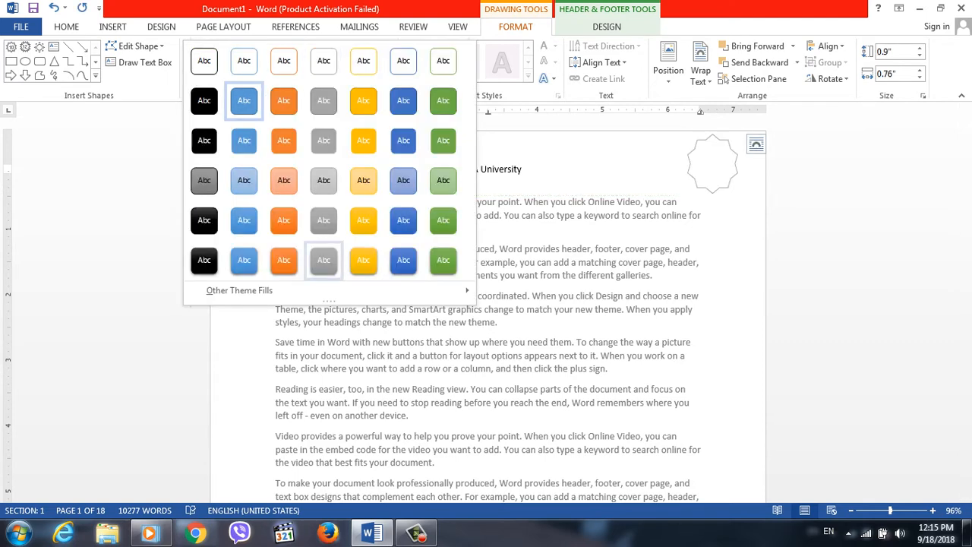
left_click(404, 260)
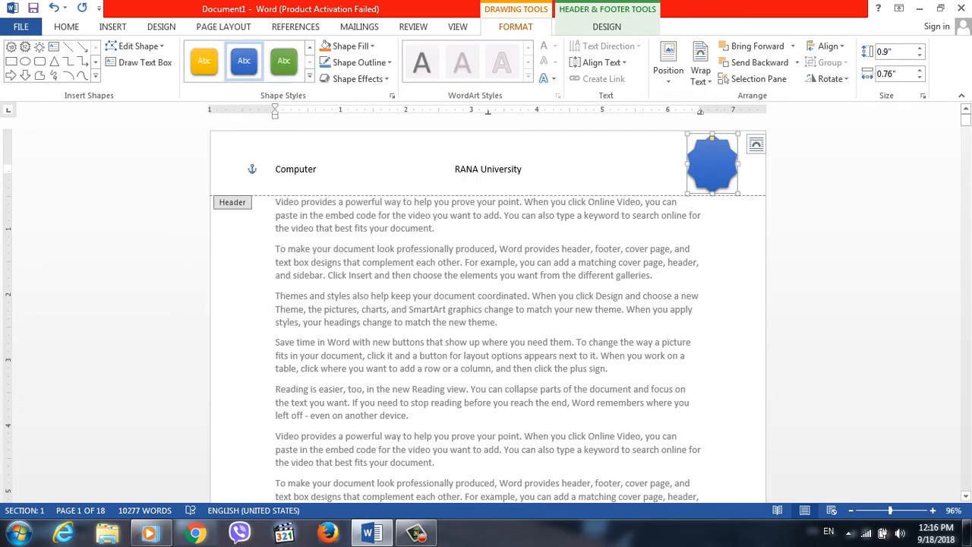
type("RU")
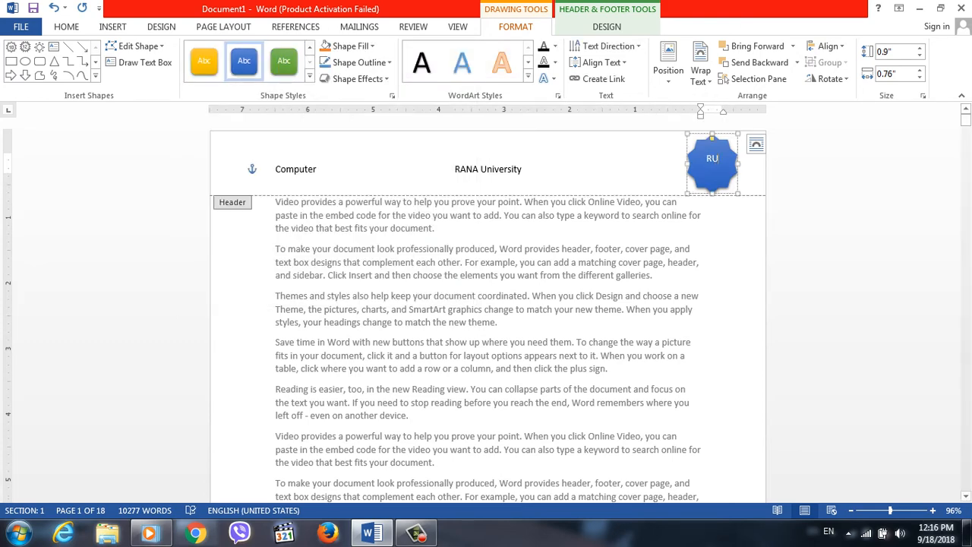
left_click(600, 169)
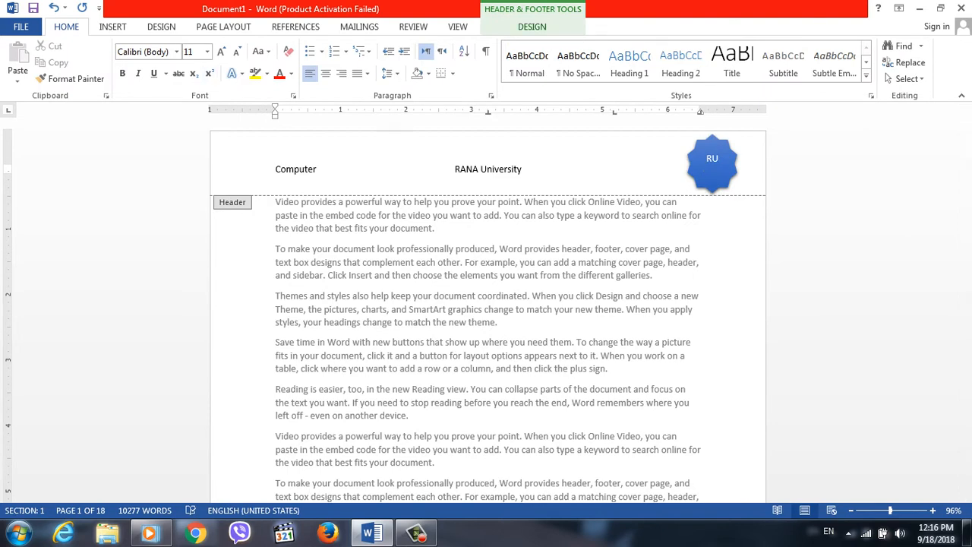
left_click(532, 26)
left_click(18, 65)
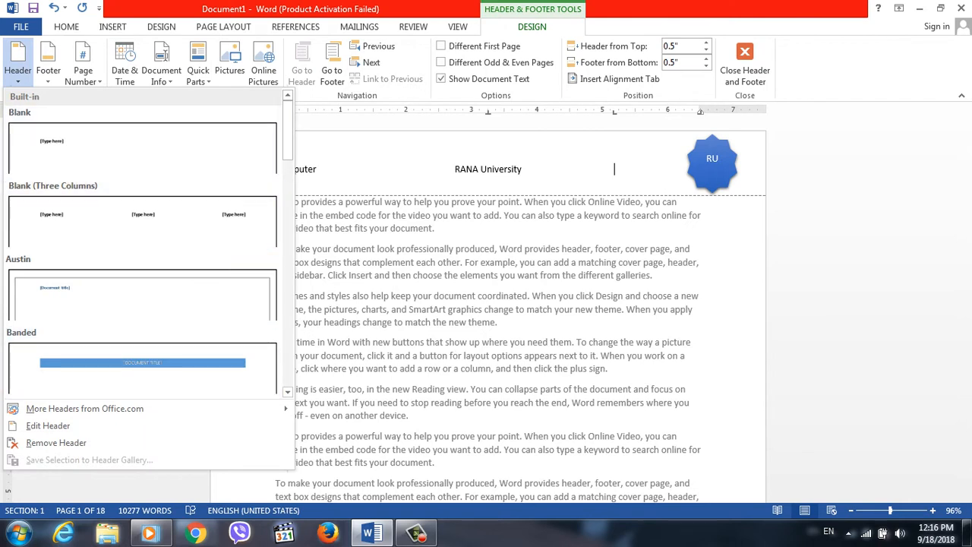
key("Escape")
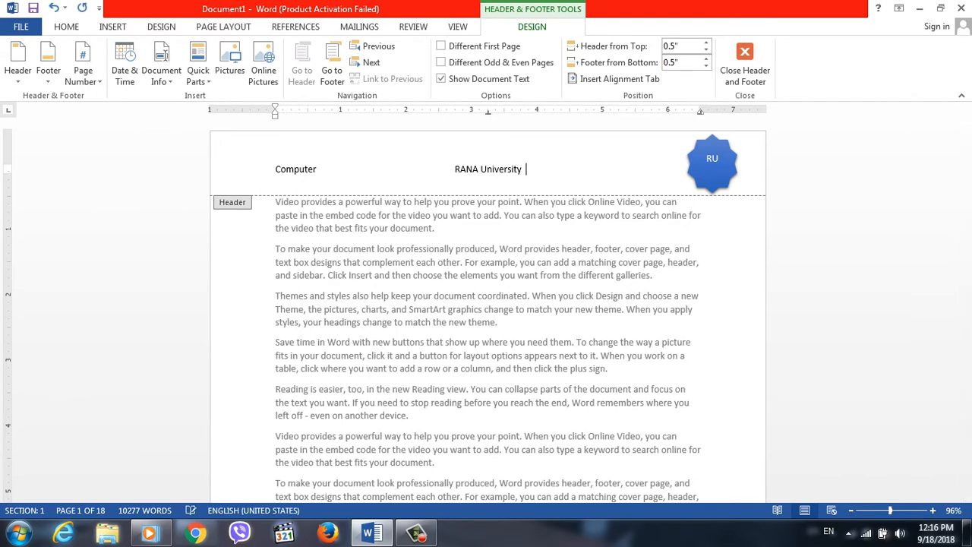
Change the RU star in the header to the gold intense-effect shape style.
left_click(716, 160)
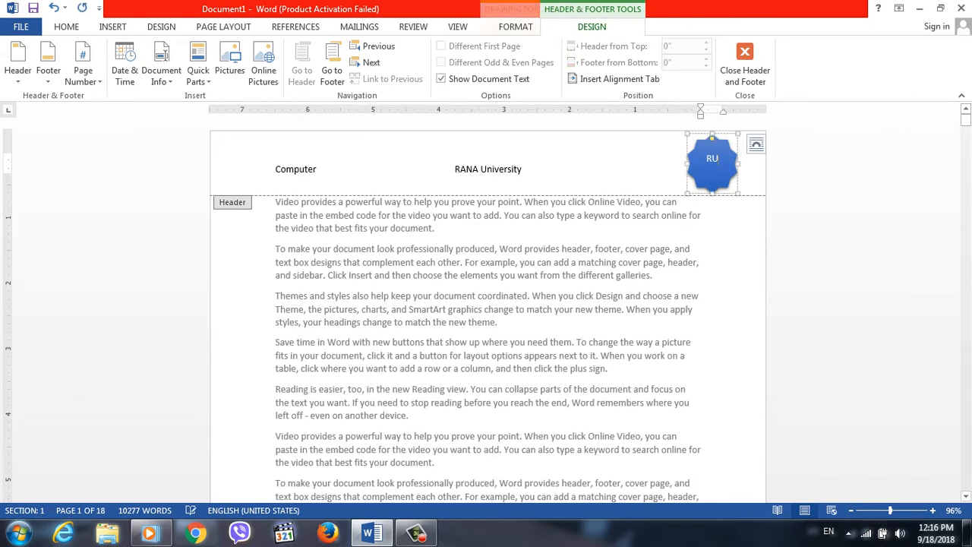
left_click(516, 27)
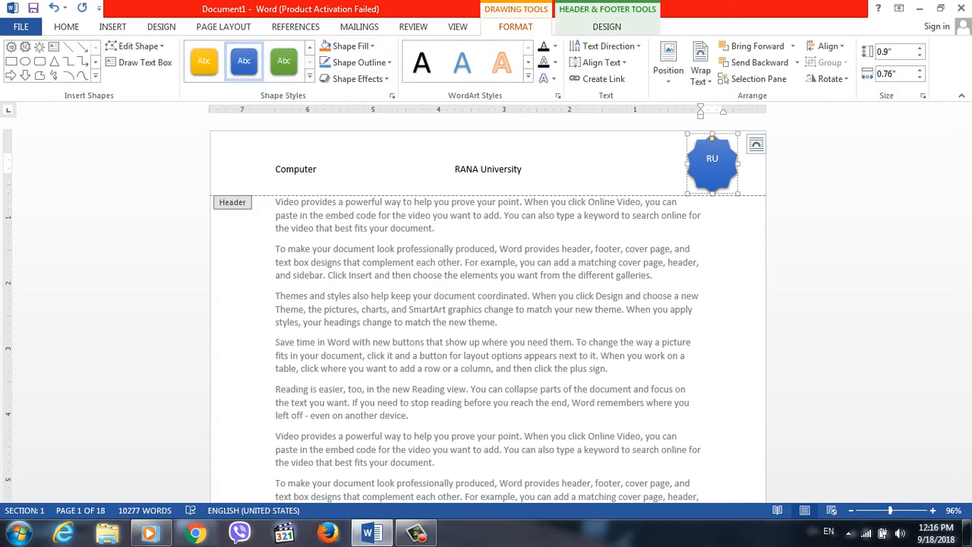
left_click(204, 61)
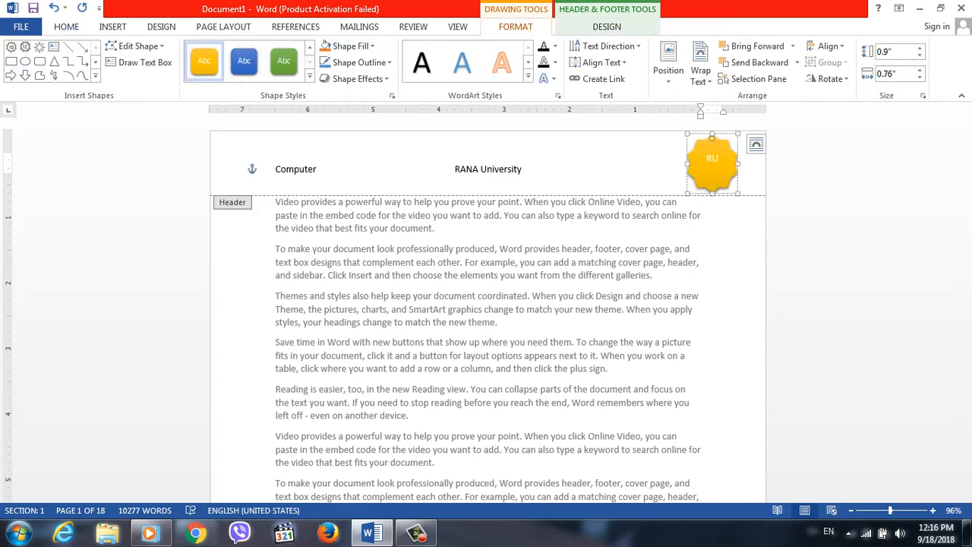
Preview the additional Office.com headers and choose the Edit Header option.
left_click(607, 26)
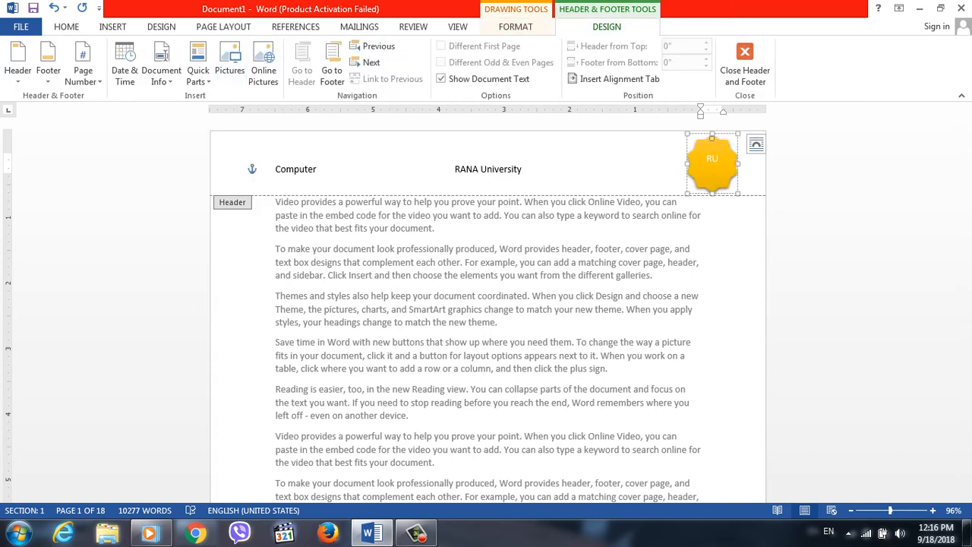
left_click(17, 60)
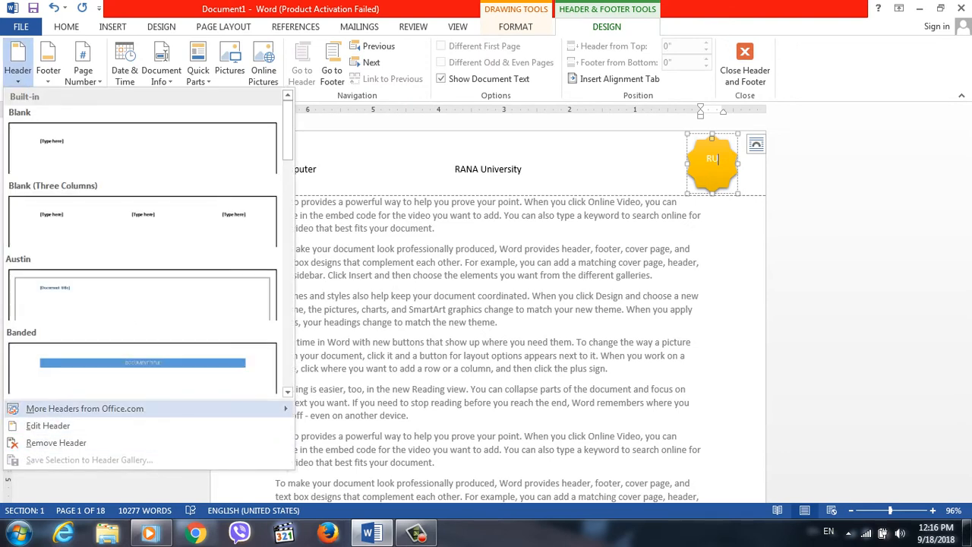
mouse_move(85, 409)
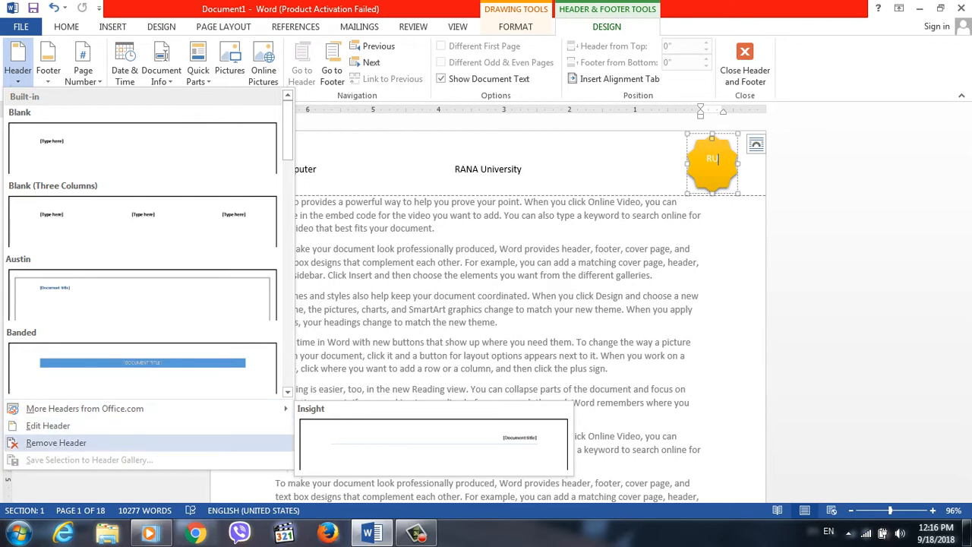
left_click(48, 426)
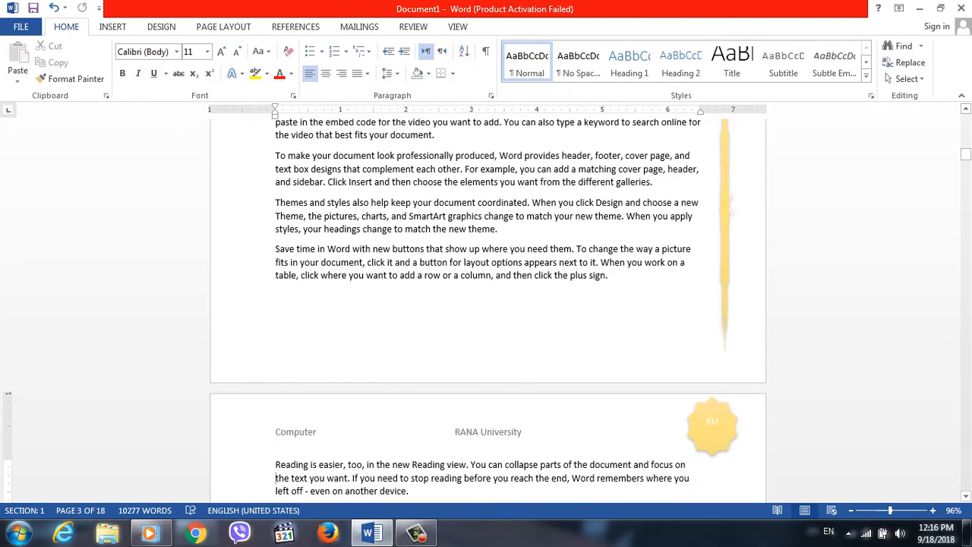
Reopen the header and draw a smiley face about 0.51" wide and 0.41" high between RANA University and the RU star.
double_click(279, 431)
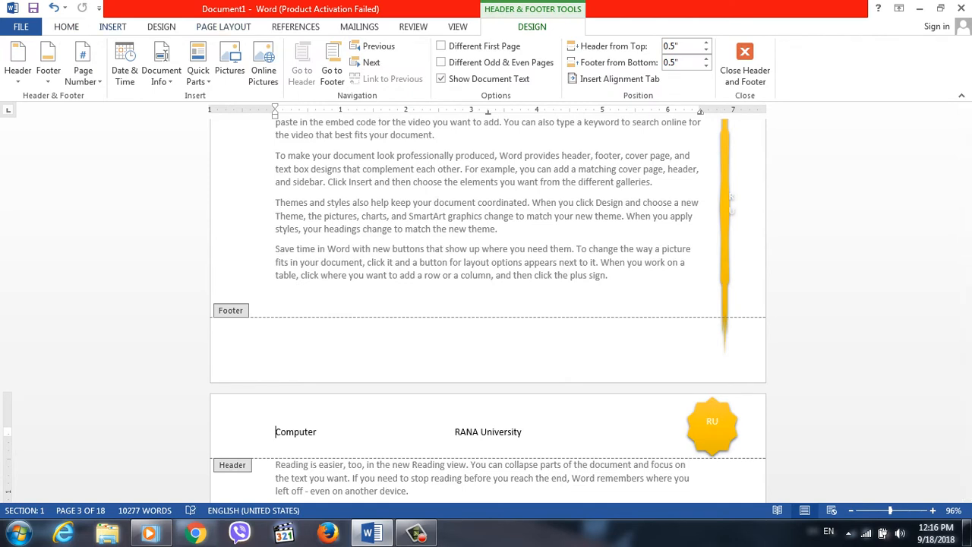
left_click(112, 26)
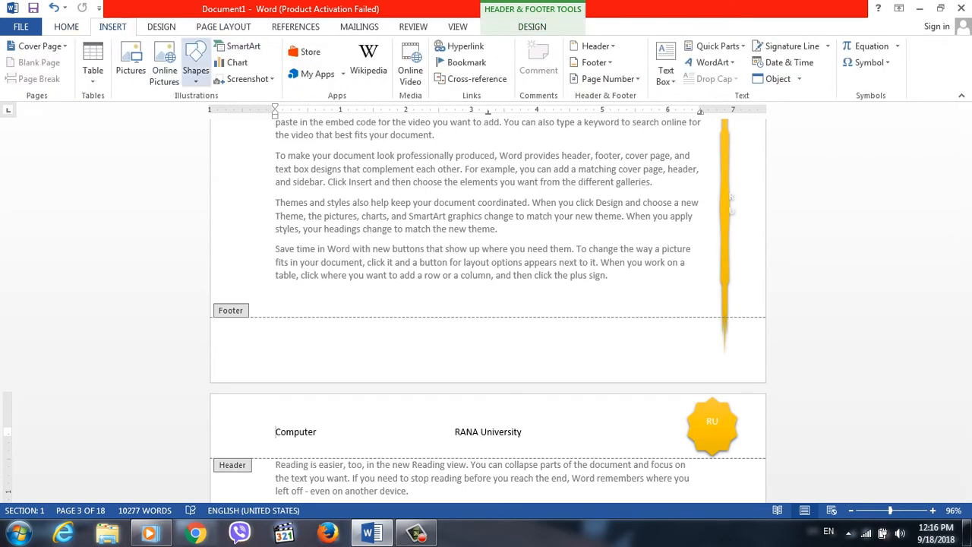
left_click(195, 60)
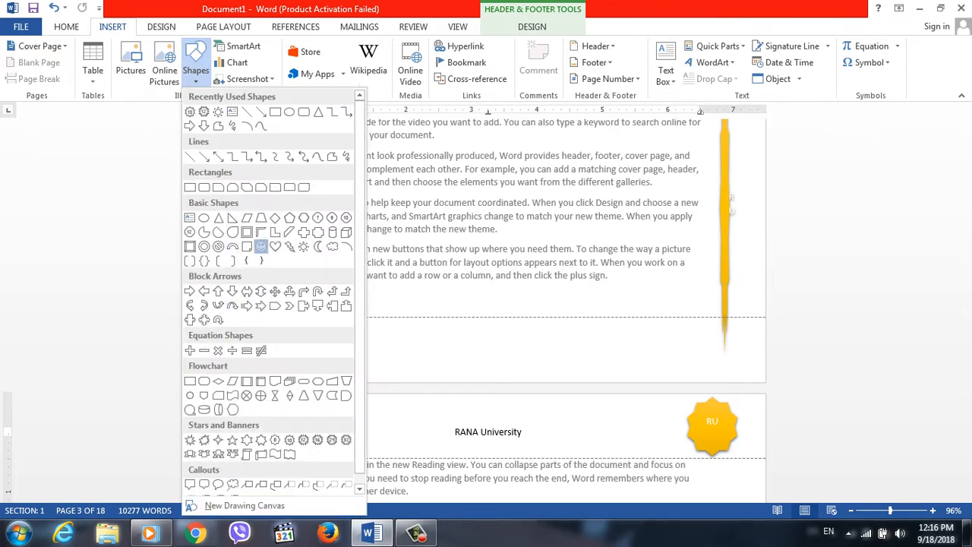
left_click(261, 246)
mouse_move(609, 424)
left_mouse_down()
mouse_move(709, 506)
mouse_move(628, 340)
left_mouse_up()
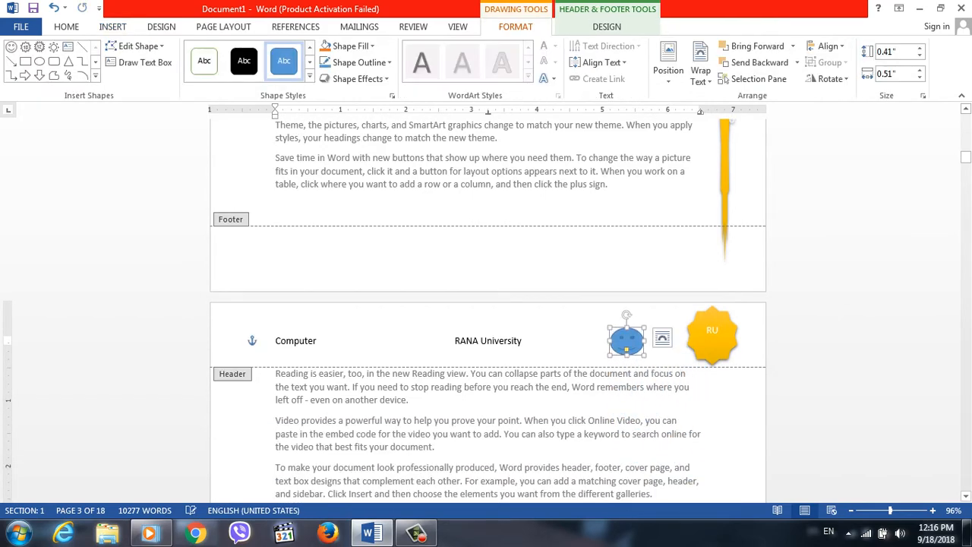
Save the selected smiley face to the Headers gallery as a building block named Logo in the Report category.
left_click(607, 26)
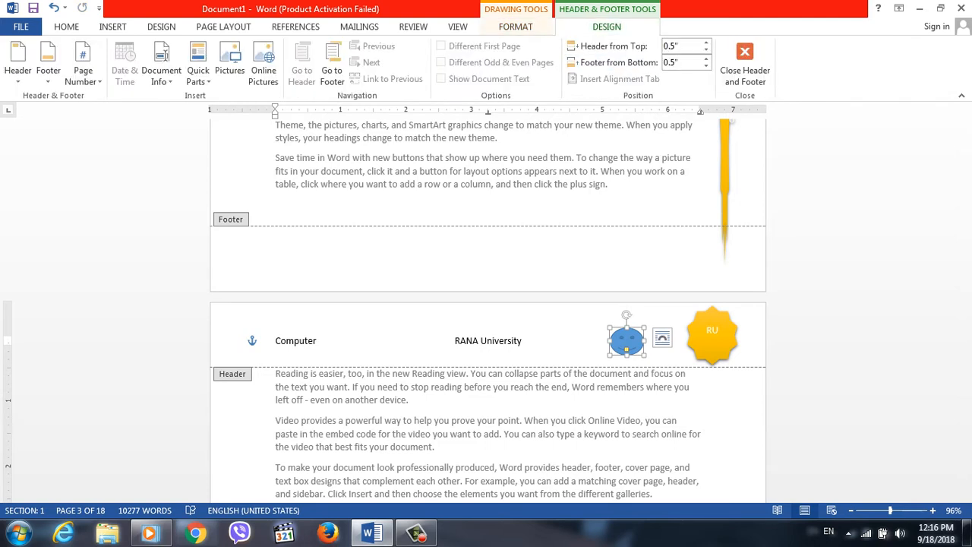
left_click(17, 60)
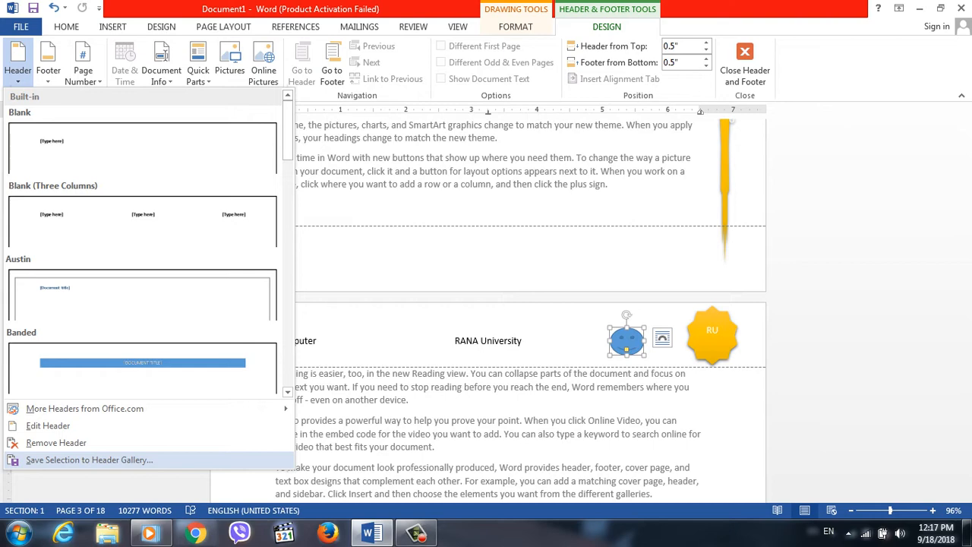
left_click(89, 459)
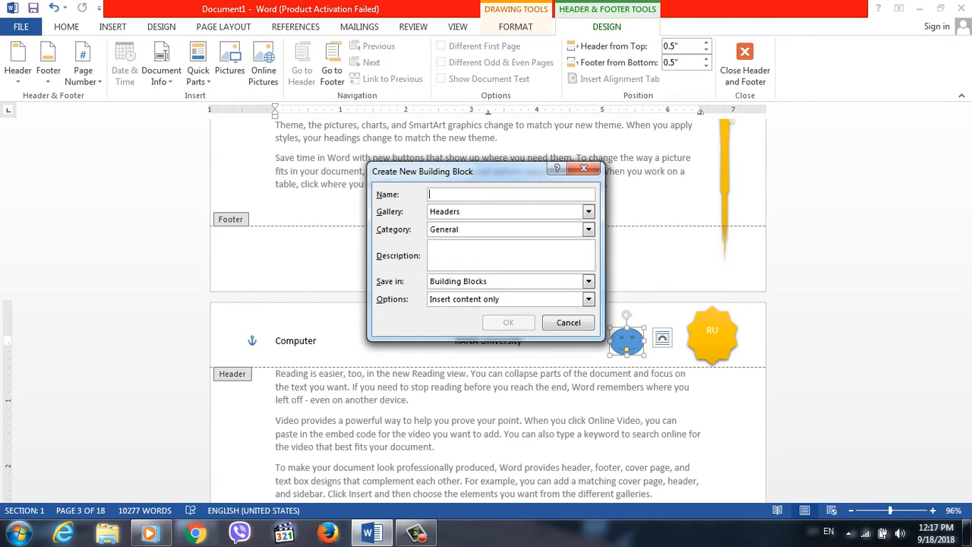
type("Logo")
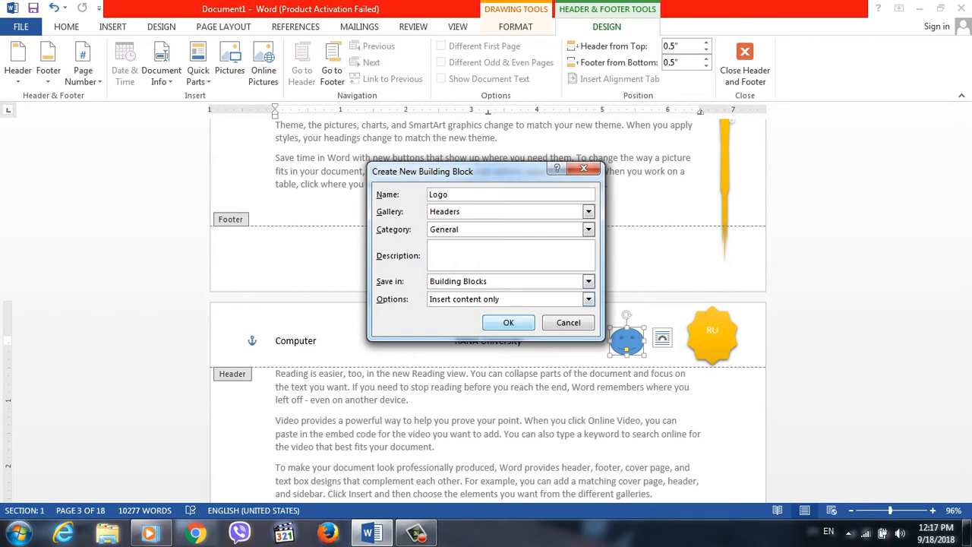
left_click(588, 212)
left_click(456, 270)
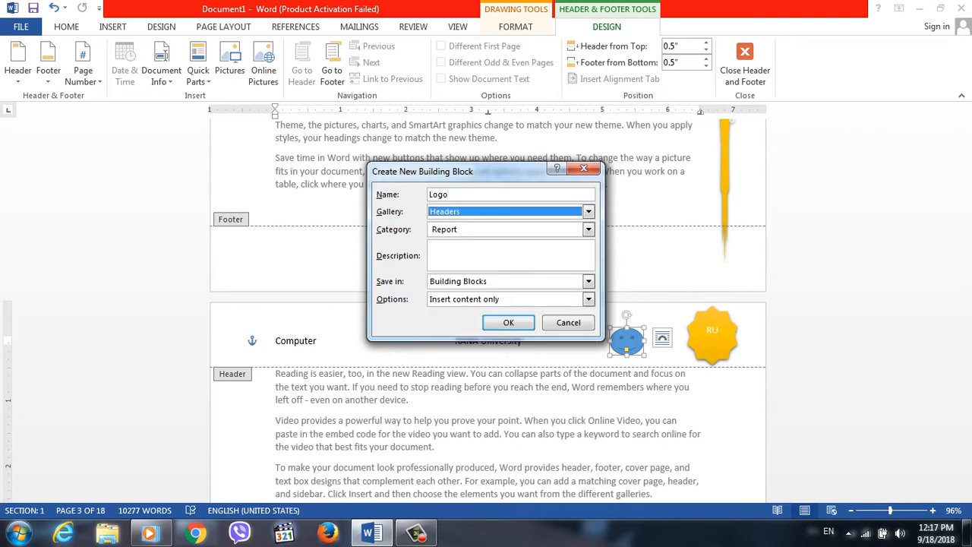
left_click(508, 322)
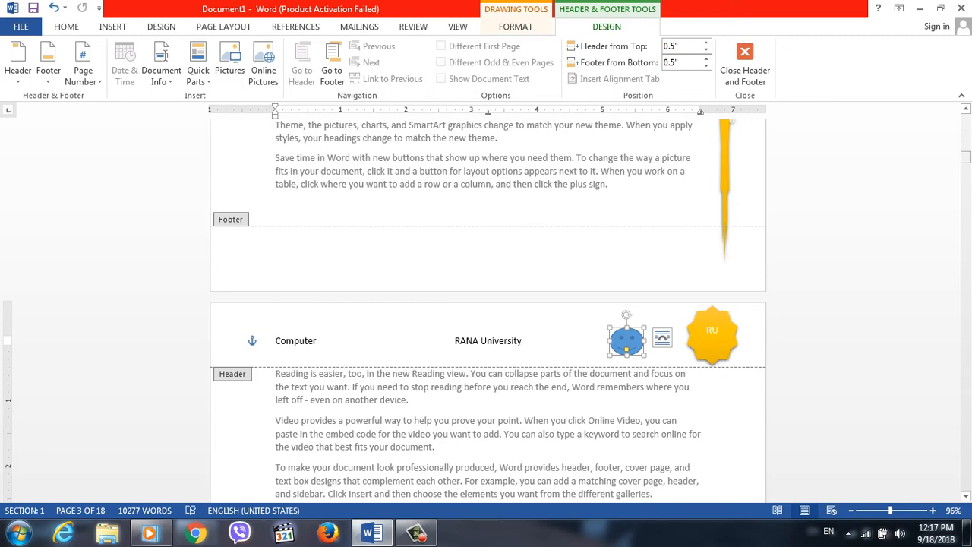
Replace the header on page 1 with the saved Logo header from the Report category.
left_click_drag(965, 158, 965, 112)
left_click(276, 169)
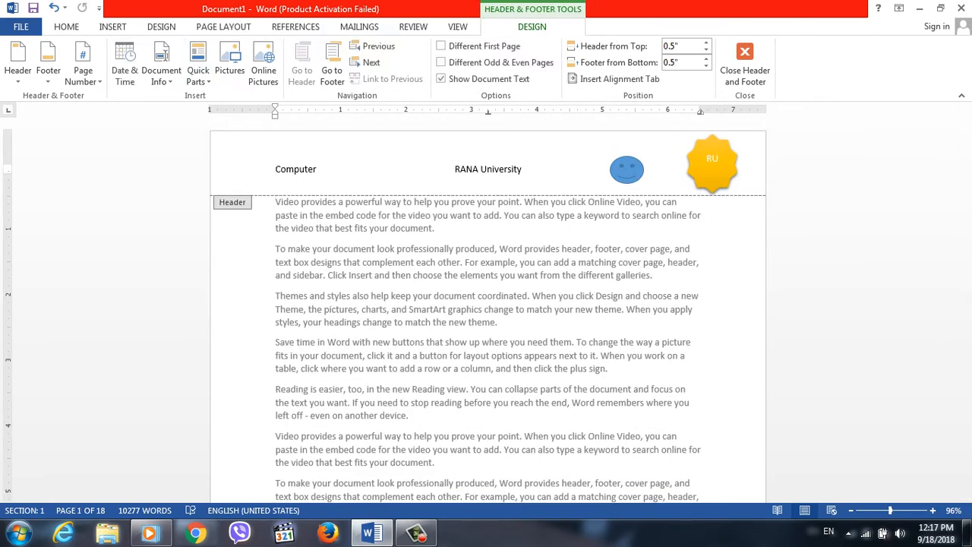
left_click(18, 61)
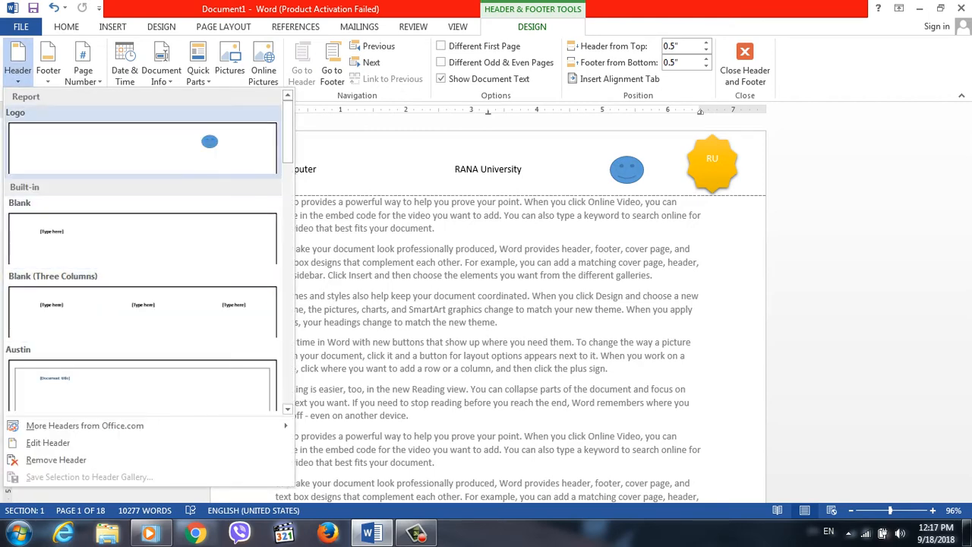
scroll(143, 251, "down", 8)
scroll(143, 250, "up", 4)
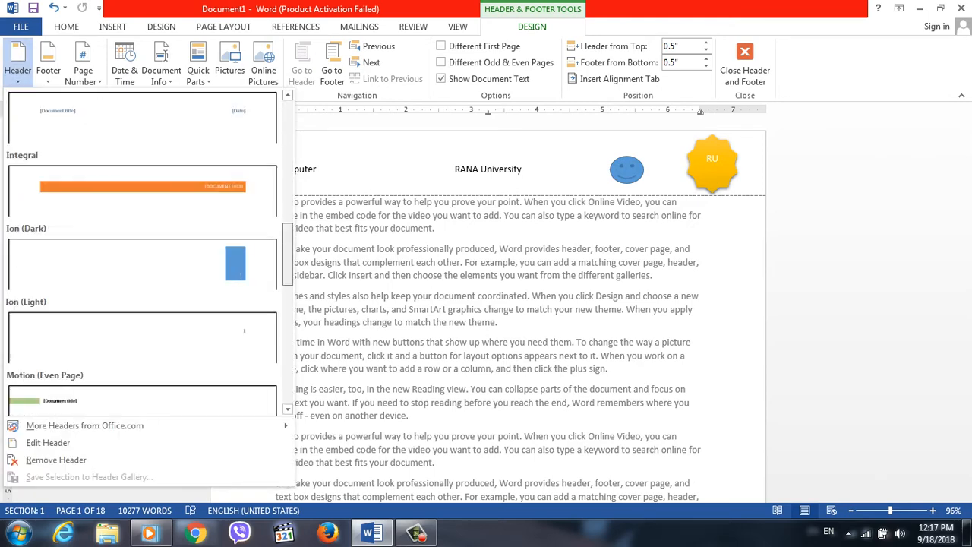
scroll(143, 251, "down", 8)
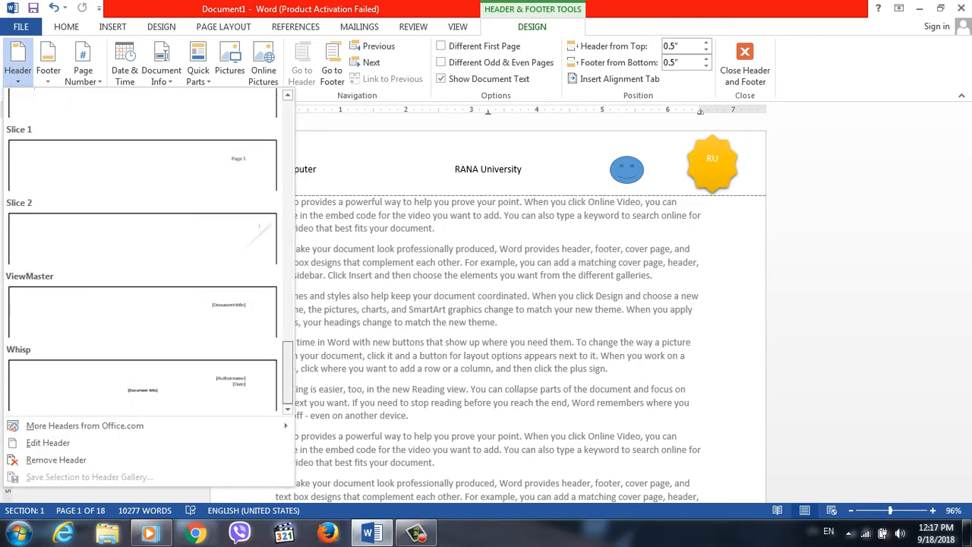
scroll(142, 251, "up", 12)
left_click(143, 148)
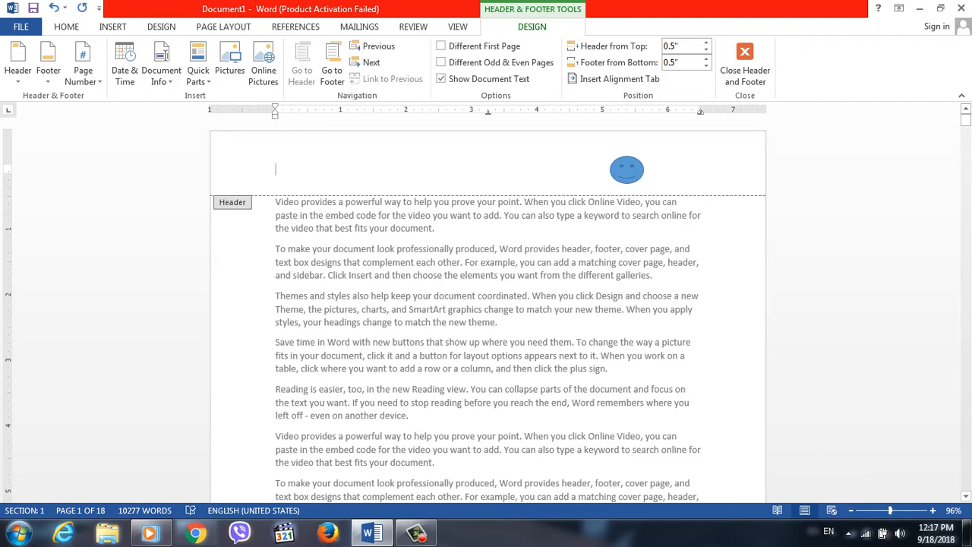
Replace the Logo header with the Insight header from the additional Office.com headers.
left_click(18, 65)
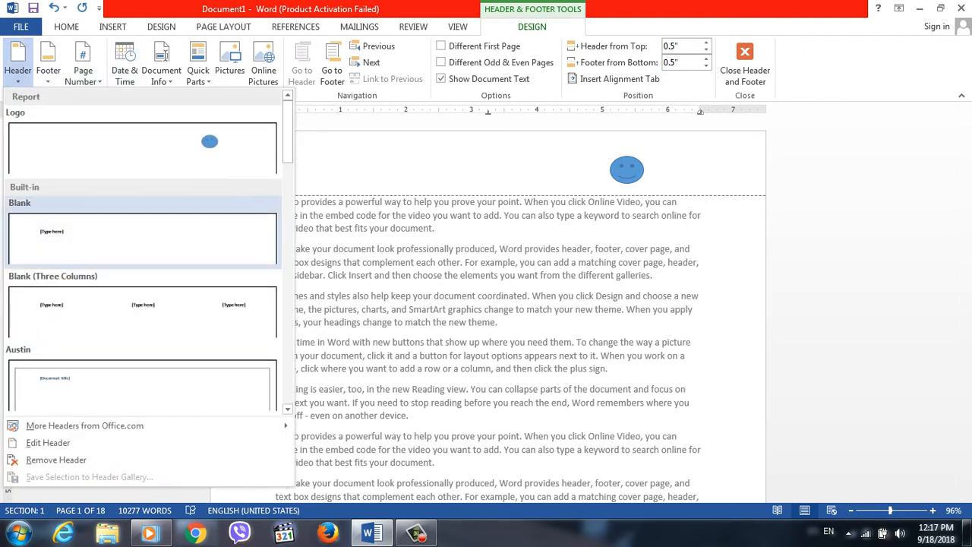
mouse_move(84, 425)
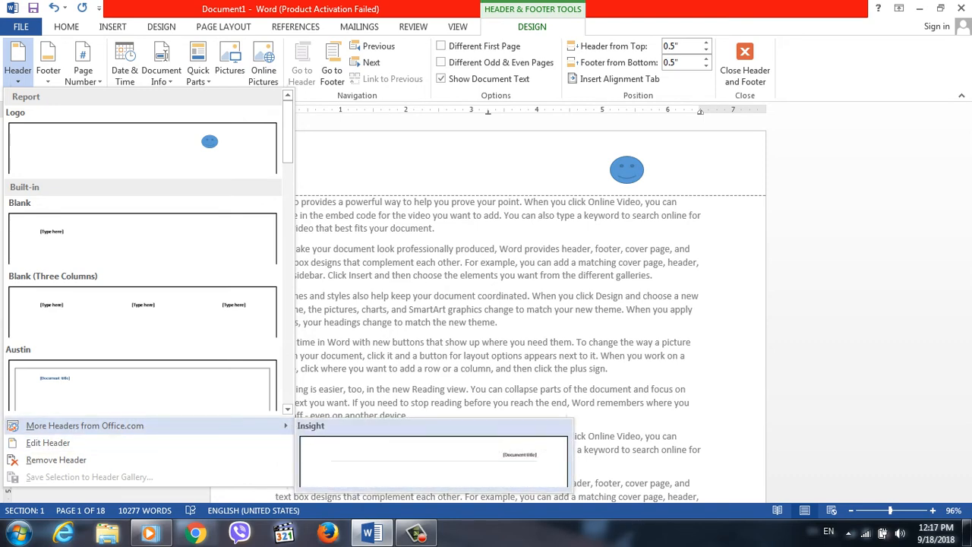
left_click(433, 462)
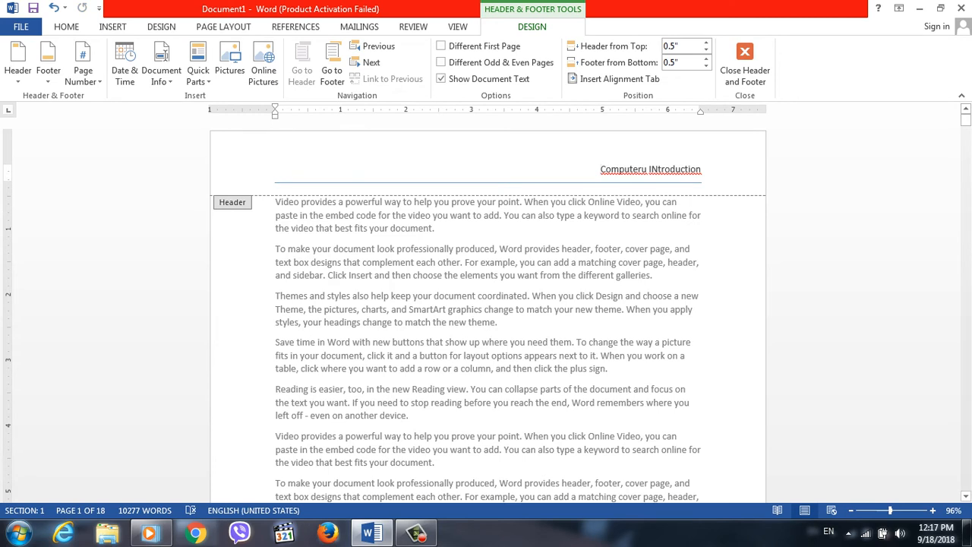
Remove the Insight header from the document and return to the body text.
left_click(18, 61)
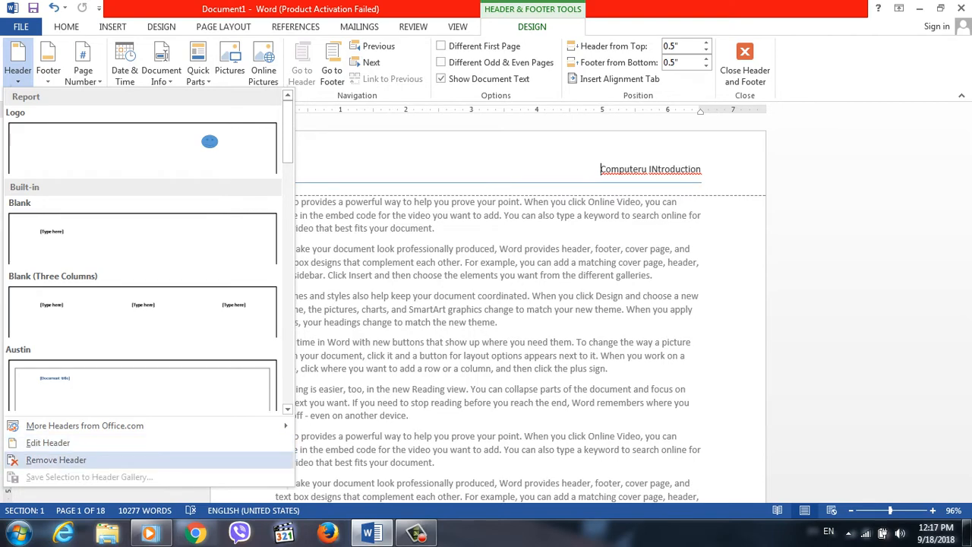
left_click(56, 460)
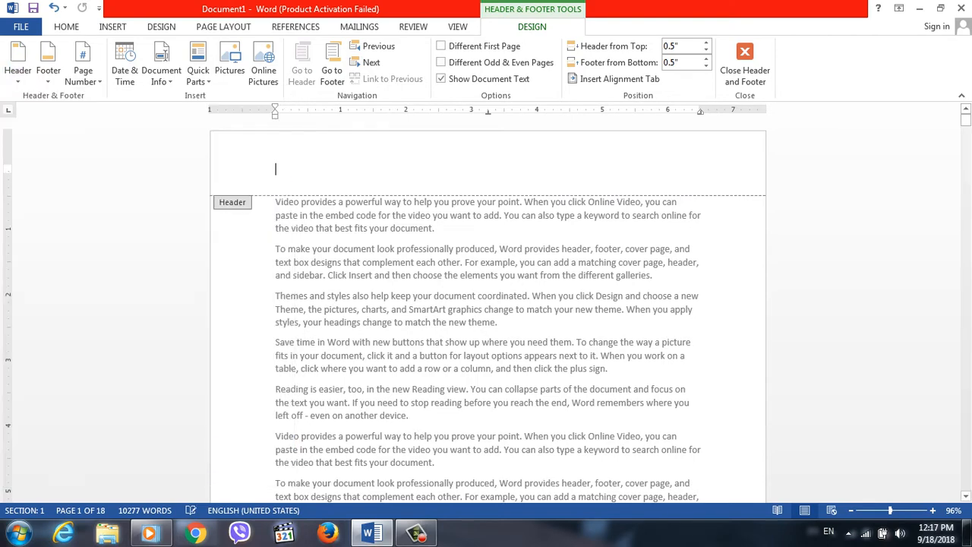
triple_click(401, 262)
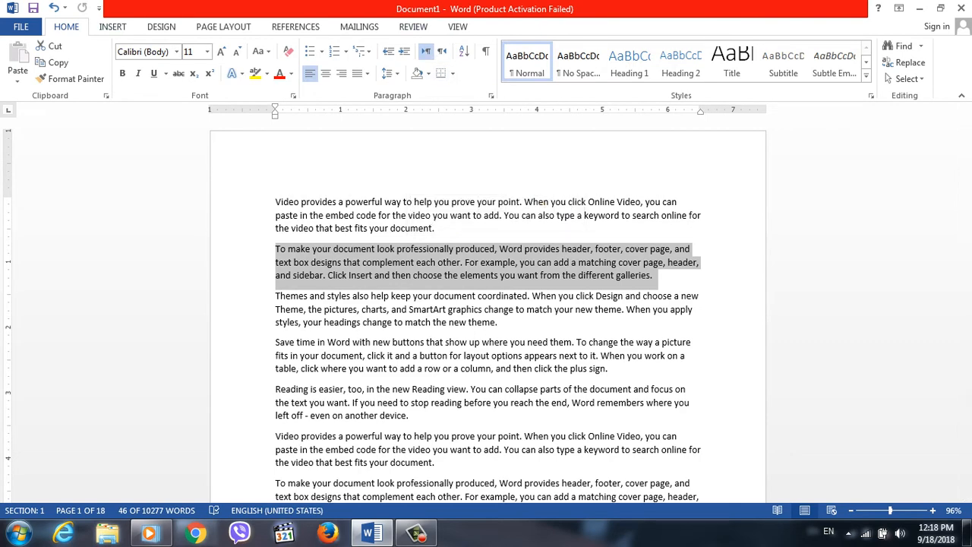
Insert the built-in Blank (Three Columns) header.
left_click(113, 27)
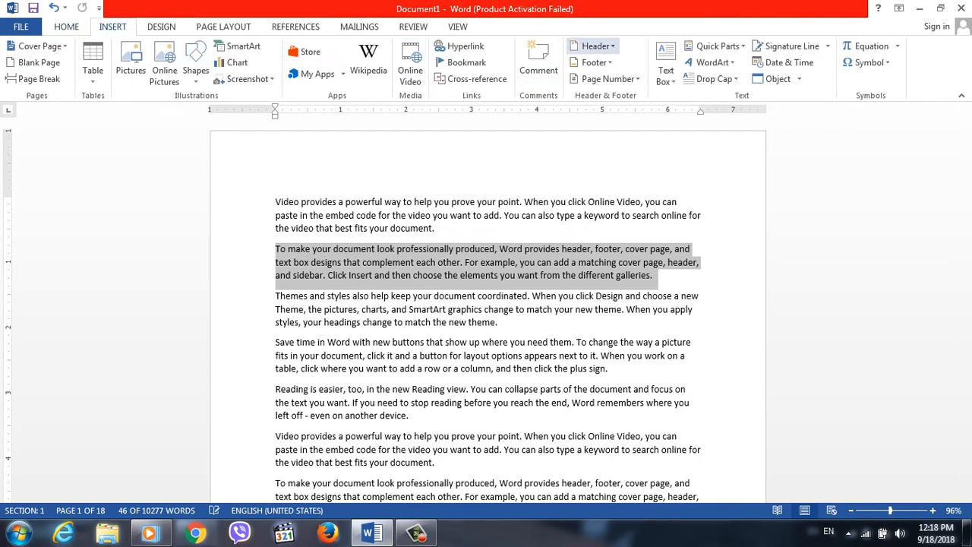
left_click(594, 45)
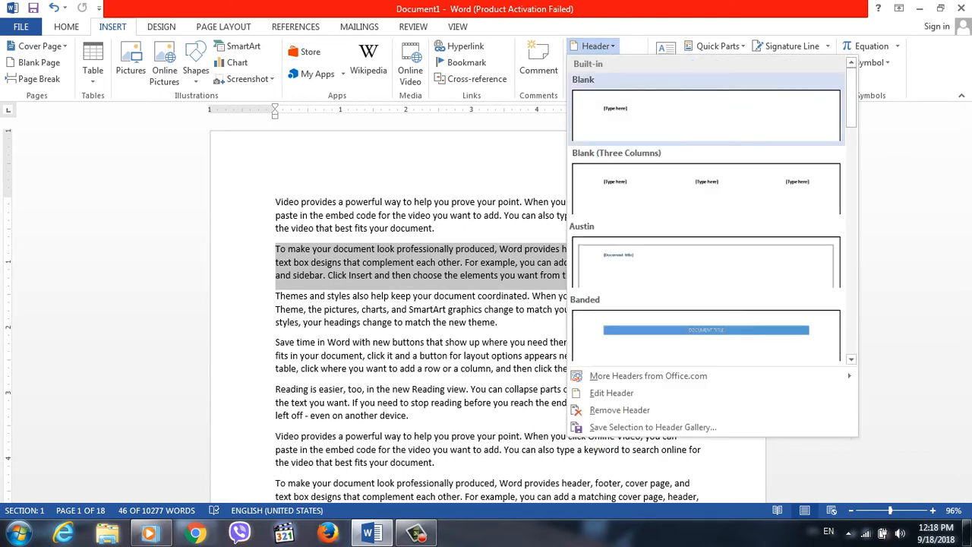
left_click(706, 186)
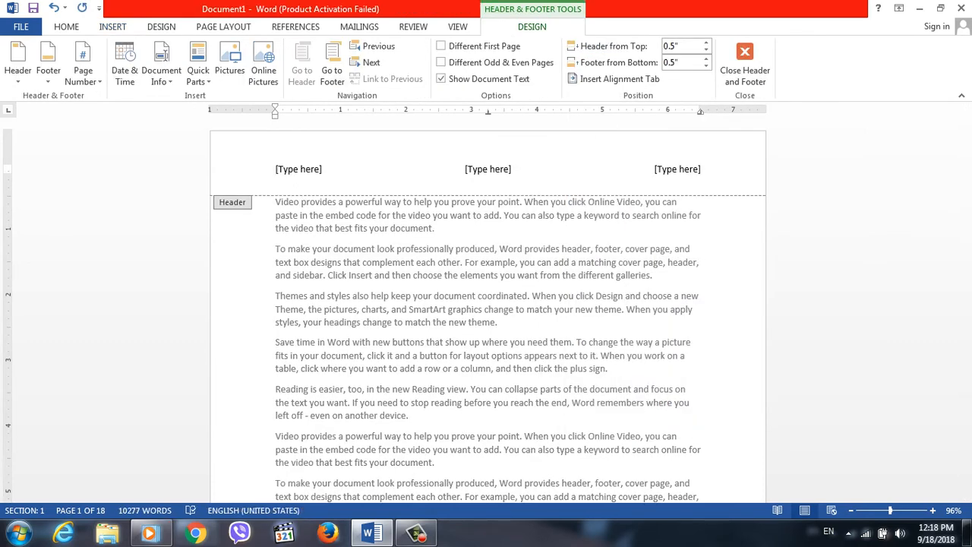
left_click(17, 70)
left_click(18, 70)
Insert the built-in Blank (Three Columns) footer.
left_click(112, 26)
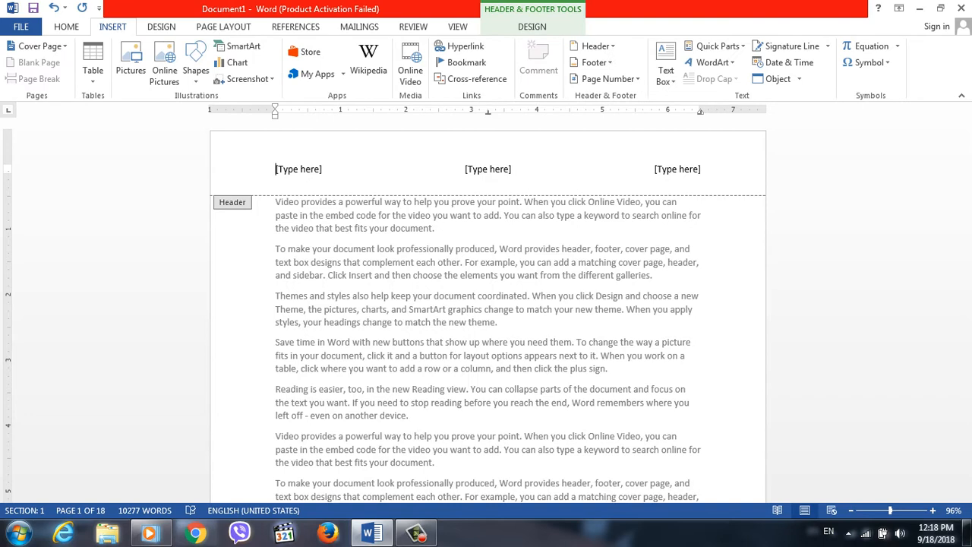
left_click(594, 62)
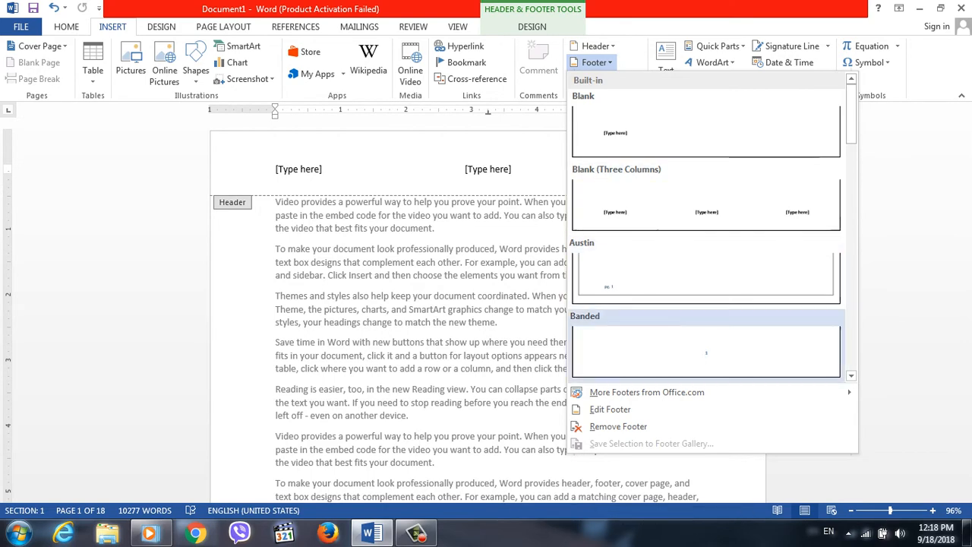
left_click(790, 205)
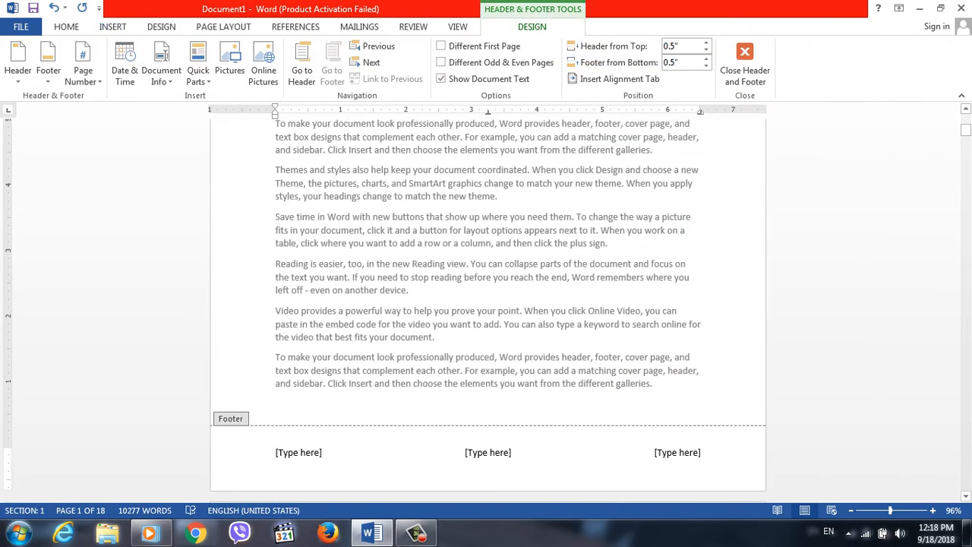
Replace the footer's left placeholder with "Pro: By" followed by the author's name.
left_click(299, 453)
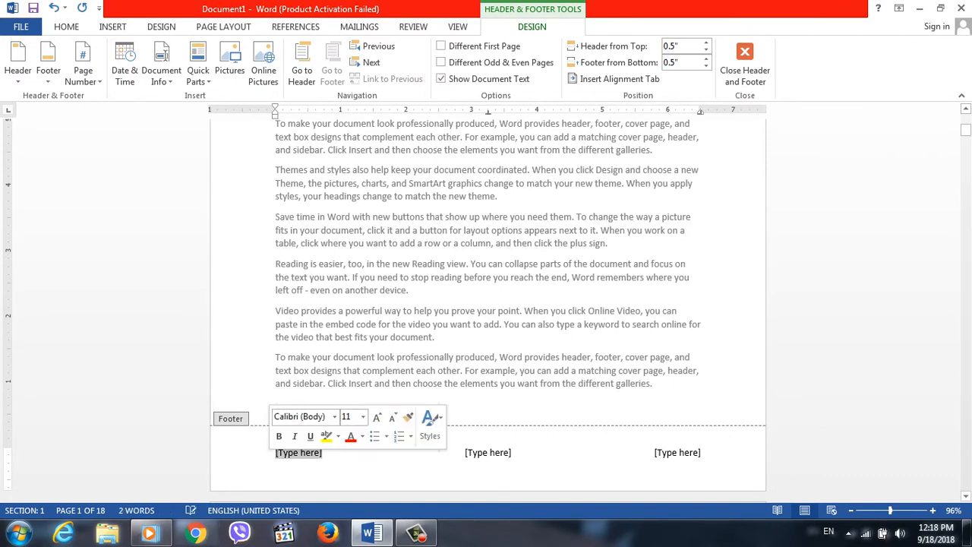
type("Cr")
key("BackSpace")
key("BackSpace")
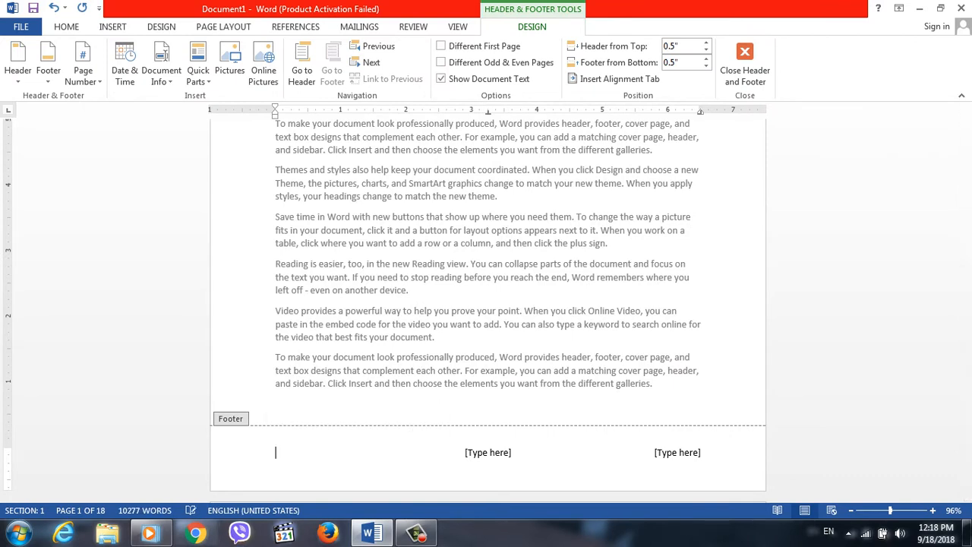
Enter 2018 in the footer's centre placeholder and a phone number in its right placeholder, and return to the body text.
left_click(488, 452)
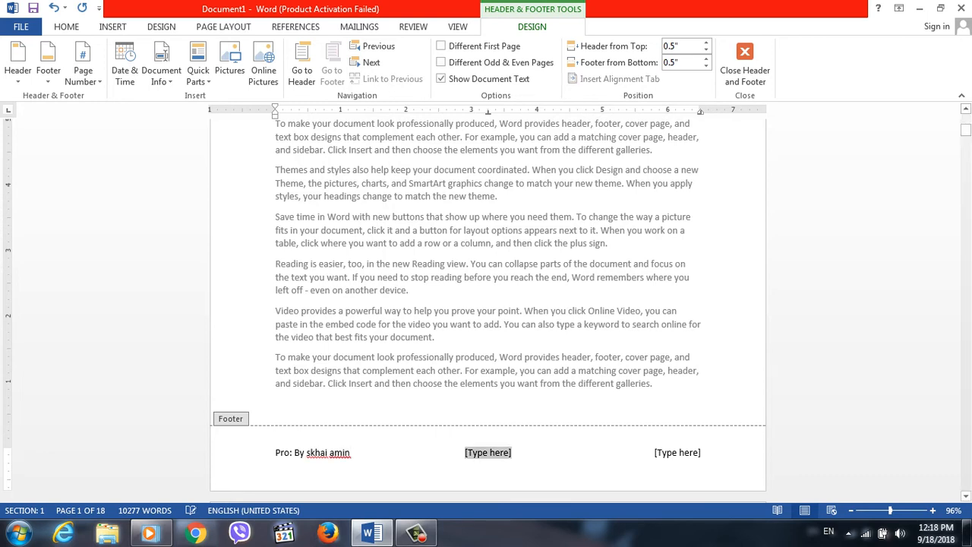
type("2018")
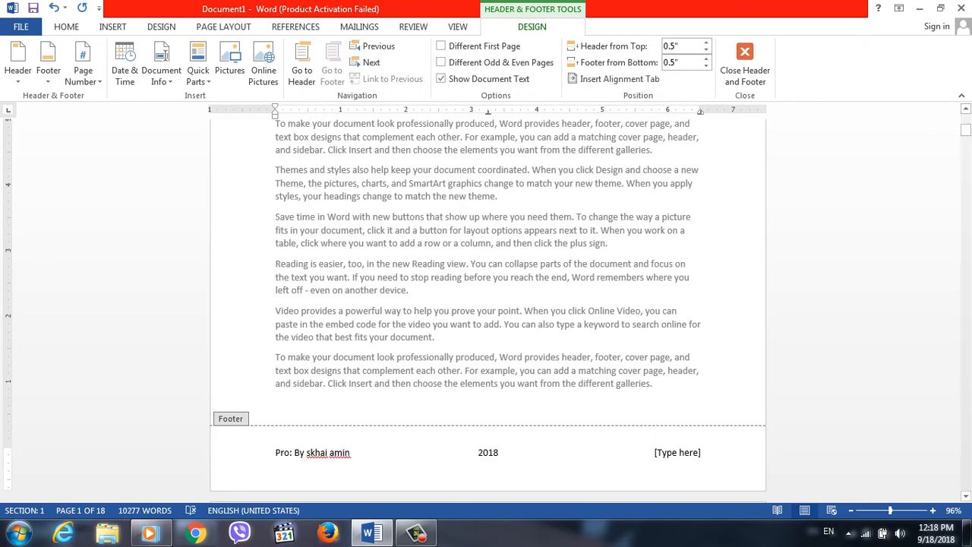
left_click(678, 453)
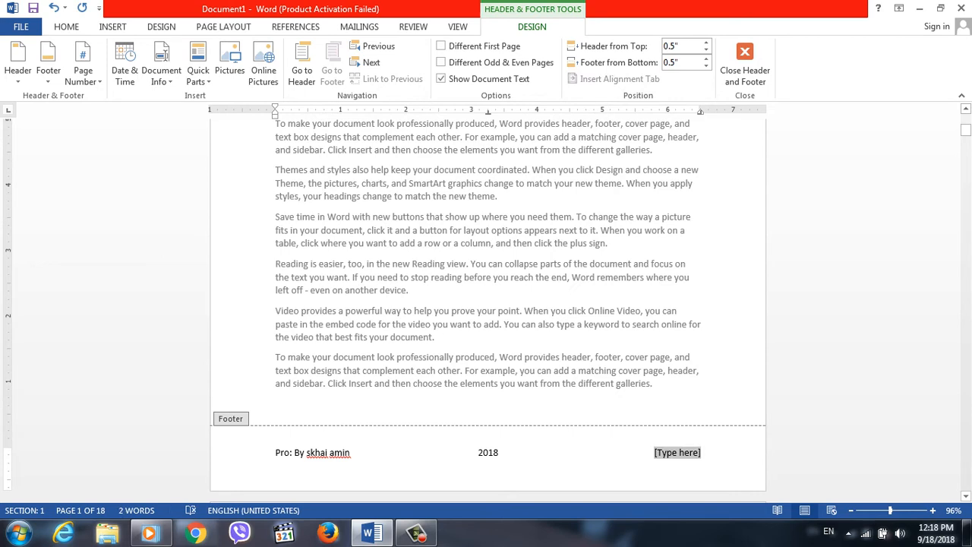
type("note")
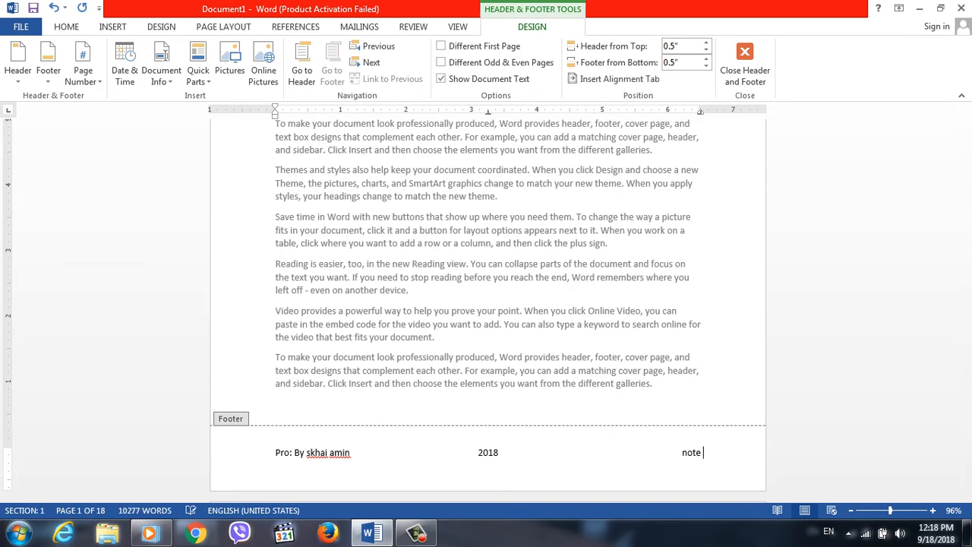
key("BackSpace")
key("BackSpace")
key("BackSpace")
triple_click(619, 323)
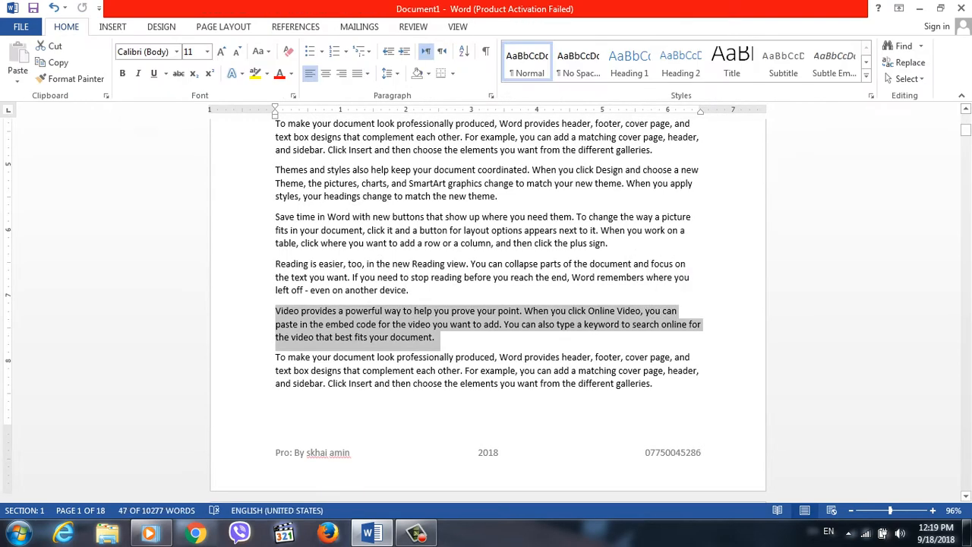
left_click_drag(966, 130, 967, 197)
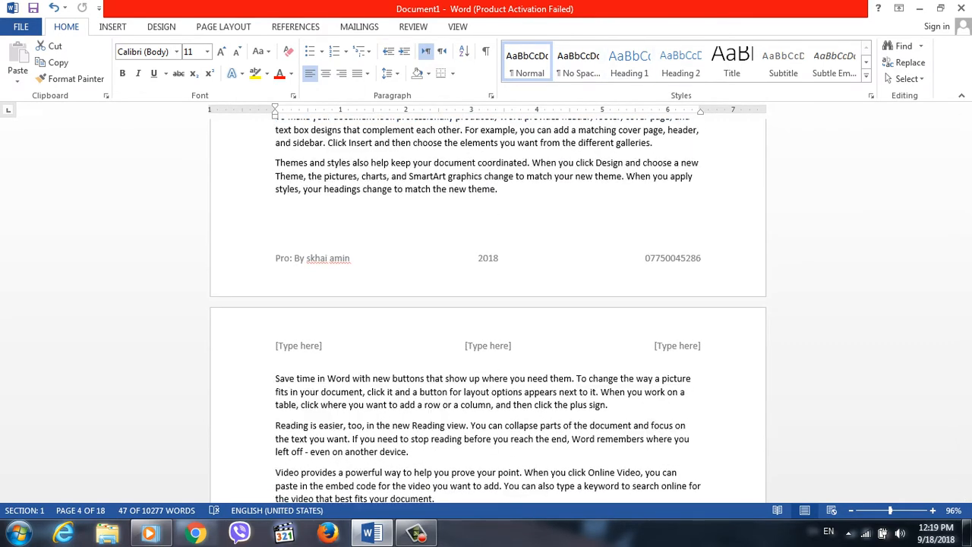
Insert the Plain Number 2 page number at the top of the page.
left_click(113, 27)
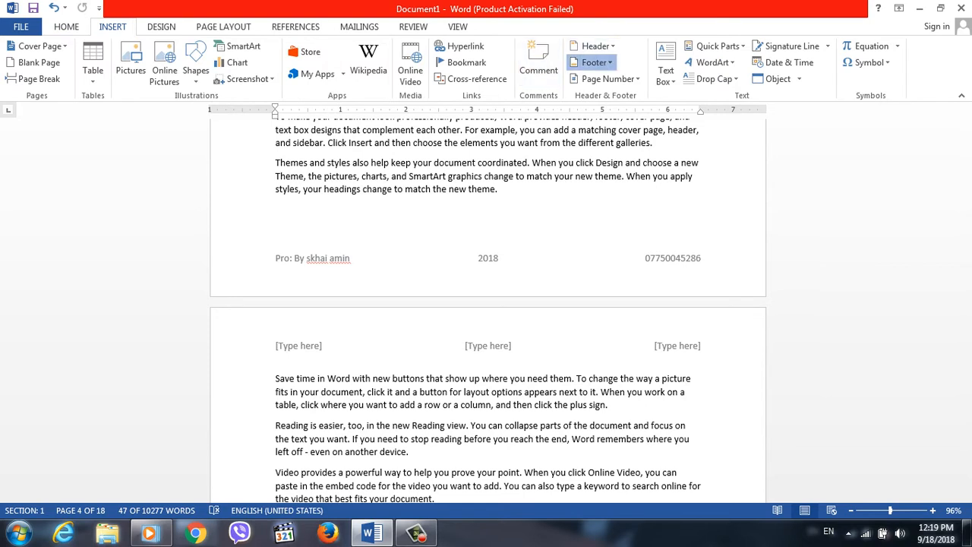
left_click(594, 62)
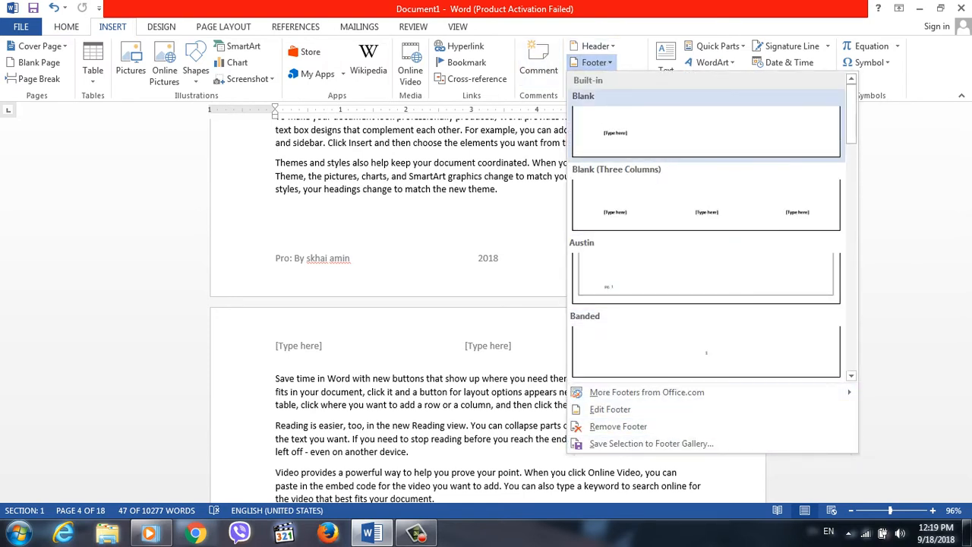
left_click(594, 63)
left_click(608, 79)
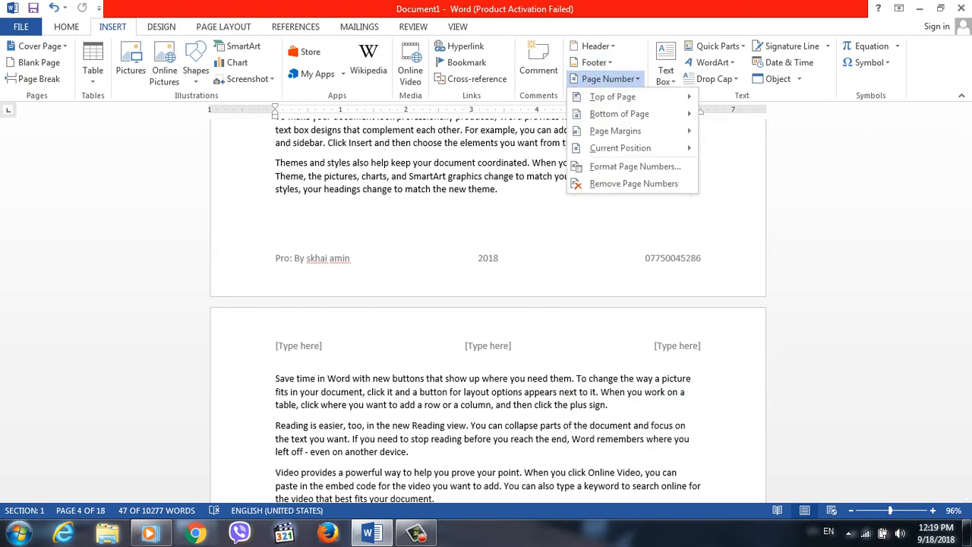
mouse_move(612, 97)
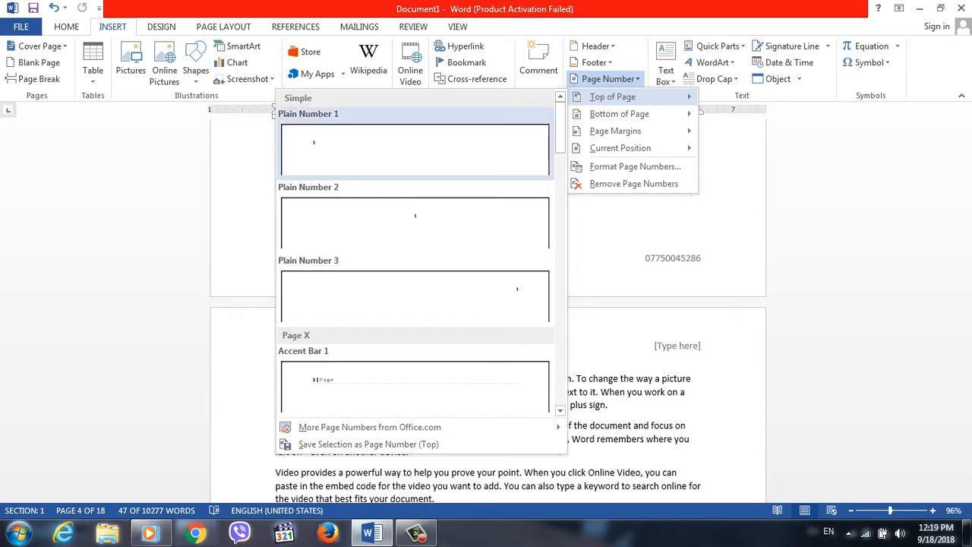
left_click(415, 149)
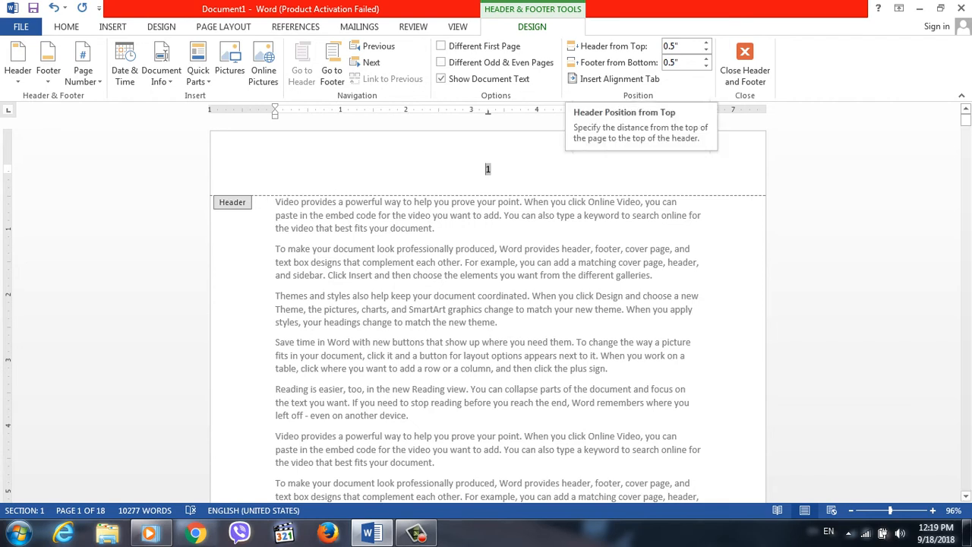
Replace the top-of-page number with the Circle design from the With Shapes group and return to the body text.
left_click(83, 63)
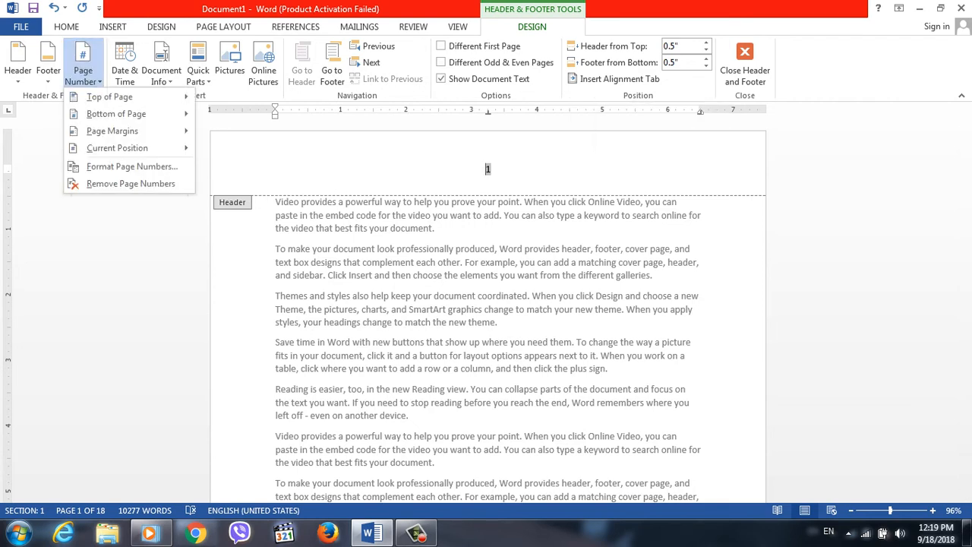
mouse_move(109, 97)
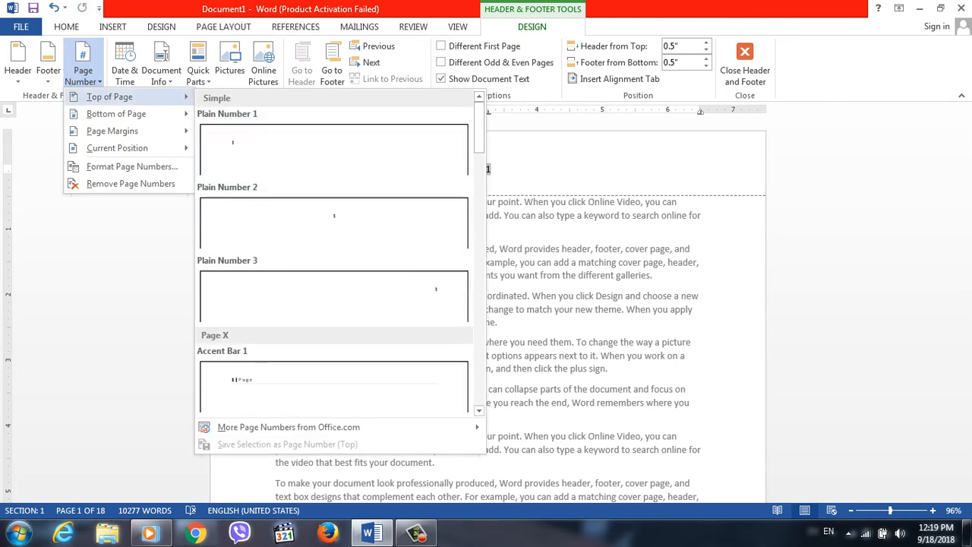
scroll(334, 266, "down", 6)
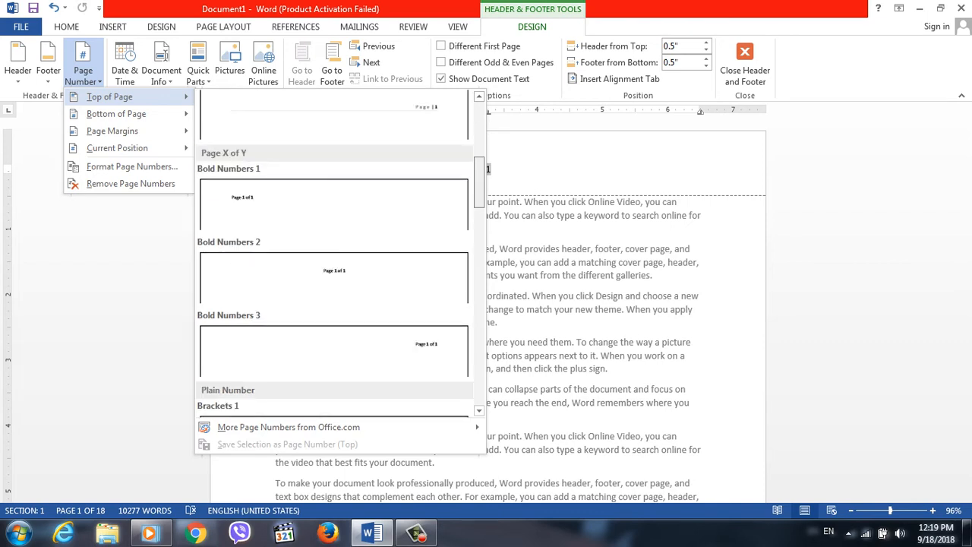
scroll(334, 254, "down", 5)
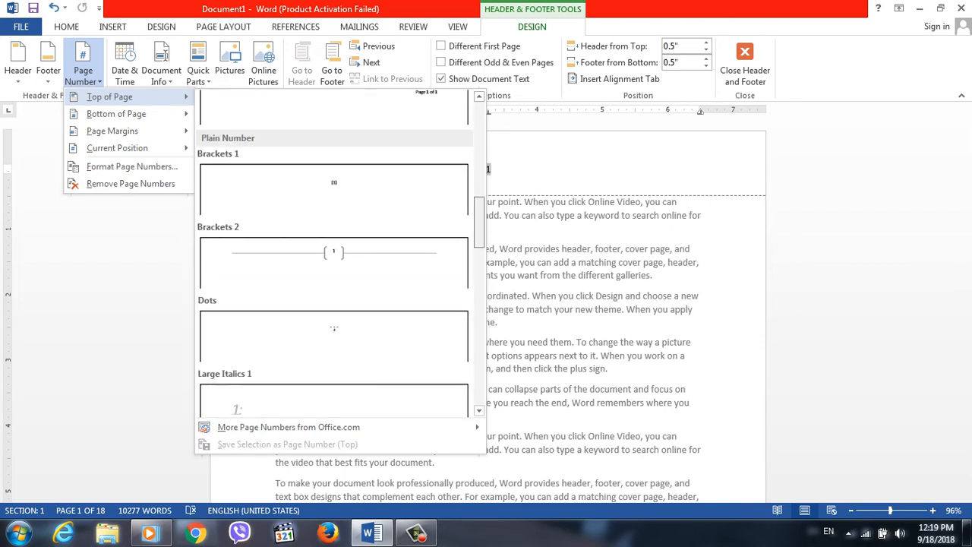
scroll(335, 255, "down", 8)
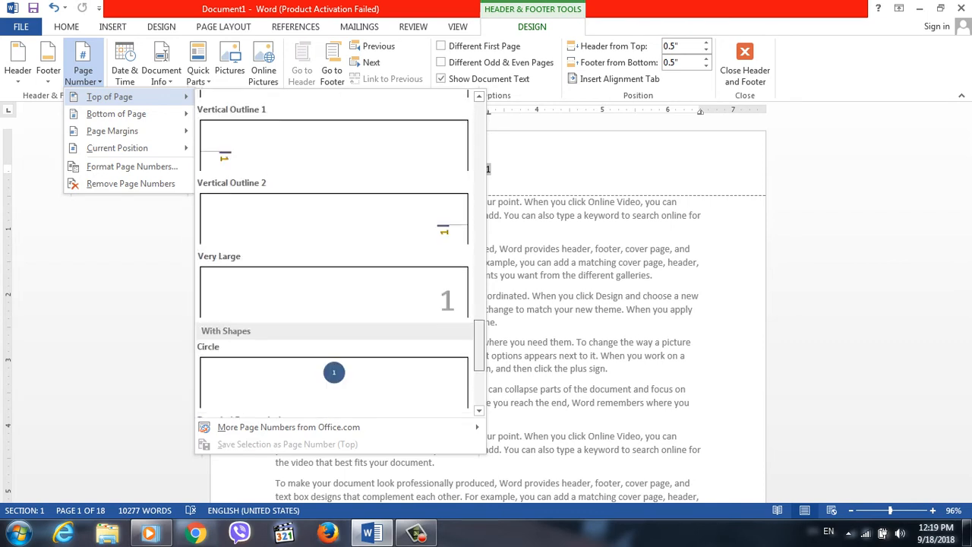
scroll(334, 254, "down", 4)
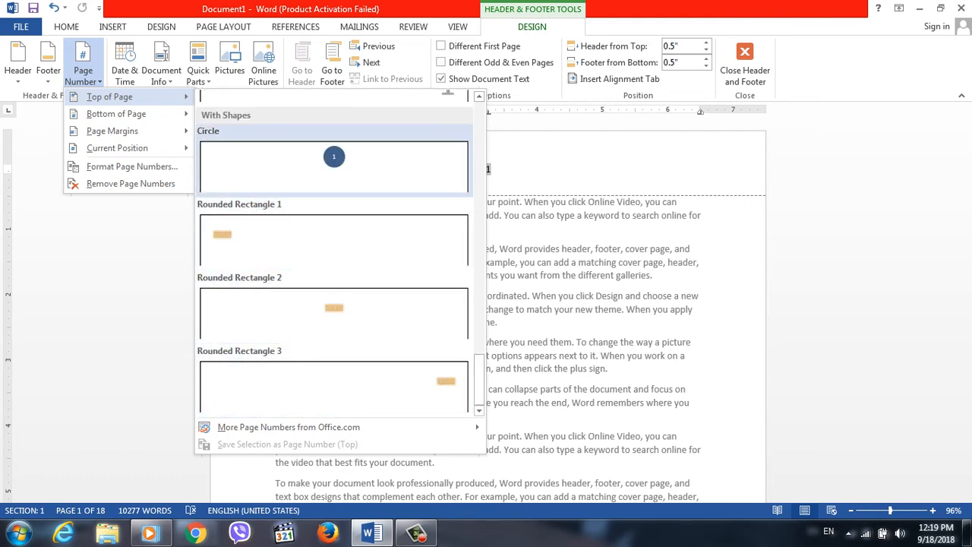
left_click(334, 163)
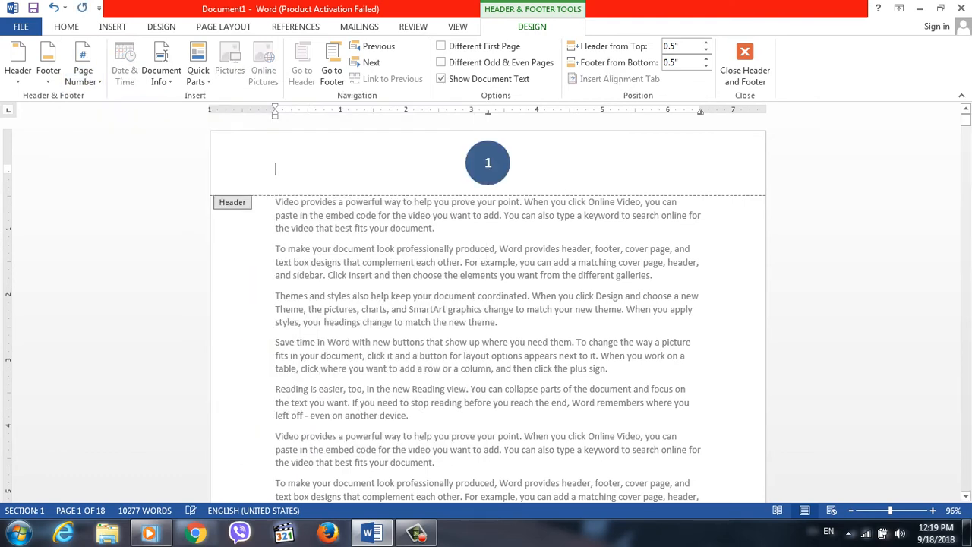
triple_click(487, 310)
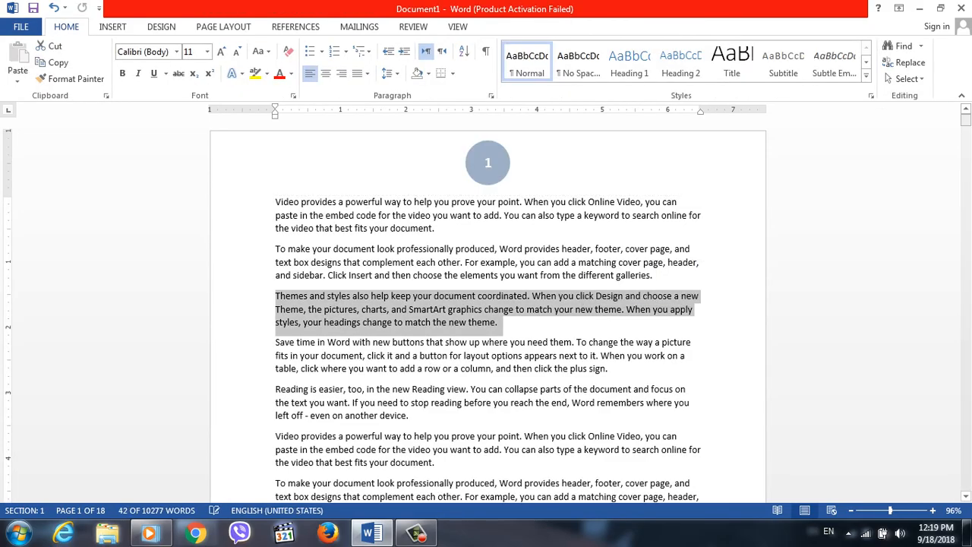
mouse_move(966, 120)
left_mouse_down()
mouse_move(966, 176)
mouse_move(967, 119)
left_mouse_up()
left_click(397, 202)
Reopen the header and insert the Plain Number 1 page number at the bottom of the page.
double_click(496, 166)
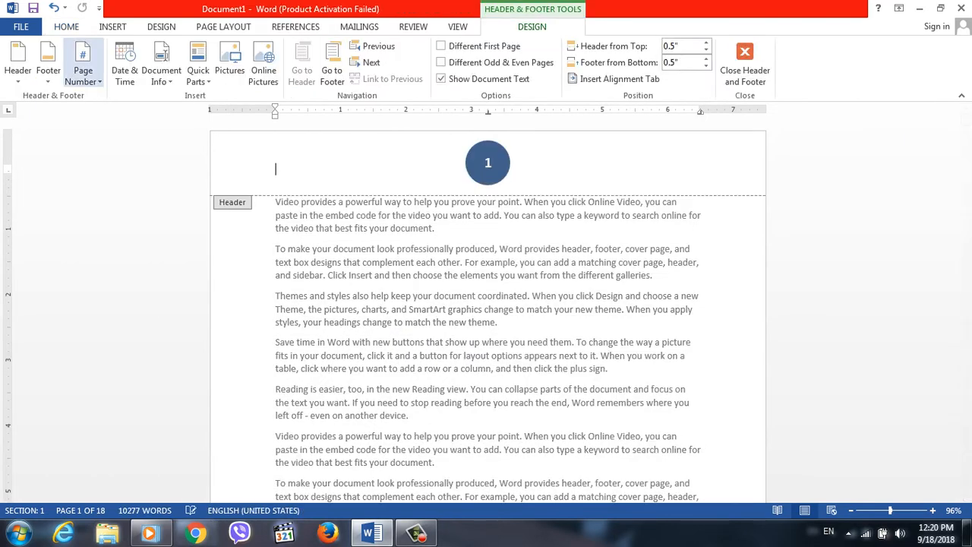
left_click(84, 65)
mouse_move(116, 113)
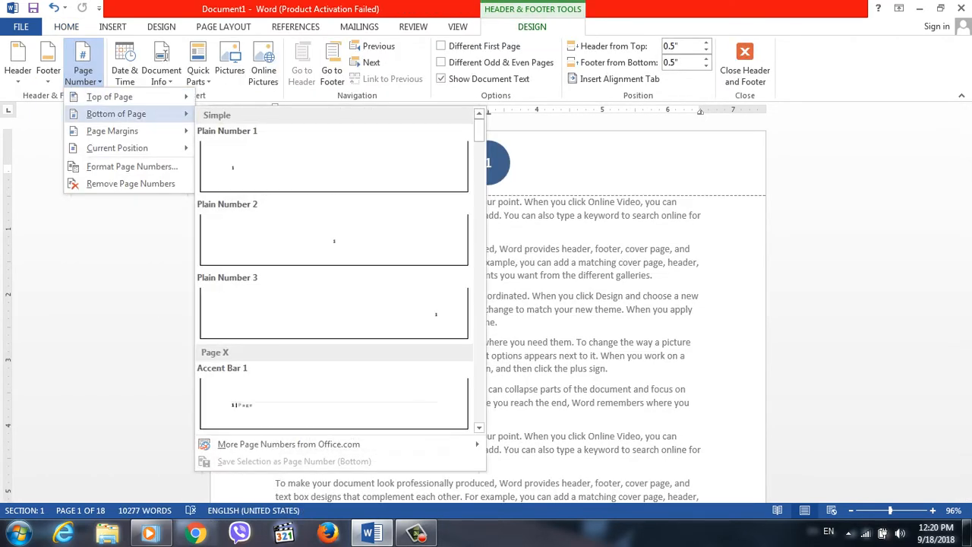
left_click(334, 166)
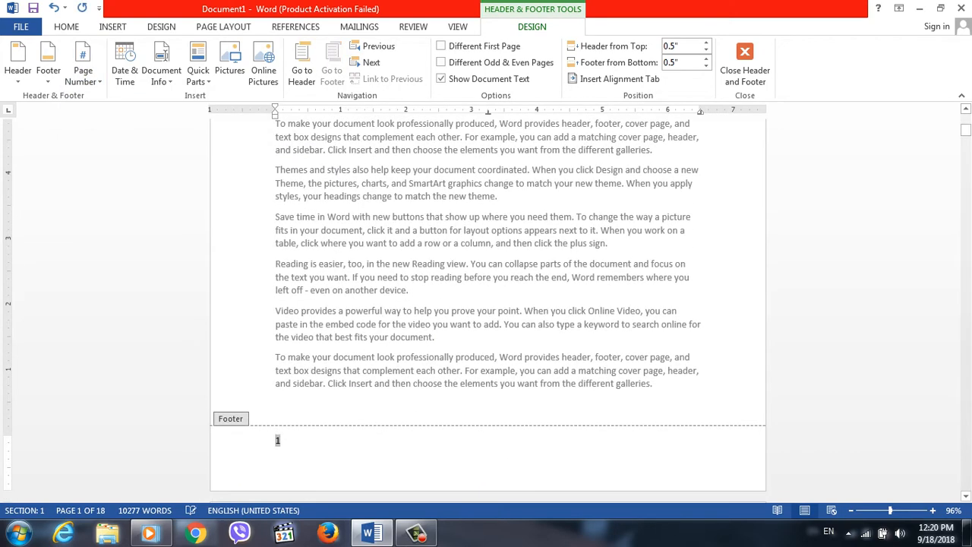
left_click_drag(966, 129, 966, 153)
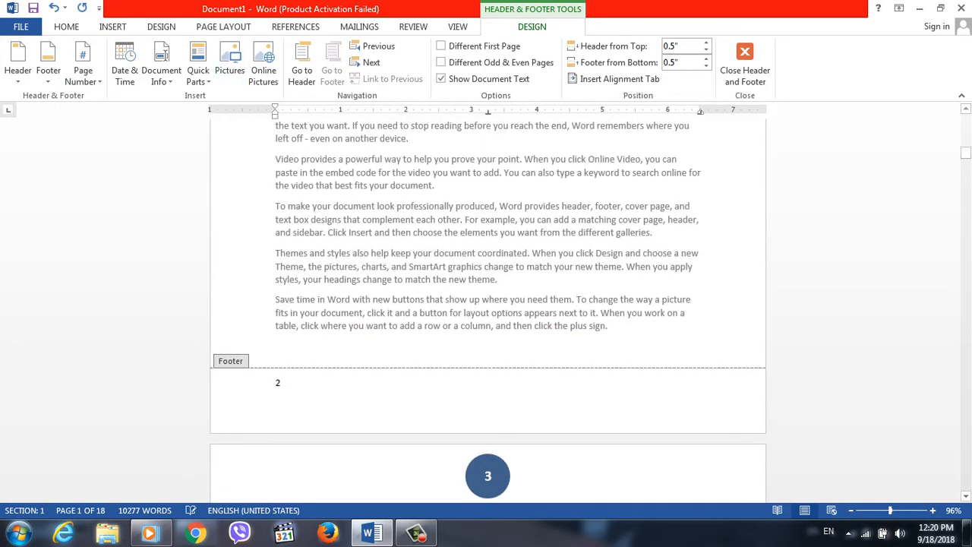
Add the Accent Bar, Left page number in the page margins.
left_click(84, 68)
mouse_move(116, 148)
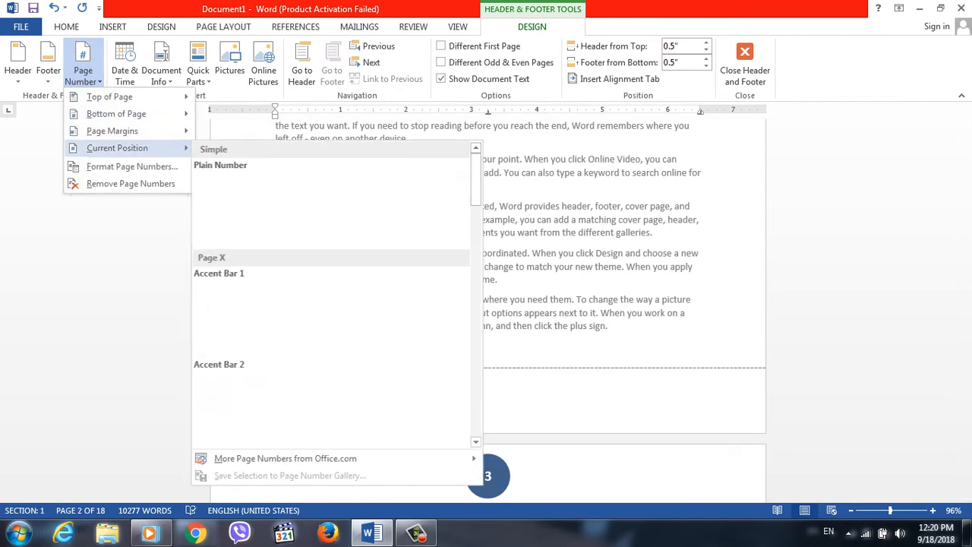
mouse_move(114, 130)
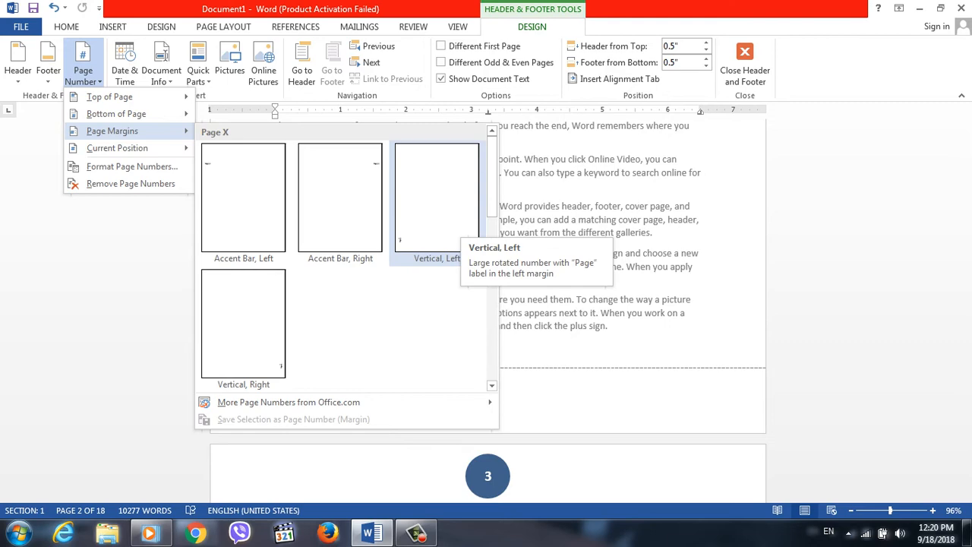
left_click(243, 197)
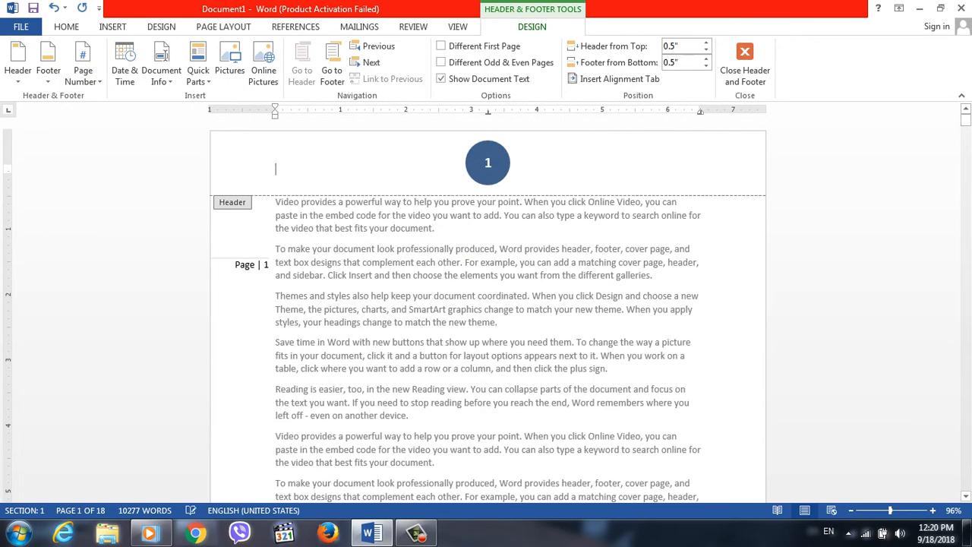
Try the In Line with Text, Square, Tight and Through layout options on the margin page number box.
left_click(263, 265)
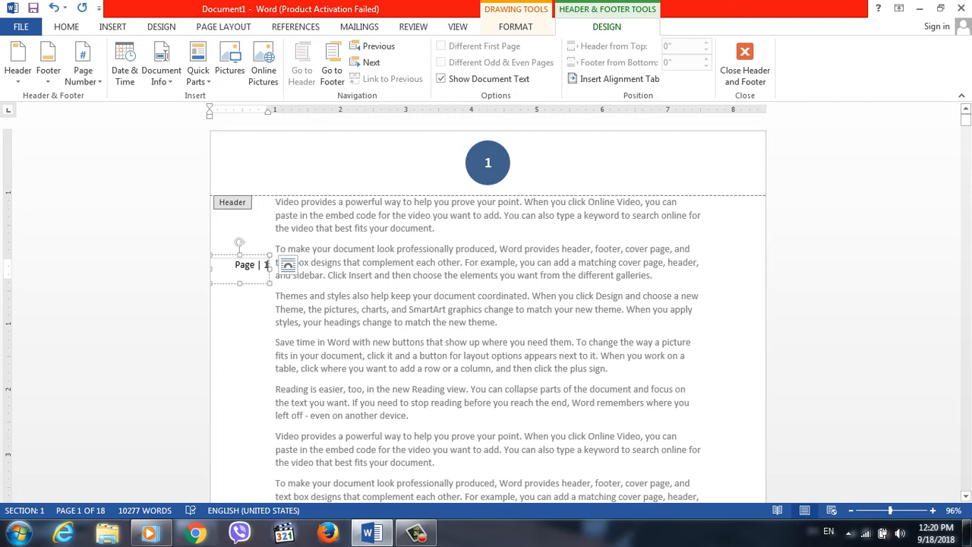
left_click(288, 265)
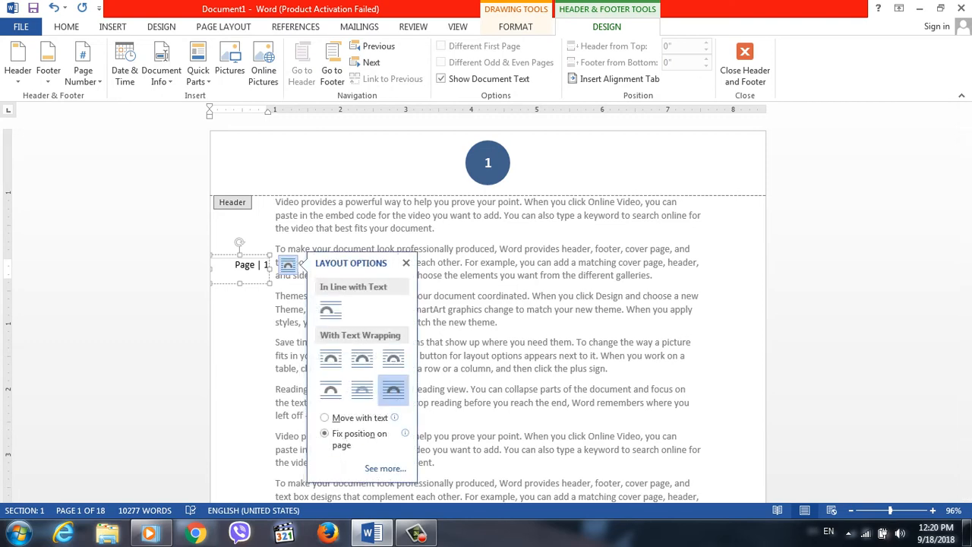
left_click(331, 310)
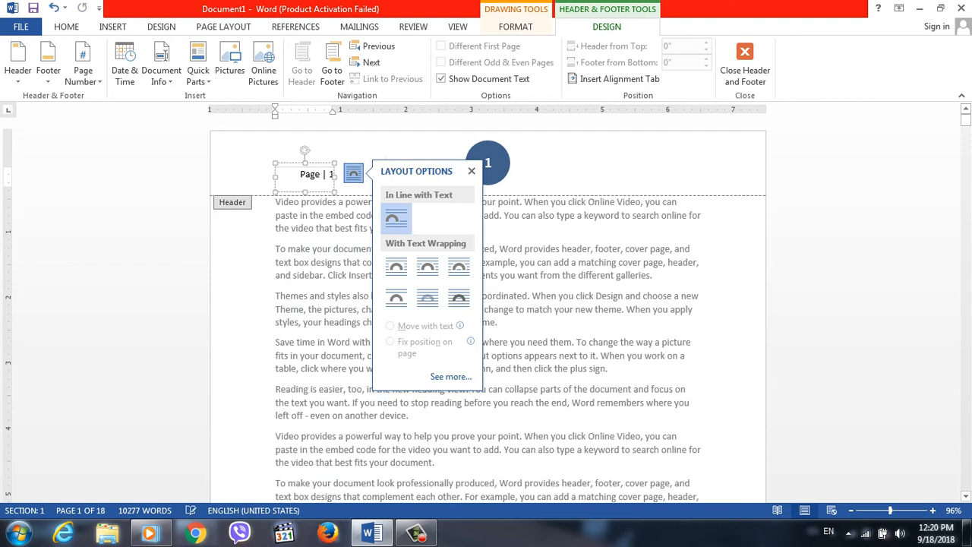
left_click(395, 265)
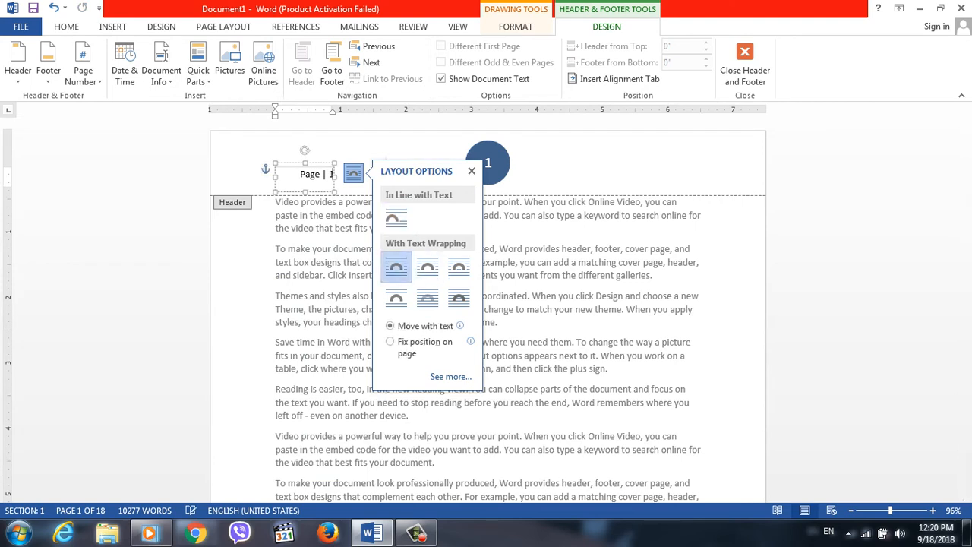
left_click(427, 268)
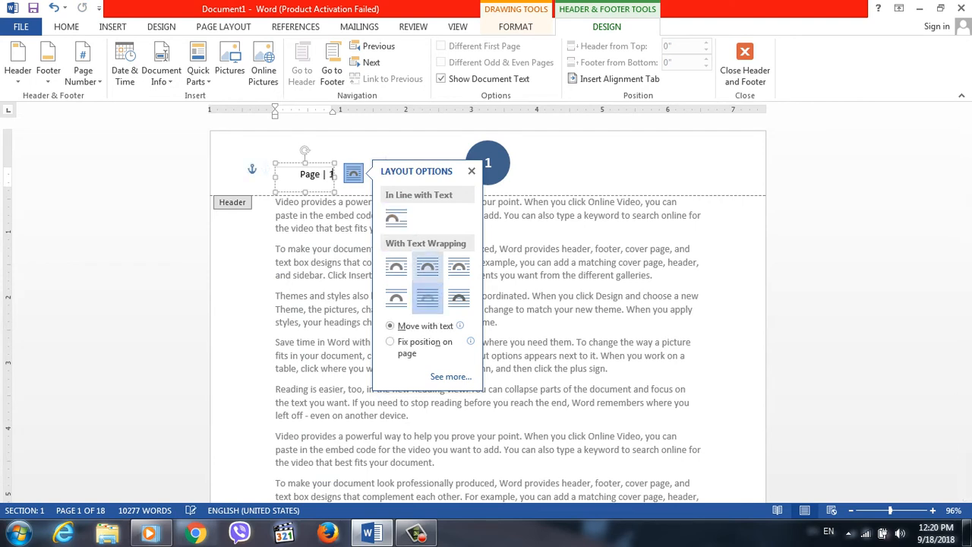
left_click(459, 267)
Undo the layout changes to the margin page number box.
left_click(248, 165)
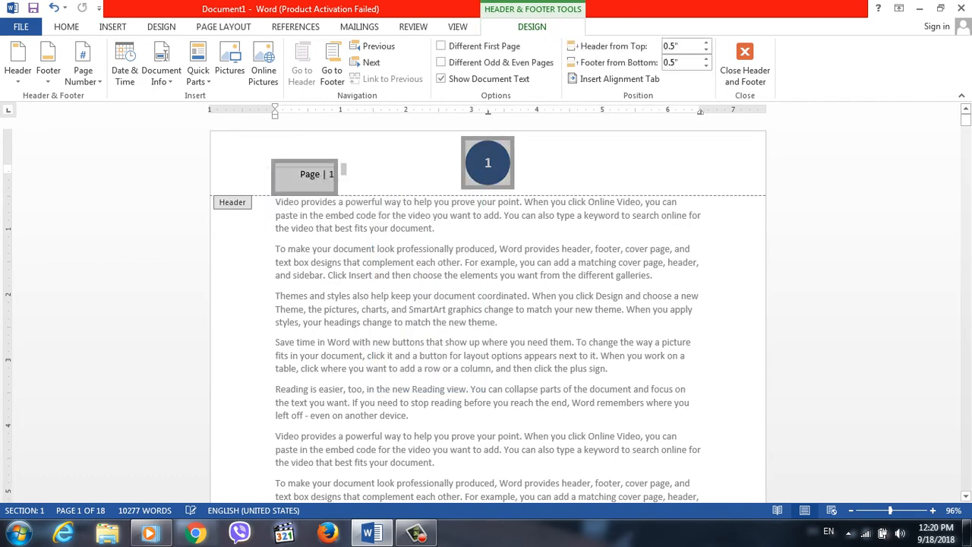
key("ctrl+z")
key("ctrl+z")
key("ctrl+z")
key("ctrl+z")
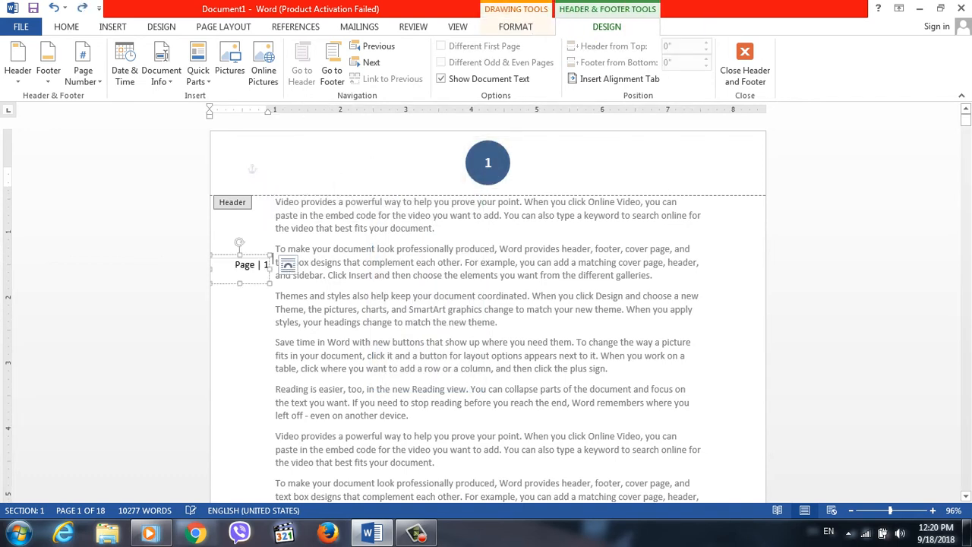
left_click(252, 169)
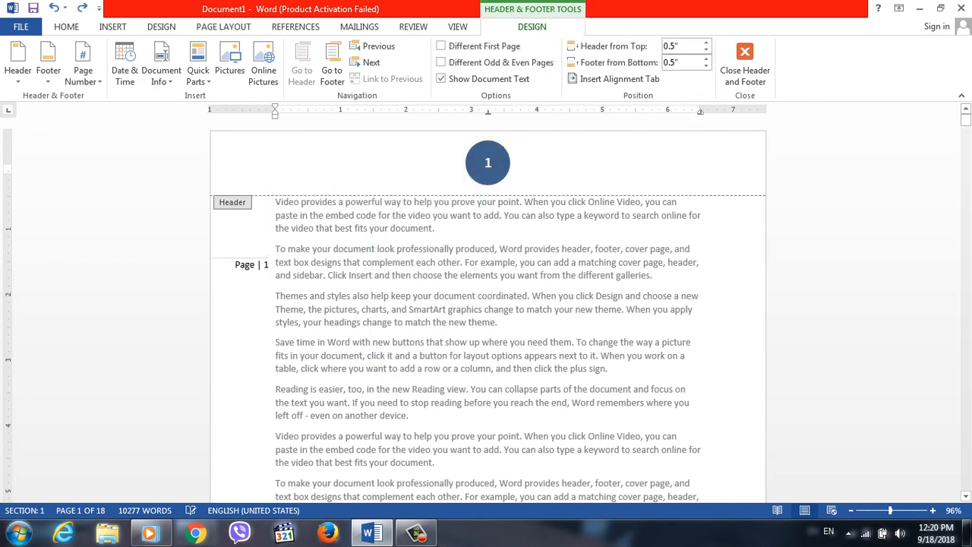
Move the margin page number box straight down beside the first page's sixth paragraph and return to the body text.
left_click(252, 265)
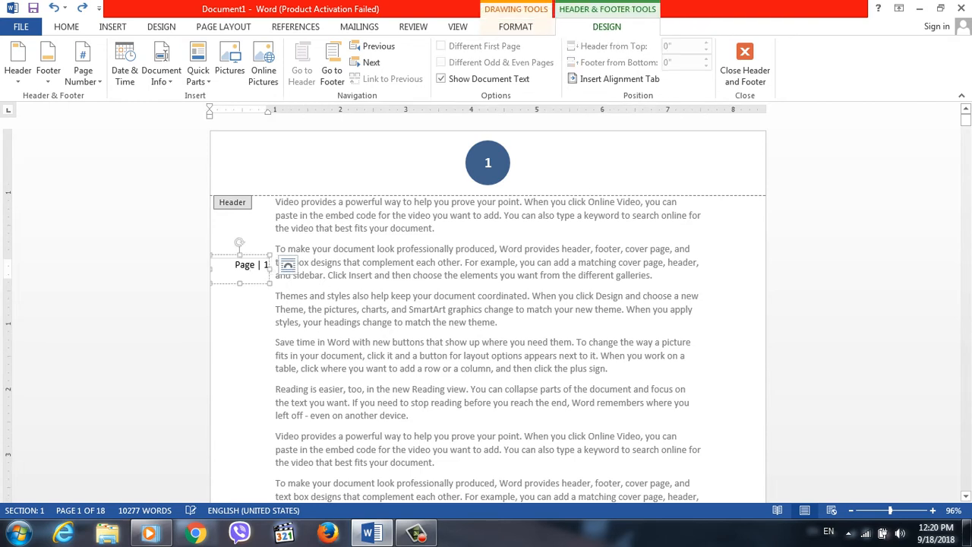
left_click(244, 265)
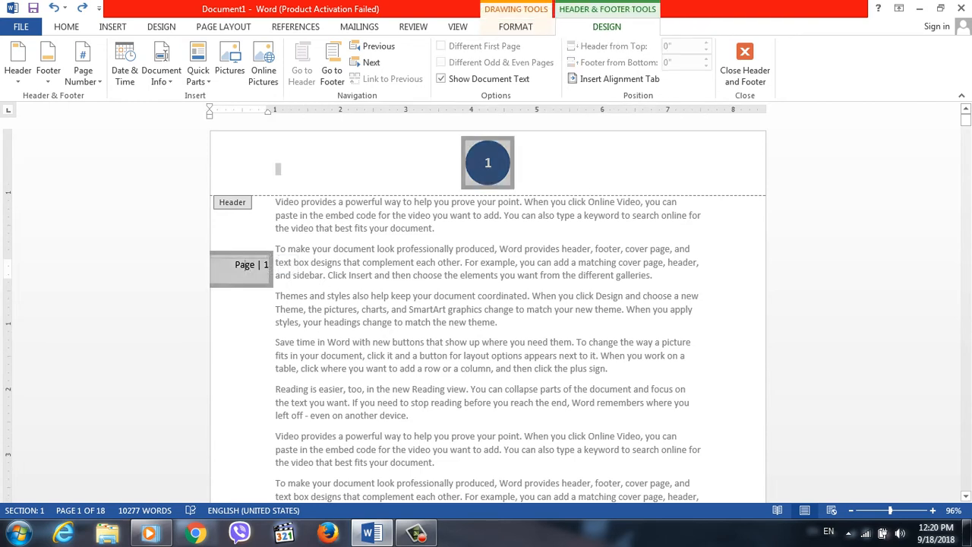
left_click(263, 265)
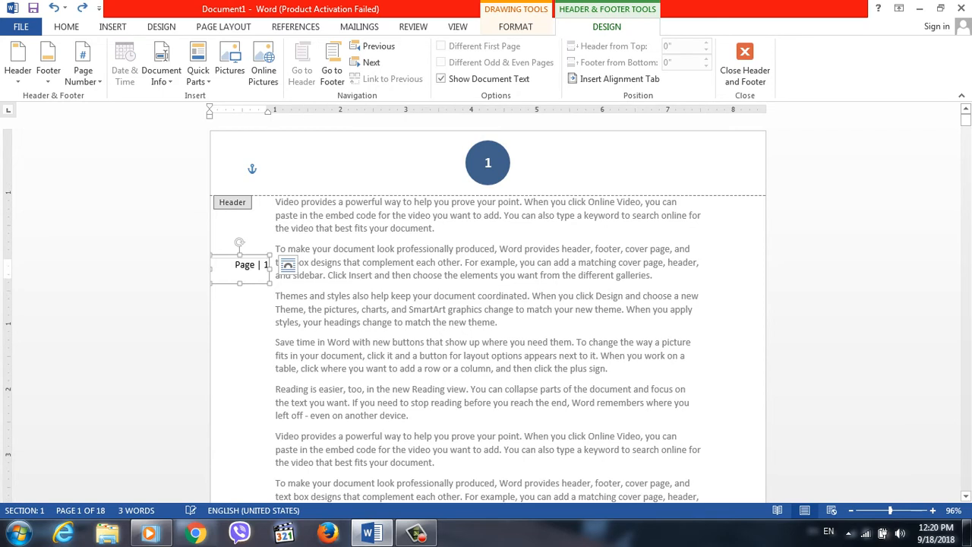
mouse_move(252, 256)
left_mouse_down()
mouse_move(252, 216)
mouse_move(252, 428)
left_mouse_up()
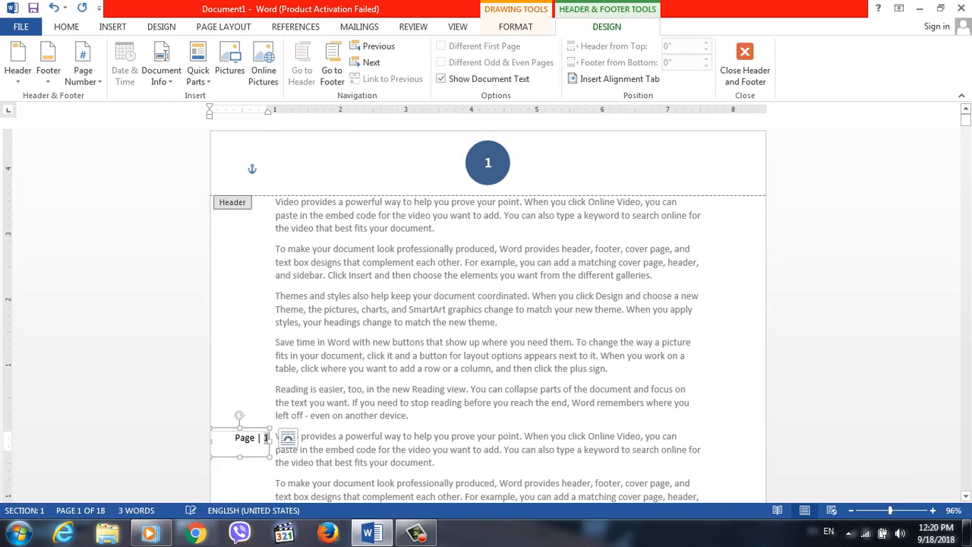
double_click(671, 356)
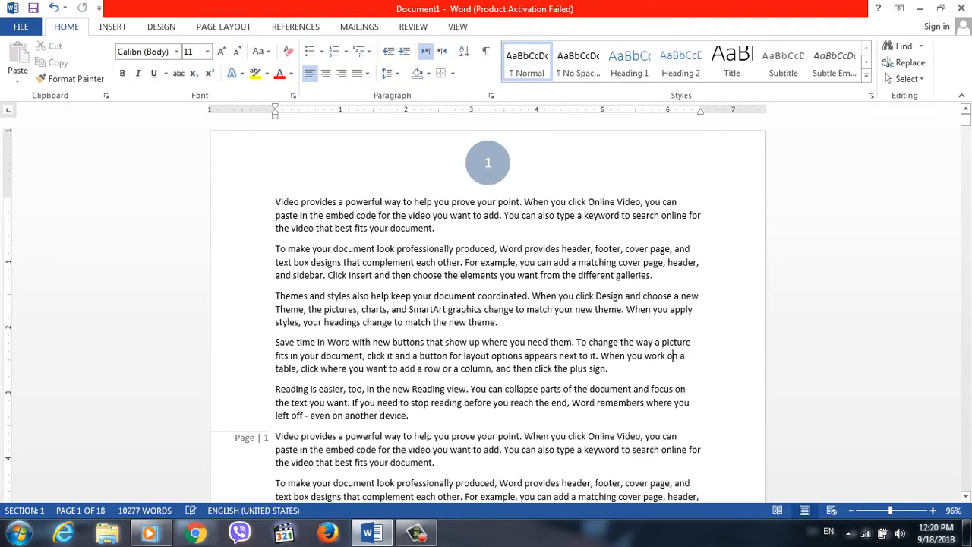
mouse_move(965, 119)
left_mouse_down()
mouse_move(966, 168)
mouse_move(966, 120)
left_mouse_up()
double_click(322, 250)
left_click(253, 262)
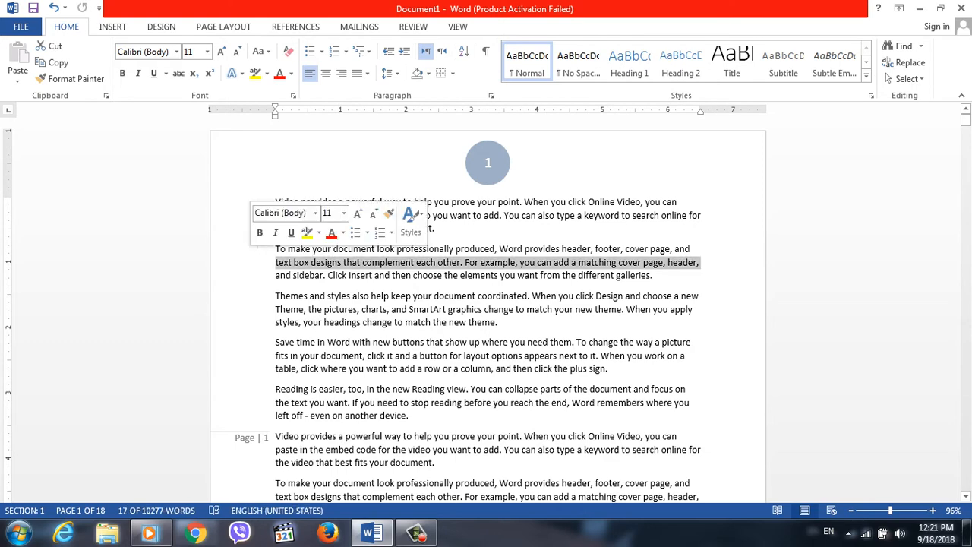
double_click(287, 436)
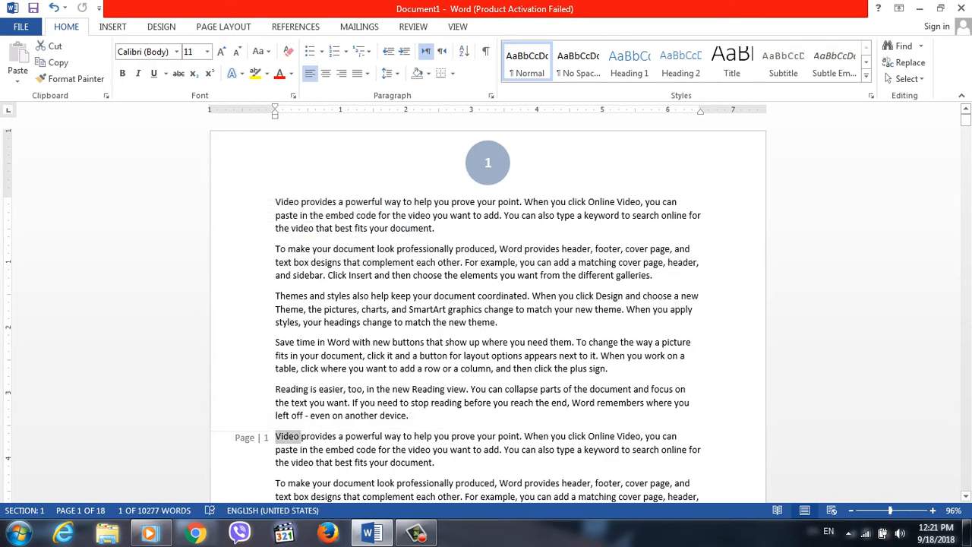
Replace the selected word "Video" in the sixth paragraph with a Dots page number at the current position.
left_click(458, 27)
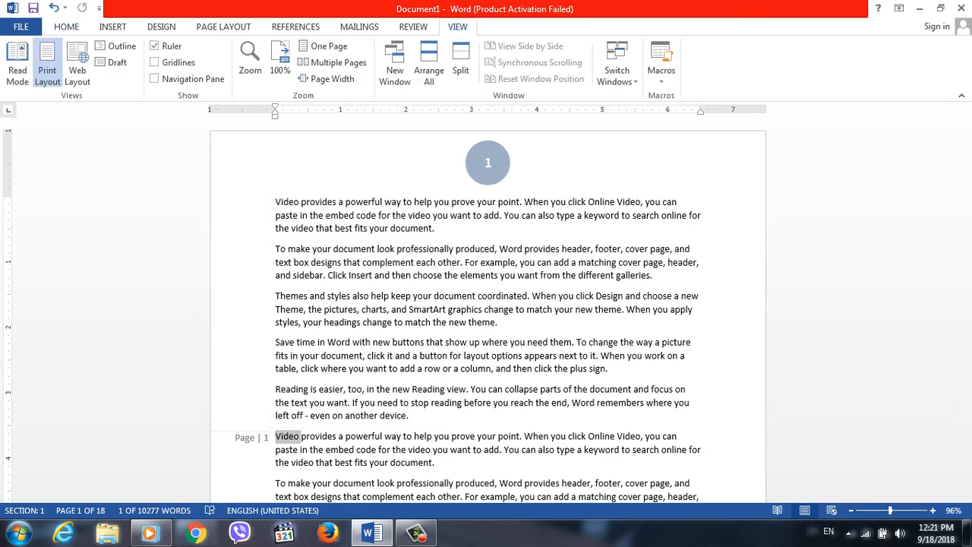
left_click(67, 26)
left_click(113, 26)
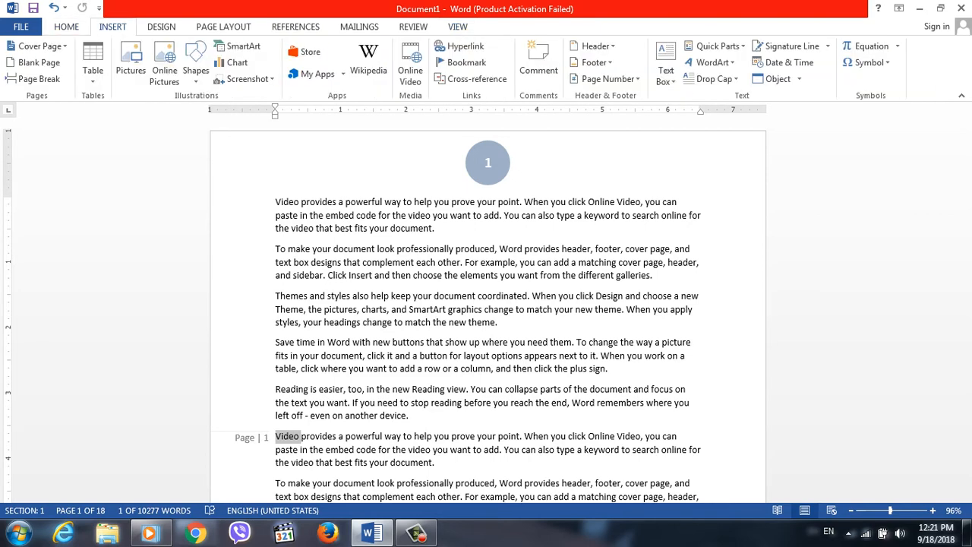
left_click(608, 79)
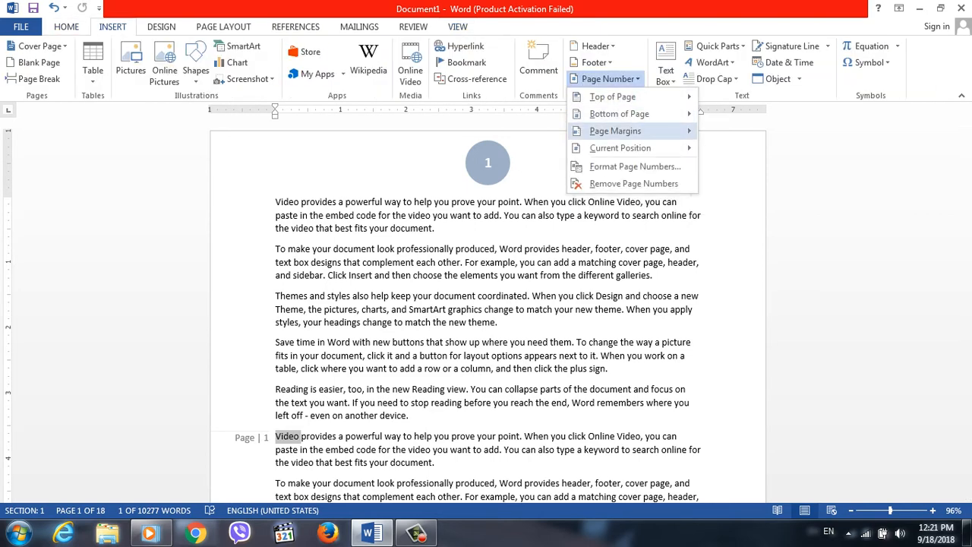
mouse_move(619, 147)
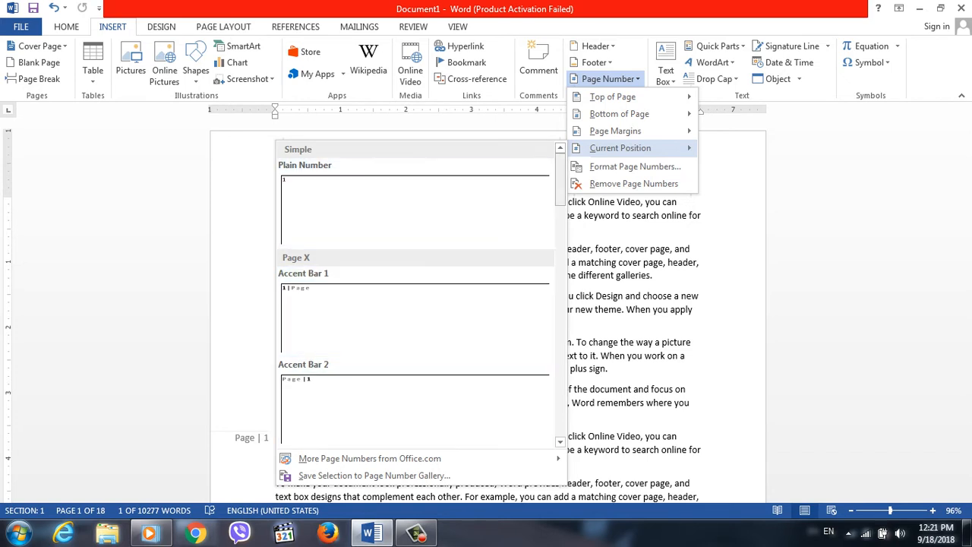
scroll(413, 296, "down", 5)
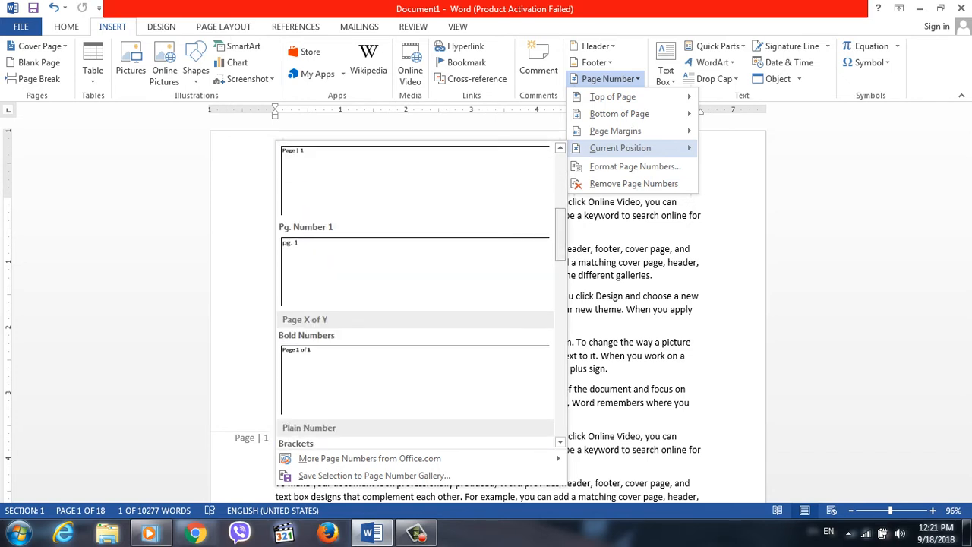
scroll(414, 296, "down", 3)
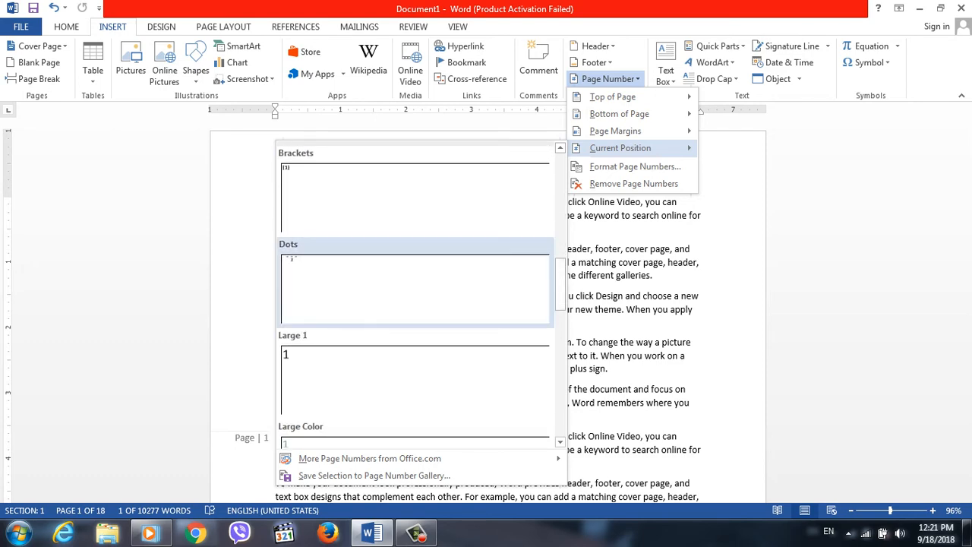
left_click(414, 288)
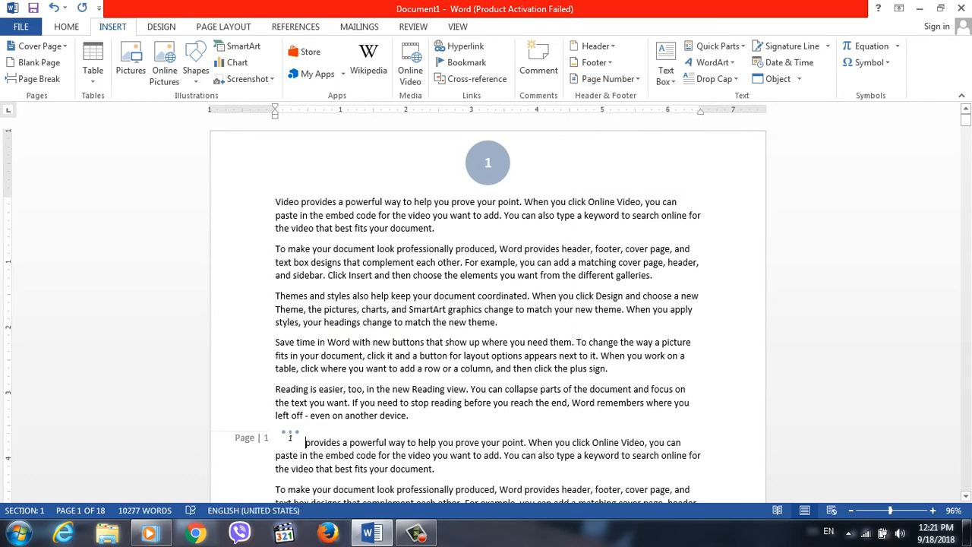
Insert an Accent Bar 2 page number at the current position, after "Video" in the first paragraph.
mouse_move(965, 120)
left_mouse_down()
mouse_move(965, 154)
mouse_move(965, 118)
left_mouse_up()
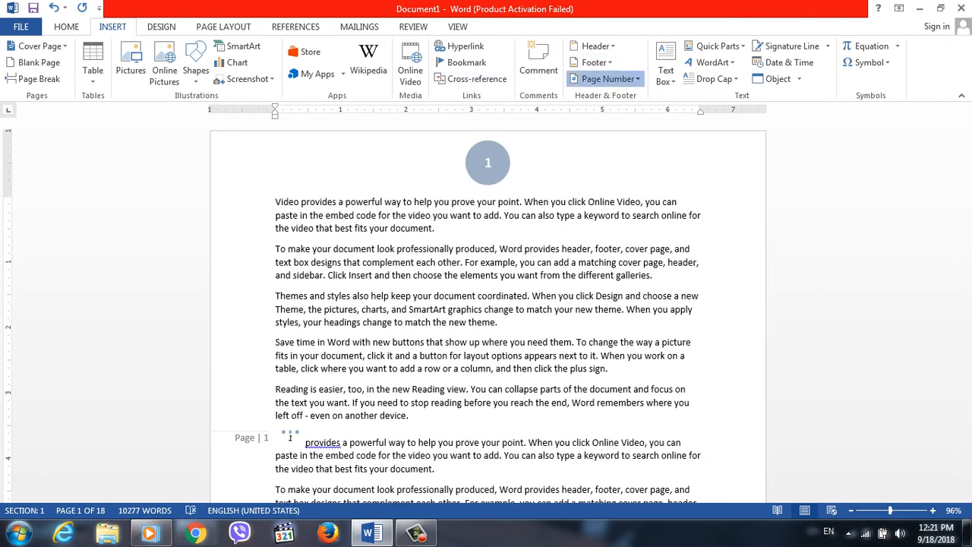
left_click(608, 79)
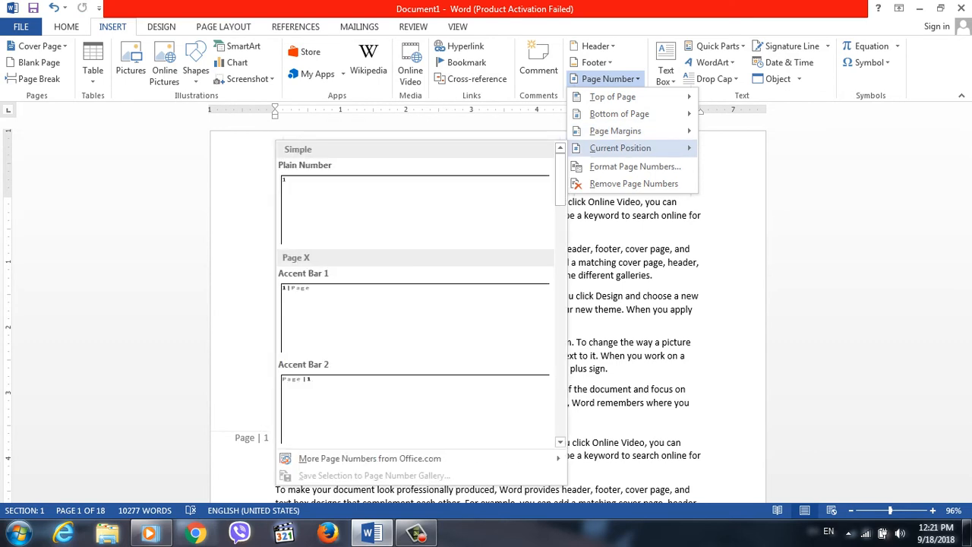
left_click(290, 435)
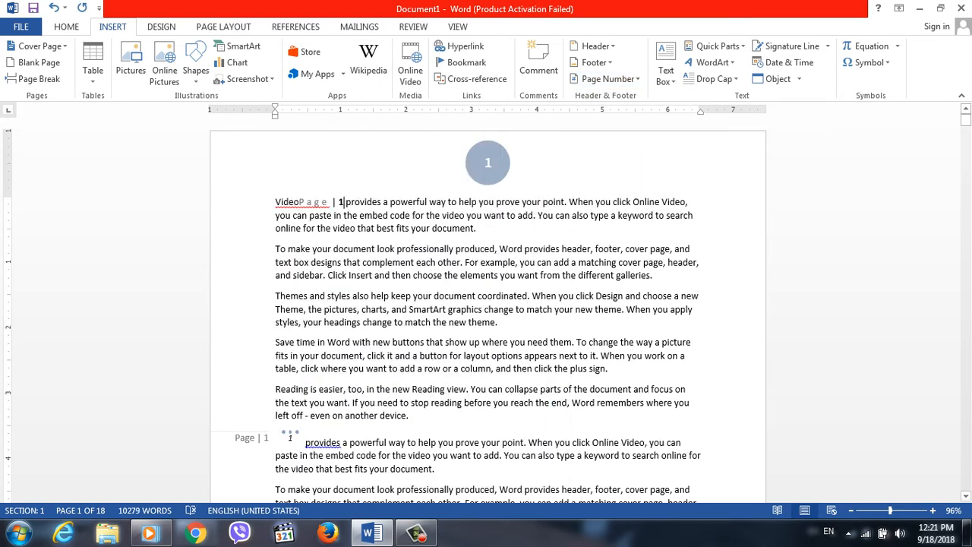
Select the page number in the first paragraph and choose the Arabic-letter number format أ, ب, ج for the page numbers.
left_click_drag(299, 203, 338, 203)
left_click(339, 203)
left_click(608, 79)
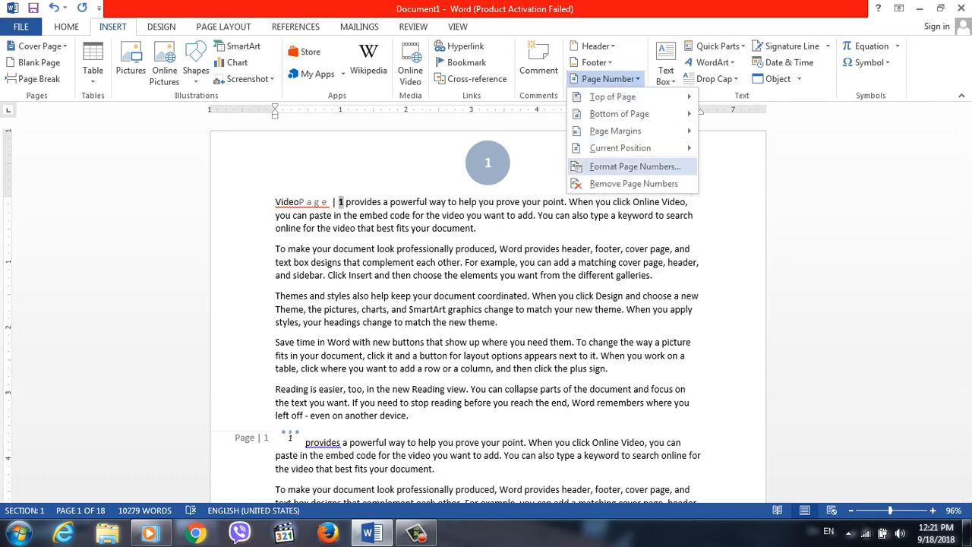
left_click(635, 166)
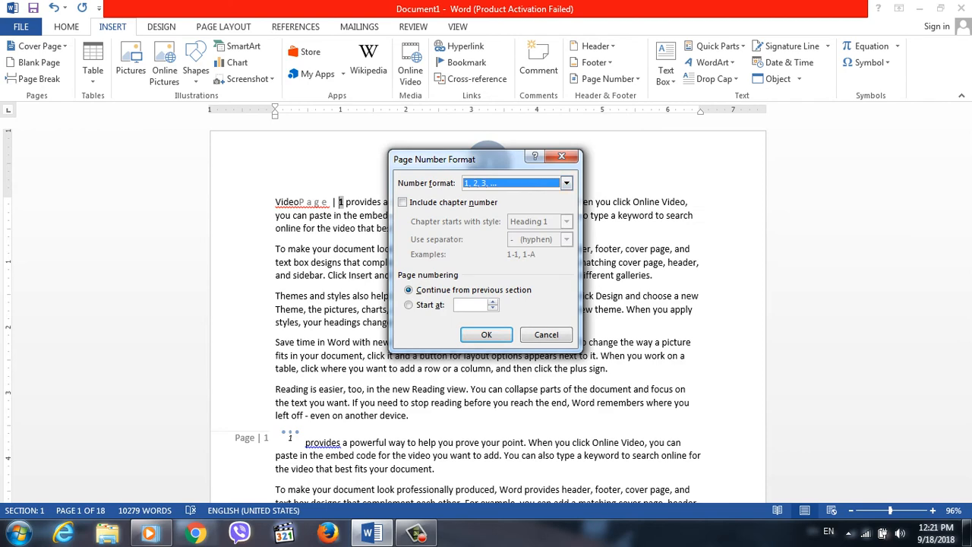
left_click_drag(481, 159, 617, 172)
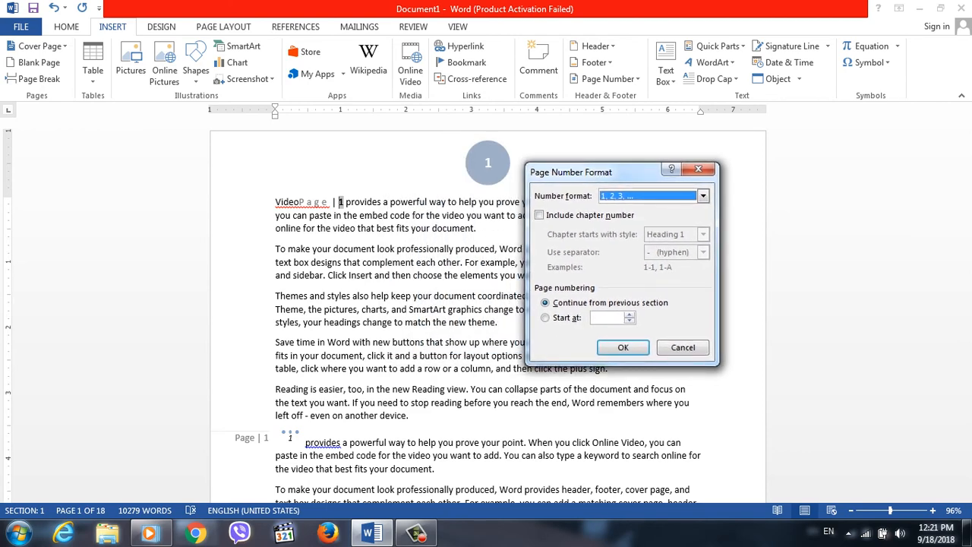
left_click(703, 196)
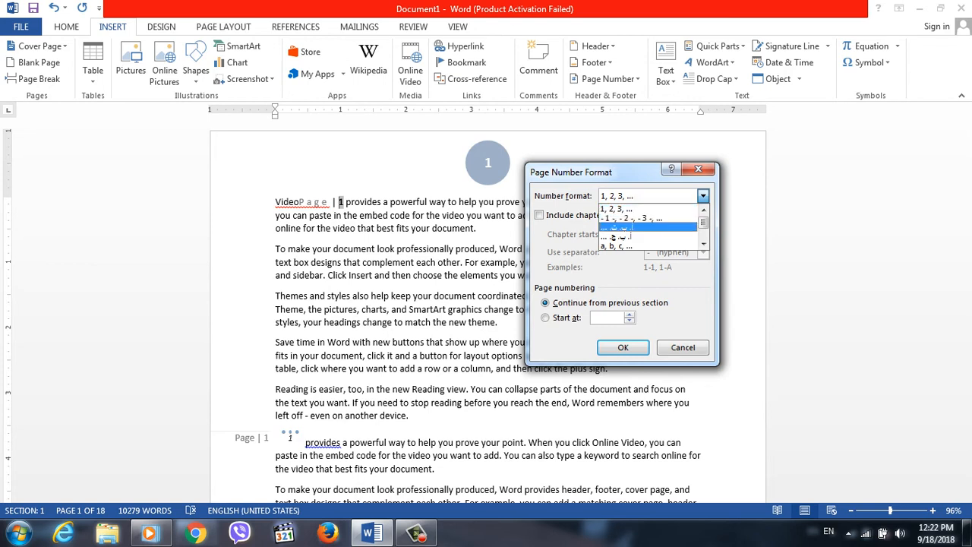
left_click_drag(704, 223, 704, 226)
left_click(647, 227)
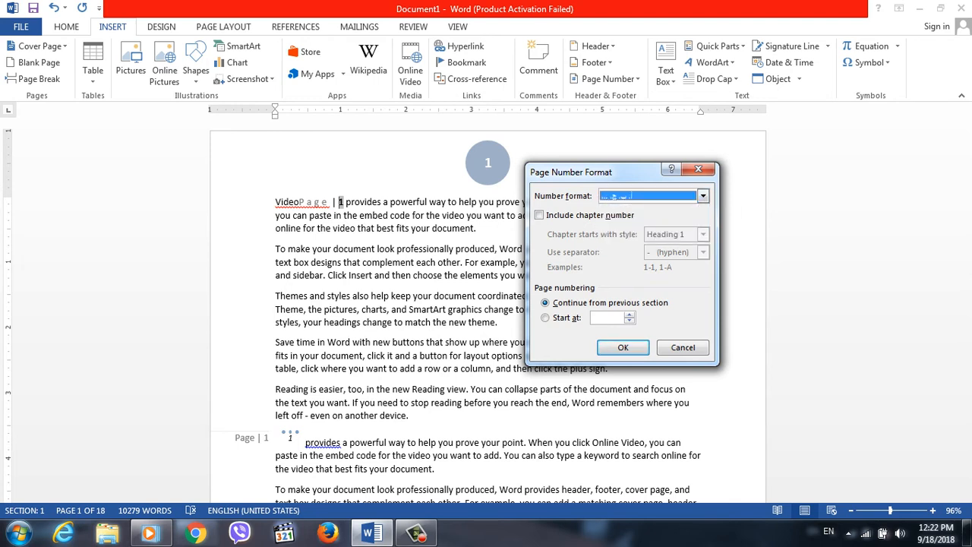
Include the chapter number in the page numbers, with chapters starting at the Heading 1 style and a colon as separator.
left_click(540, 215)
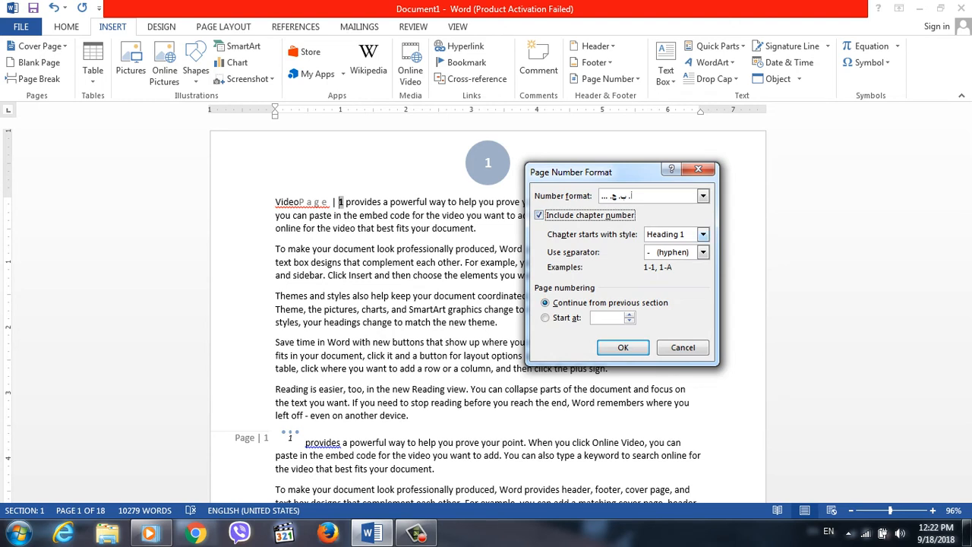
left_click(704, 235)
left_click(672, 245)
left_click(703, 252)
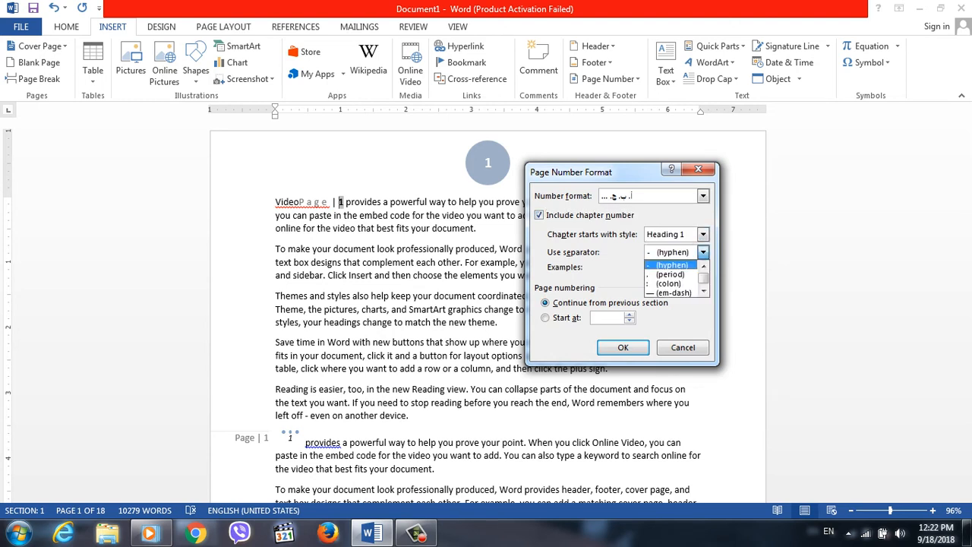
left_click(669, 284)
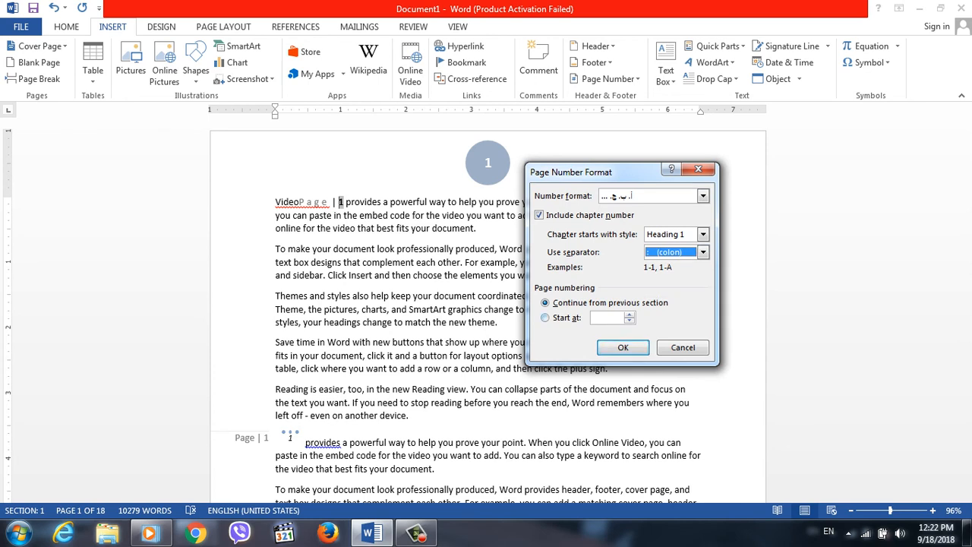
Make the page numbering use its own start value, apply the page number format and return to the first paragraph.
left_click(546, 318)
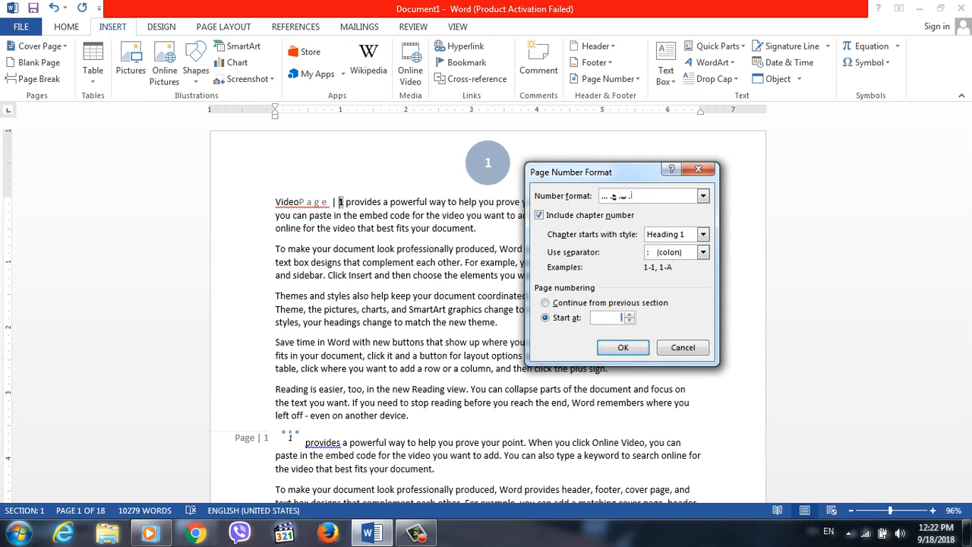
left_click(623, 347)
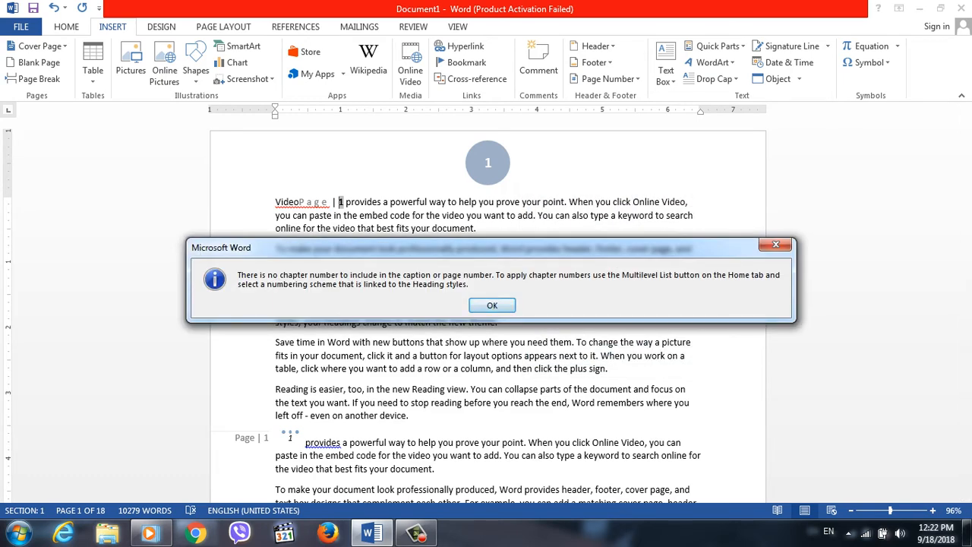
key("Return")
left_click(506, 203)
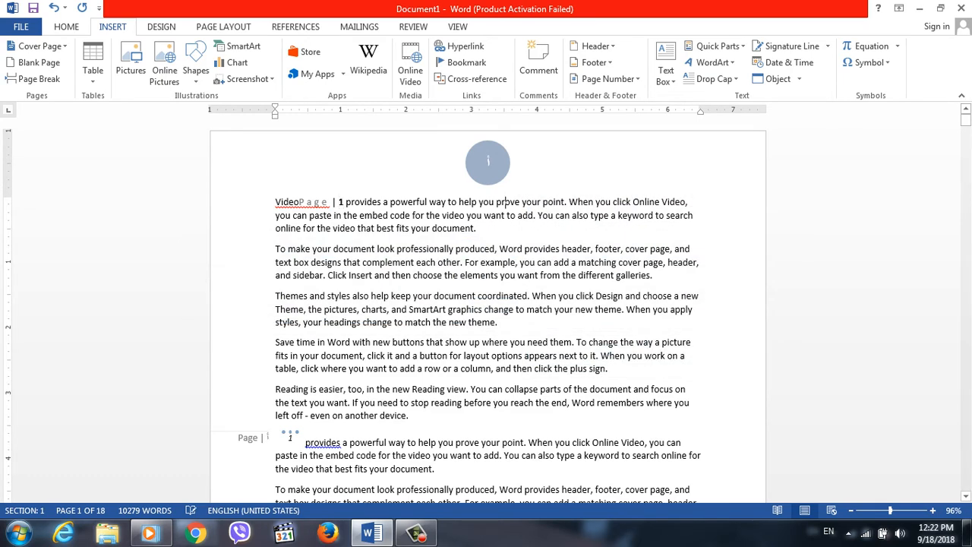
Open the first page's header and replace the circle page number with the Plain Number 2 design.
mouse_move(965, 120)
left_mouse_down()
mouse_move(965, 228)
mouse_move(966, 118)
left_mouse_up()
double_click(488, 161)
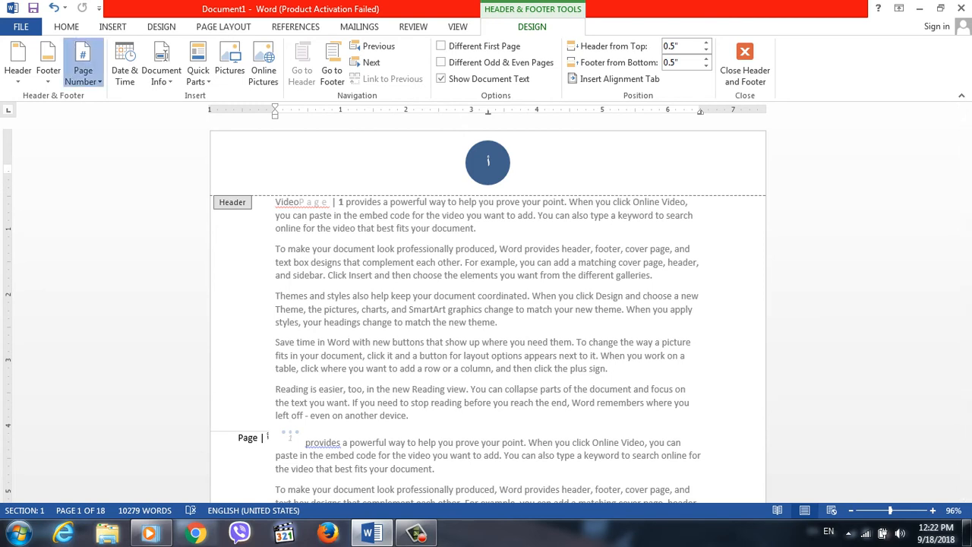
left_click(83, 70)
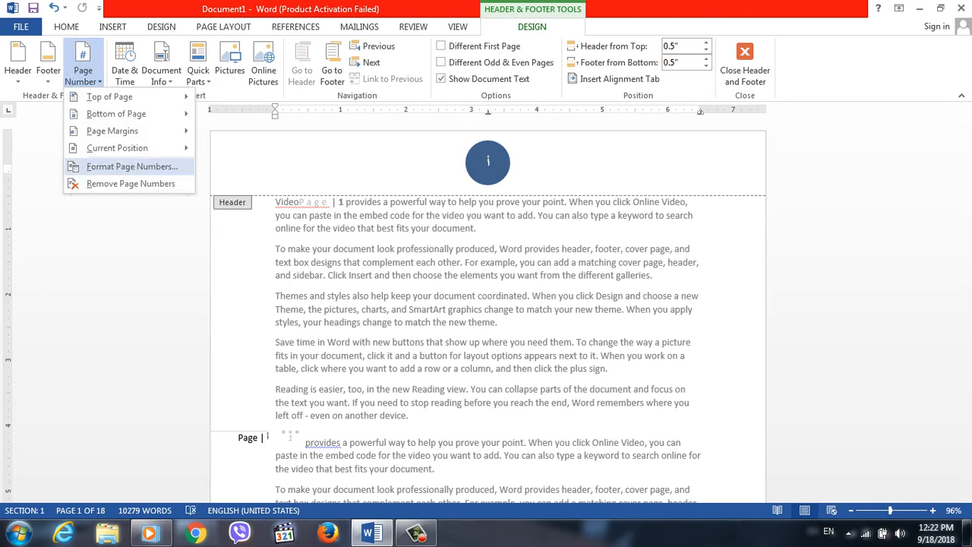
mouse_move(117, 113)
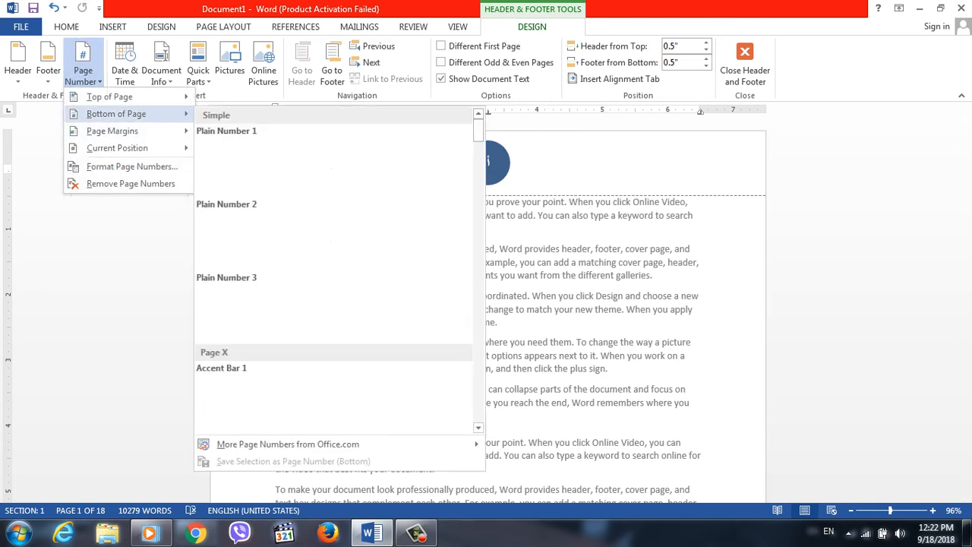
mouse_move(110, 97)
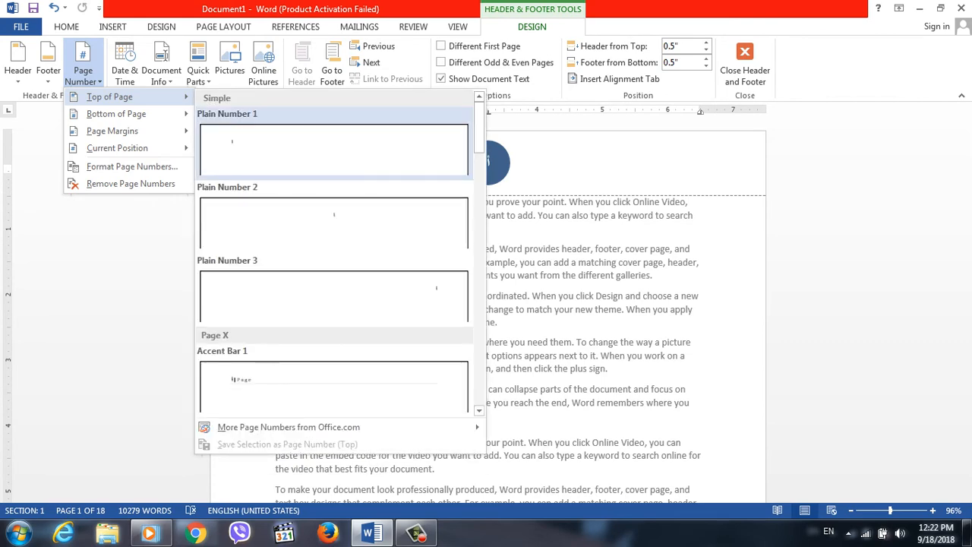
left_click(334, 222)
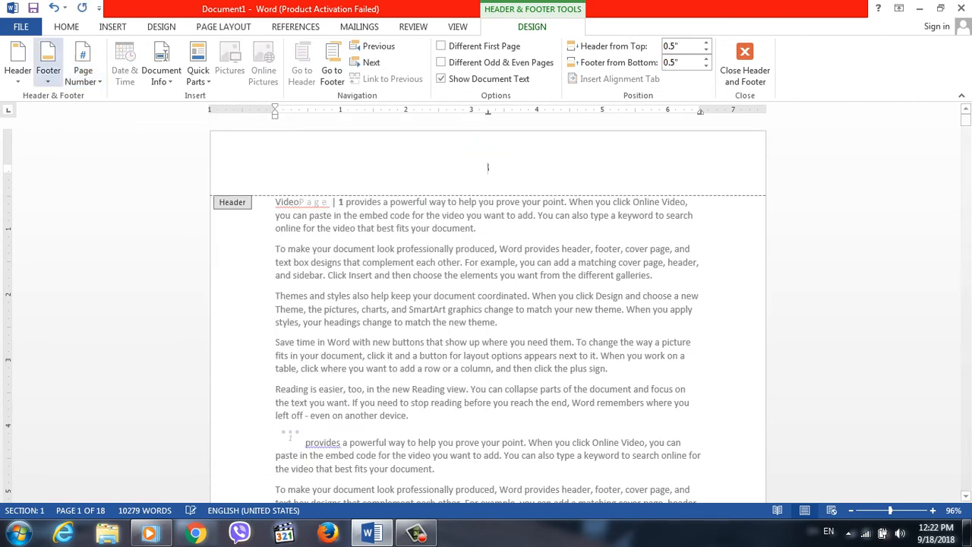
Set the page number format to 1, 2, 3, ... and exclude the chapter number.
left_click(83, 70)
left_click(132, 166)
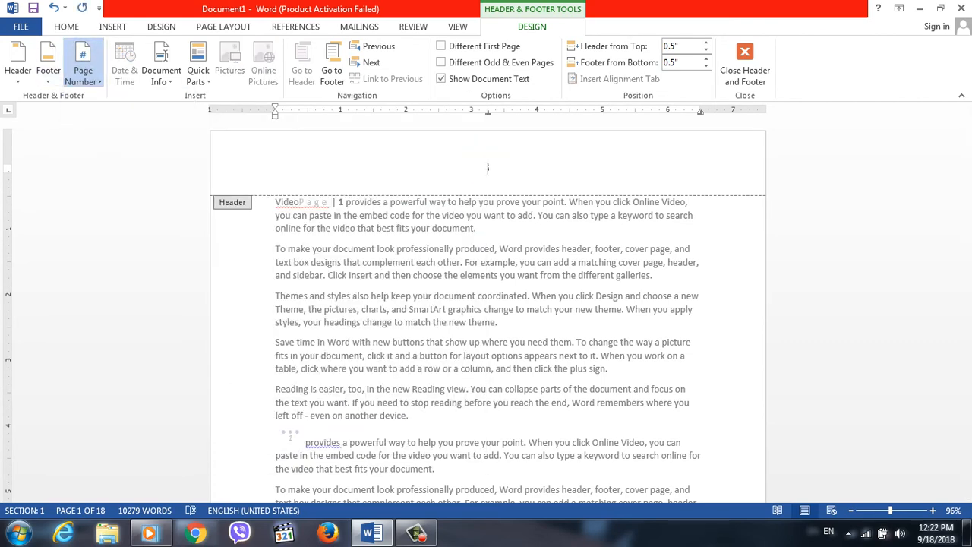
left_click(703, 196)
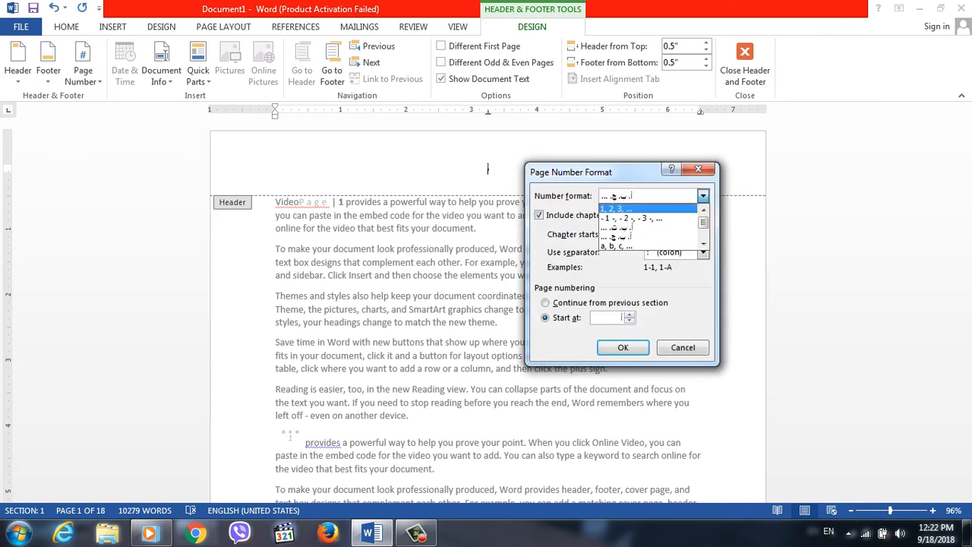
left_click(647, 208)
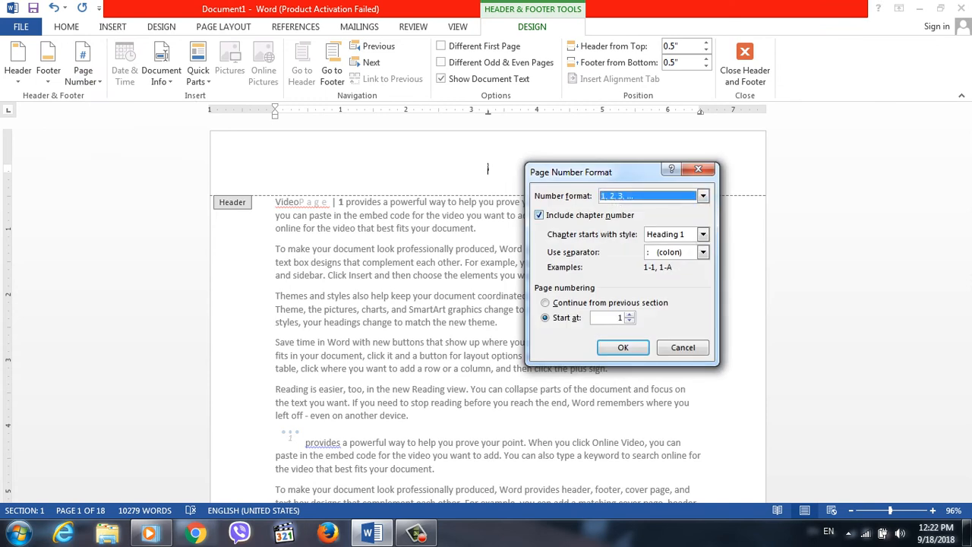
left_click(539, 215)
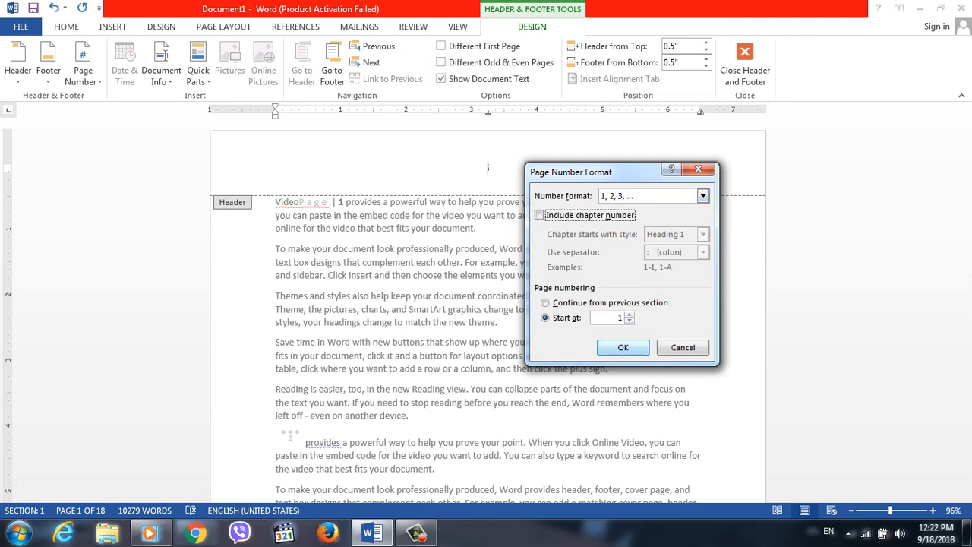
key("Return")
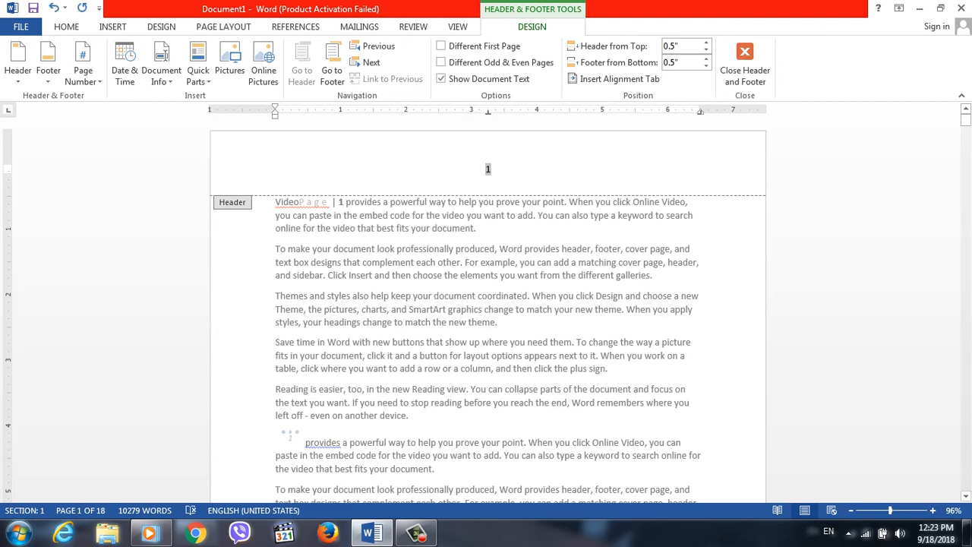
Set the page numbering to start at 10.
left_click(83, 70)
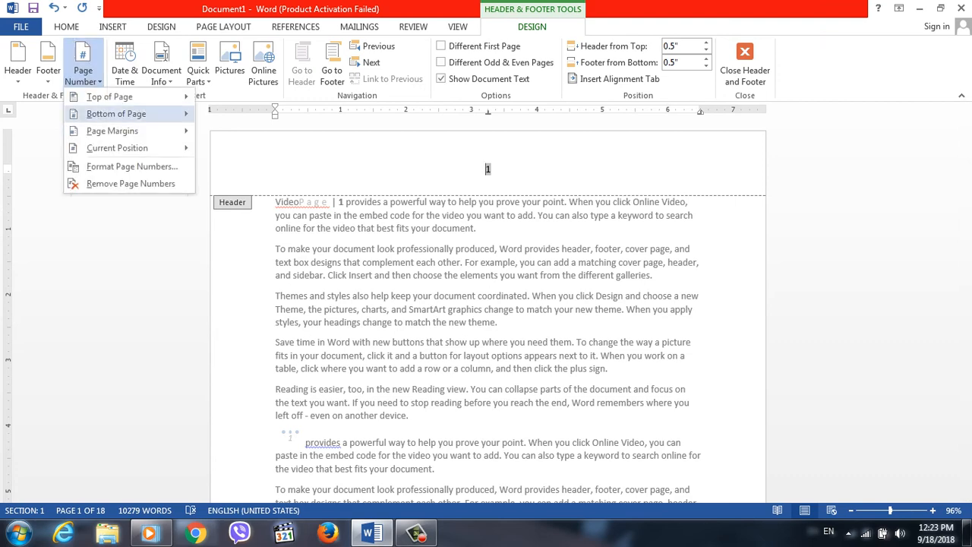
left_click(130, 166)
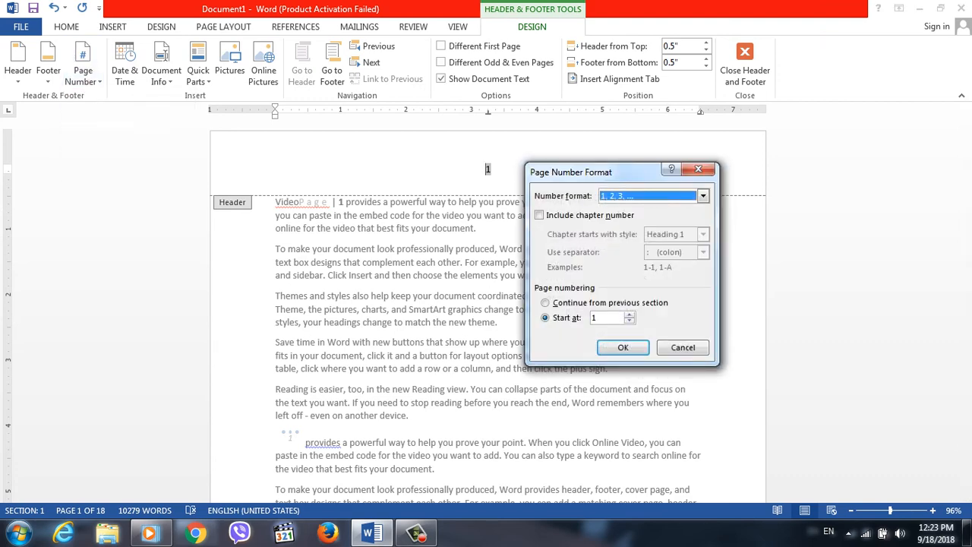
left_click(605, 318)
type("0")
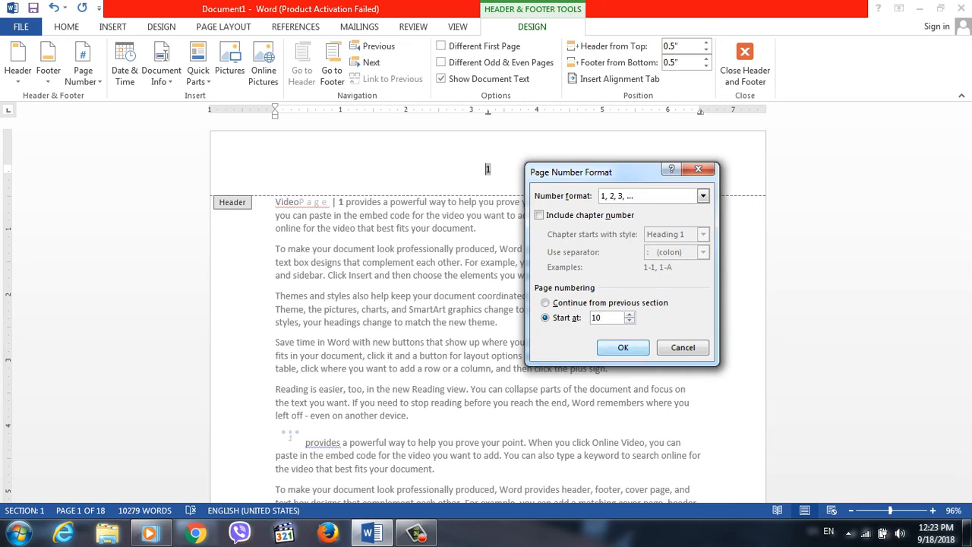
left_click(623, 347)
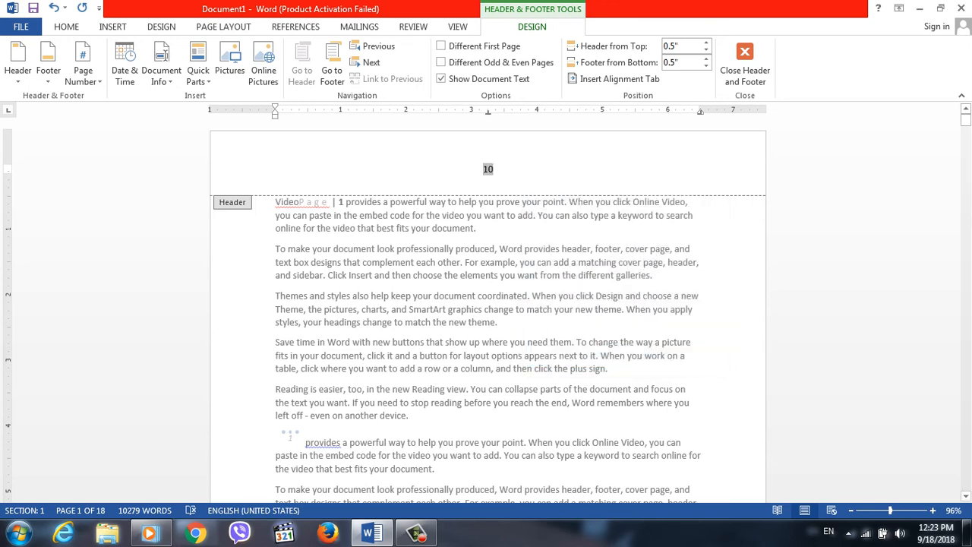
mouse_move(967, 120)
left_mouse_down()
mouse_move(966, 161)
mouse_move(966, 120)
left_mouse_up()
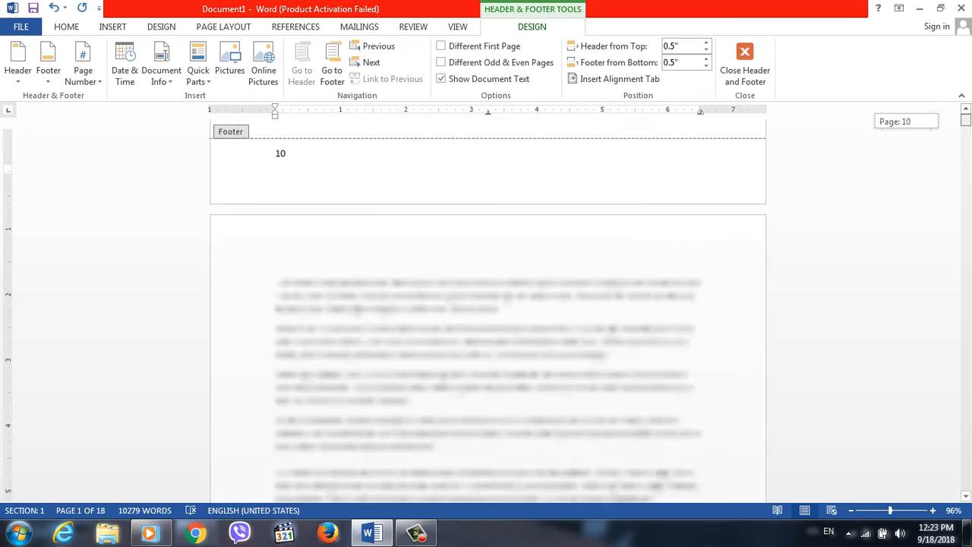
left_click(84, 72)
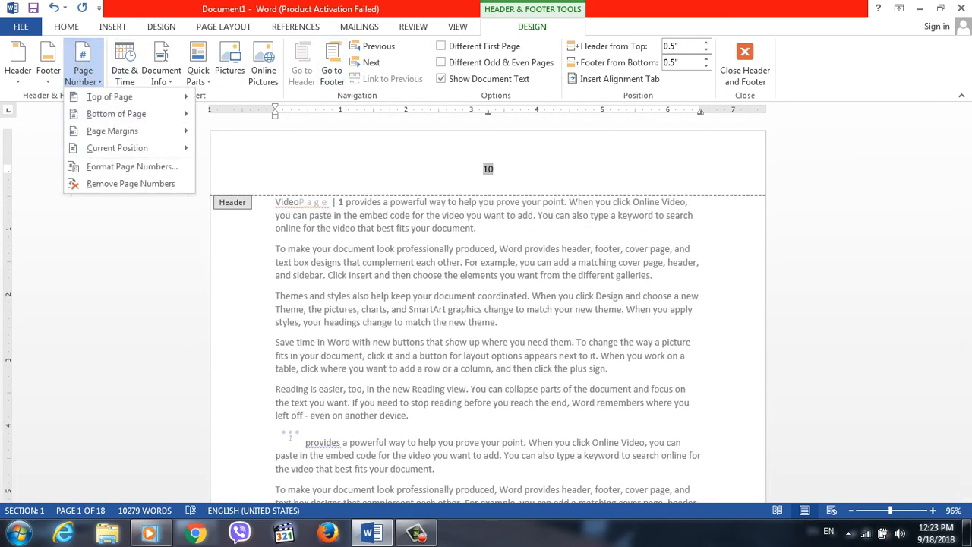
left_click(131, 166)
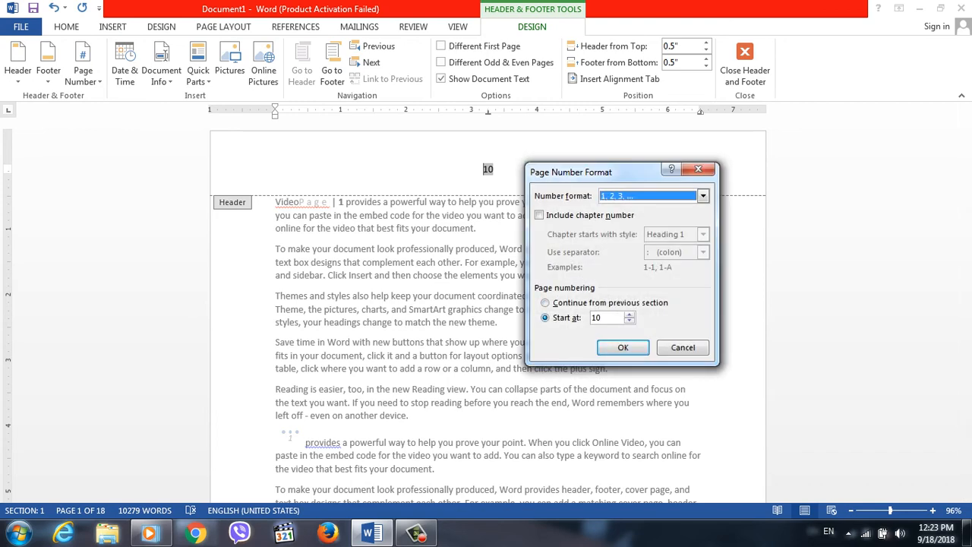
left_click(546, 303)
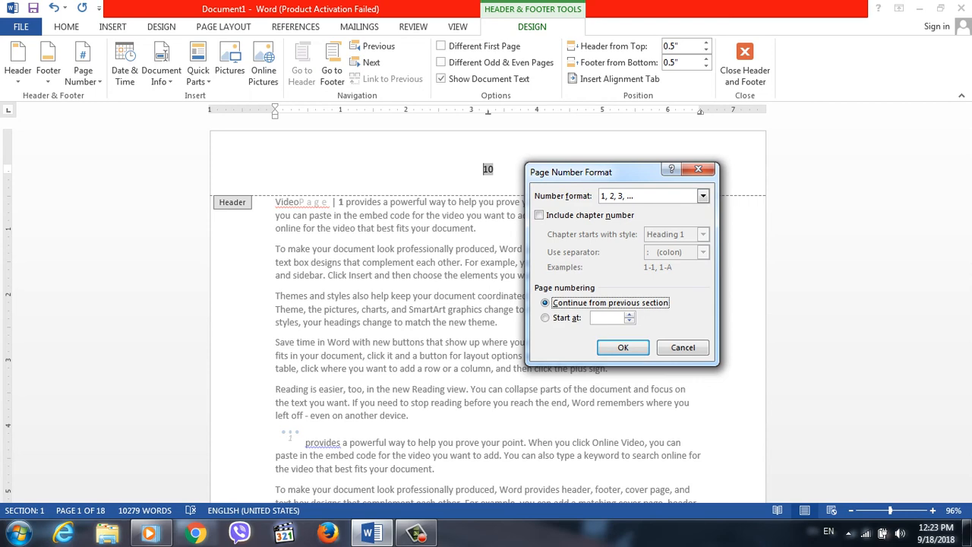
left_click(683, 348)
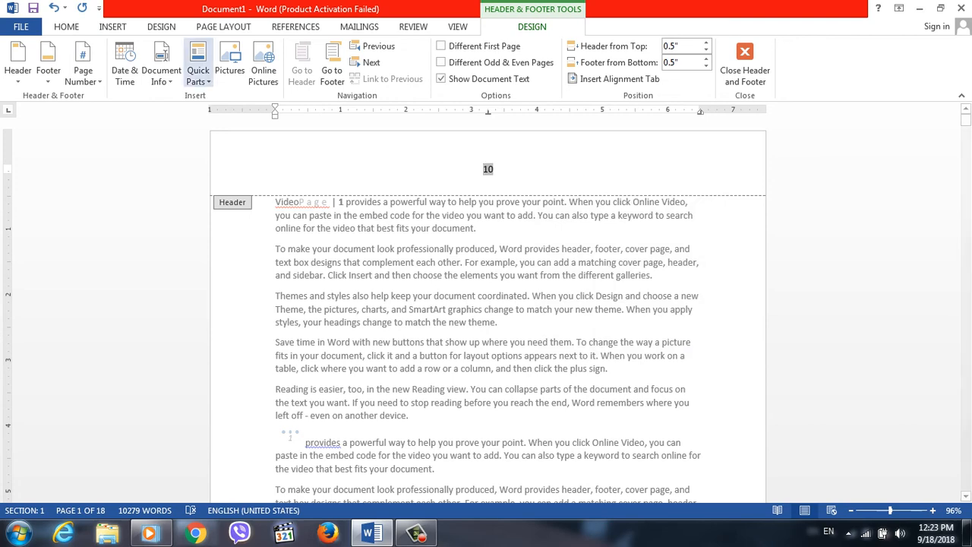
left_click(83, 66)
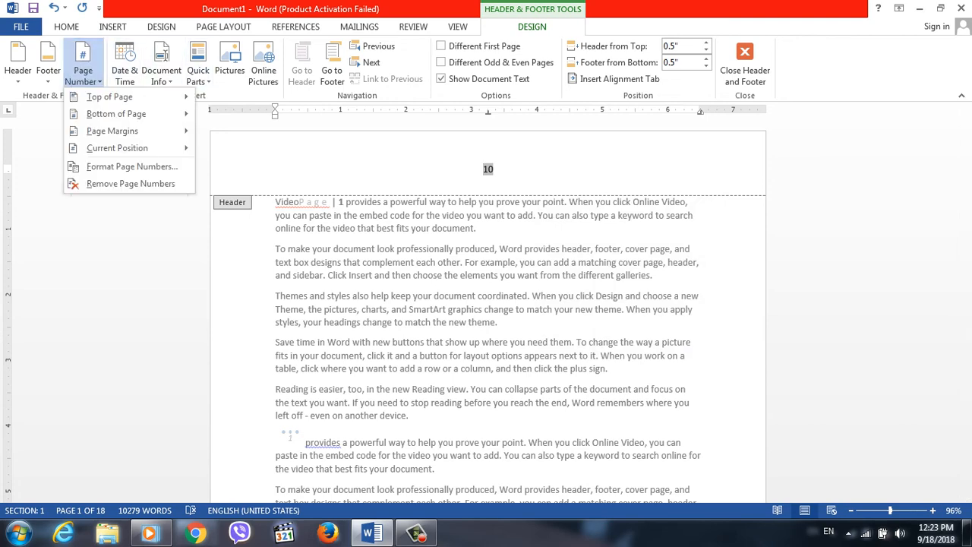
left_click(83, 67)
Insert the current date in the header before the page number, using the weekday format "Tuesday, September 18, 2018".
left_click(124, 65)
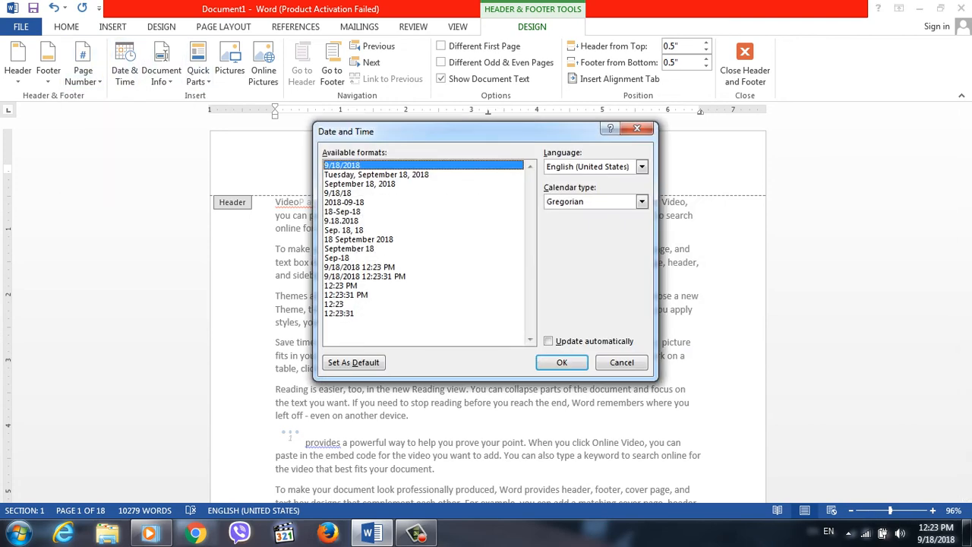
left_click(376, 174)
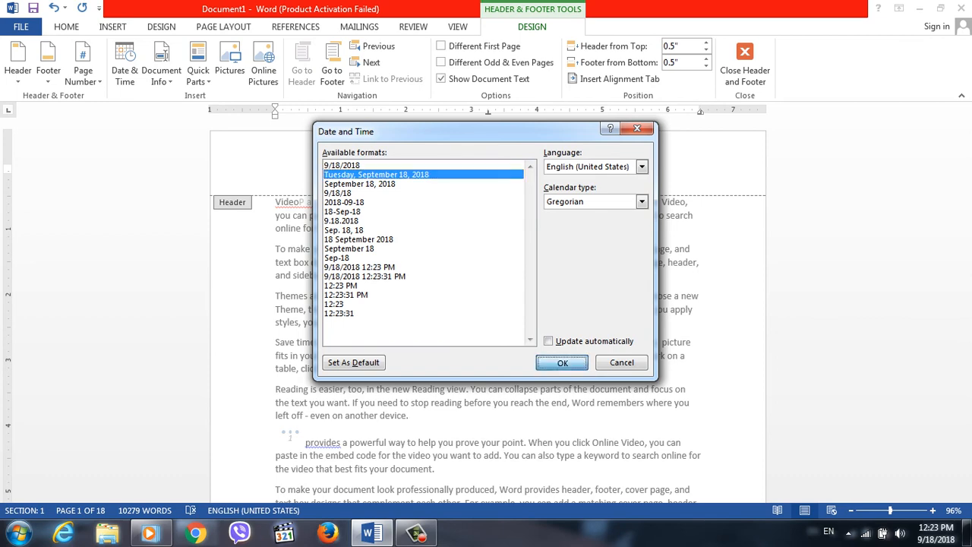
key("Return")
Insert a Pashto-language date in the long weekday format inside the word "September" in the header, using the Gregorian calendar.
left_click(503, 169)
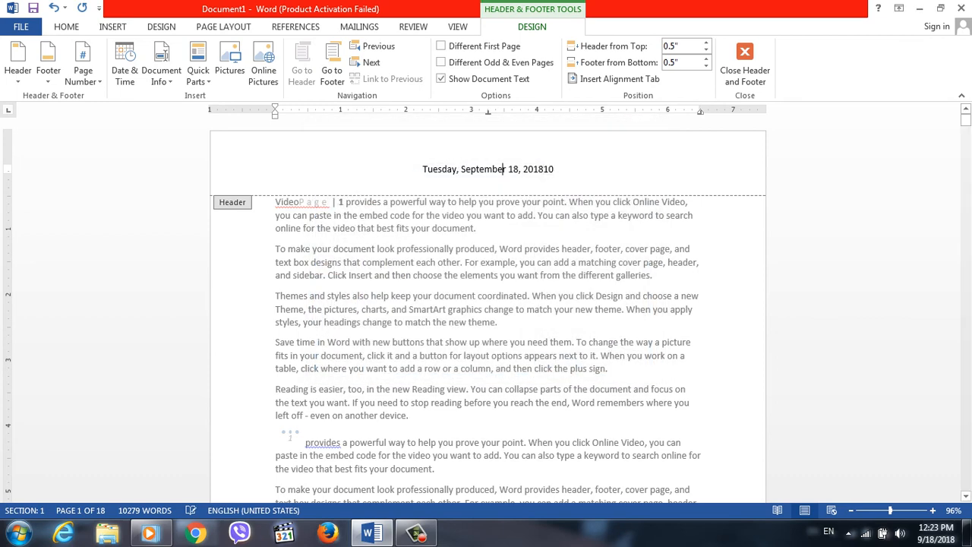
left_click(125, 65)
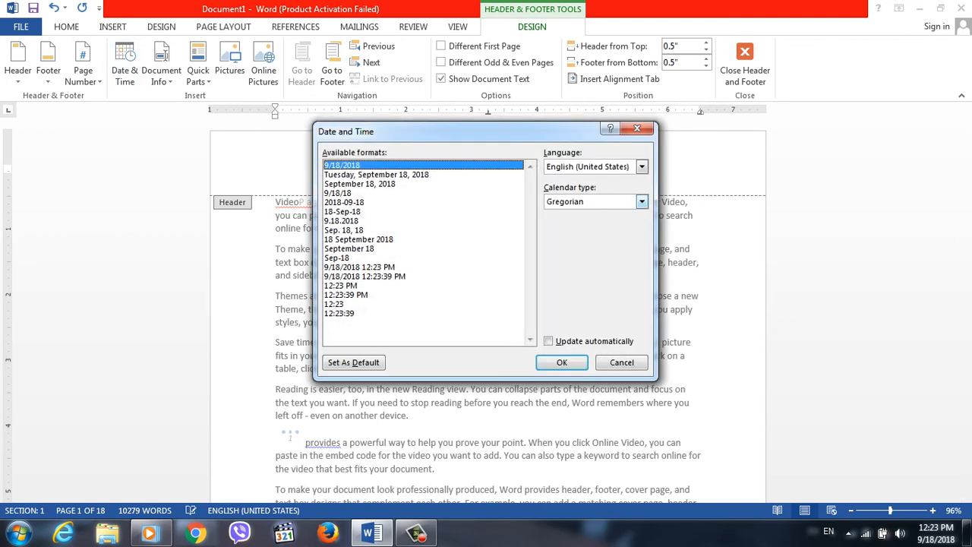
left_click(642, 166)
left_click(586, 179)
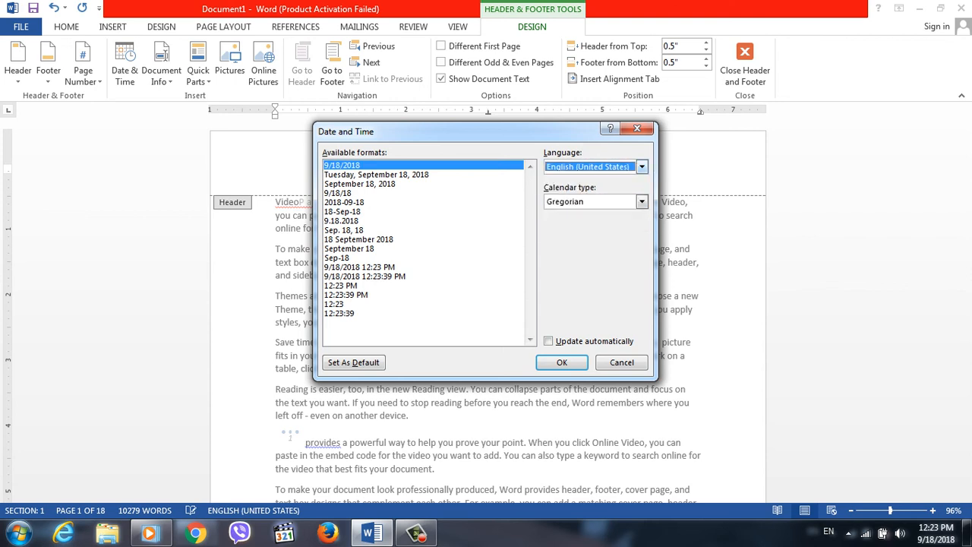
left_click(642, 166)
left_click(558, 188)
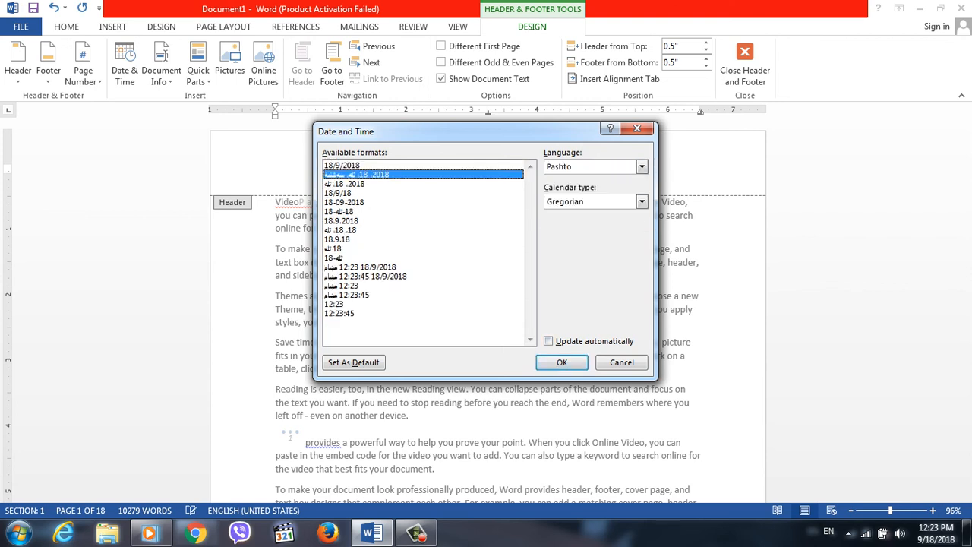
left_click(562, 362)
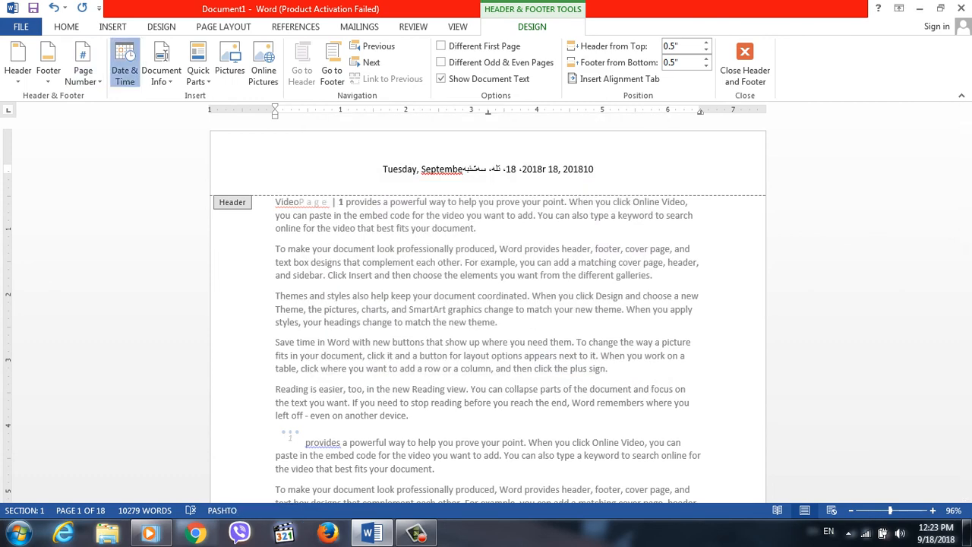
Insert another Pashto date in the header, using the Hijri calendar type and the long weekday format.
left_click(125, 65)
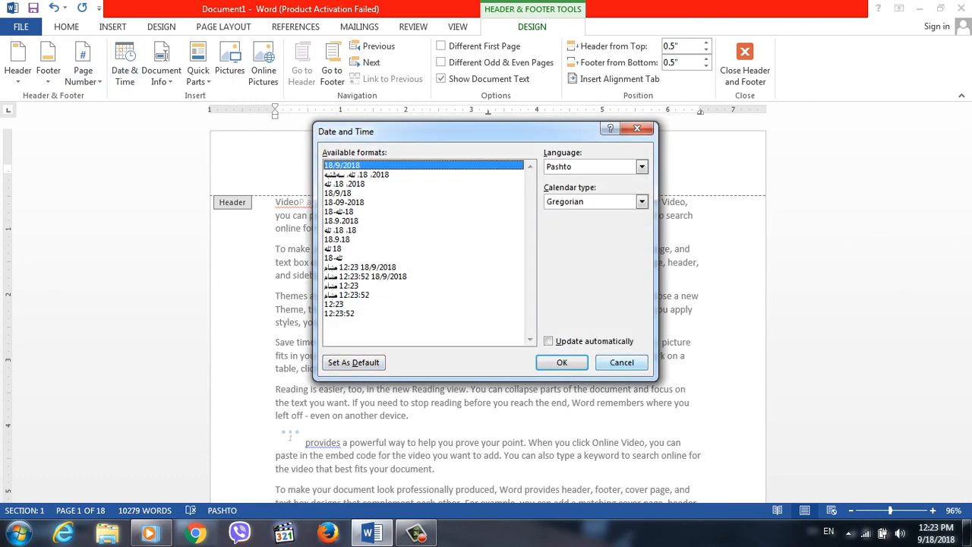
left_click(643, 202)
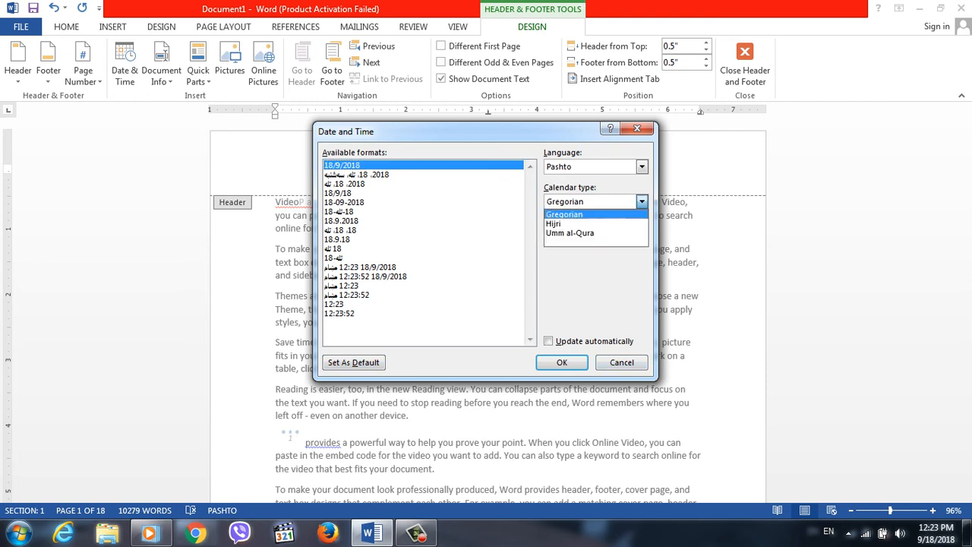
left_click(595, 224)
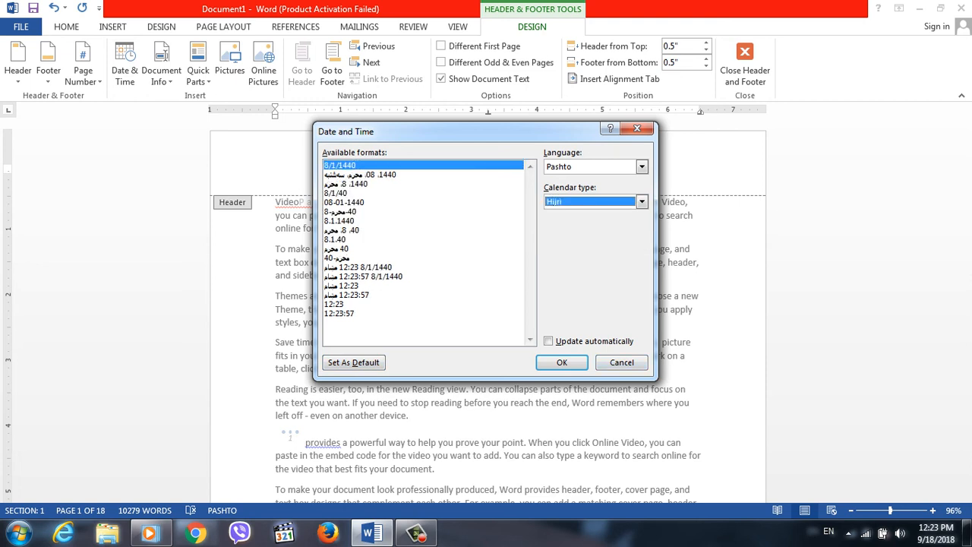
left_click(380, 174)
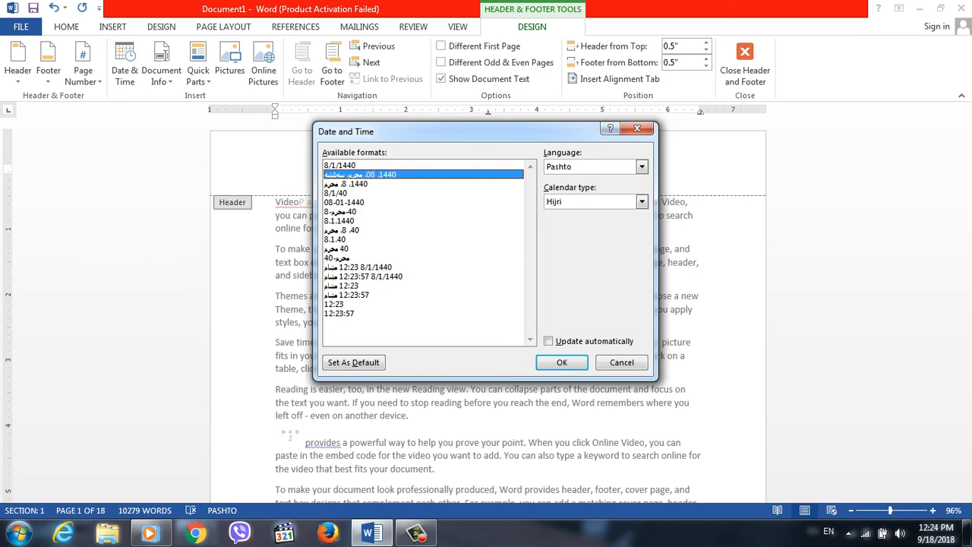
left_click(562, 362)
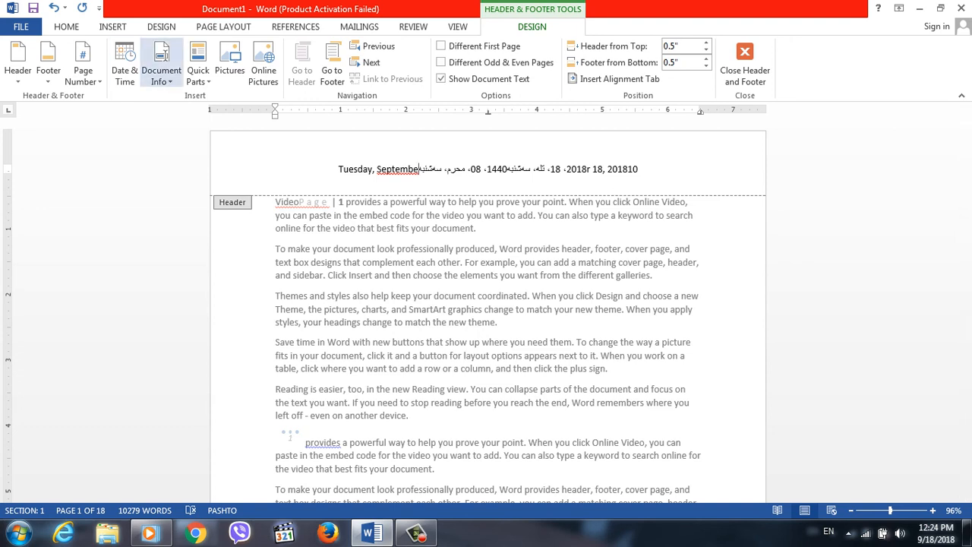
View the document info options for the header, and switch to the first page's footer.
left_click(162, 70)
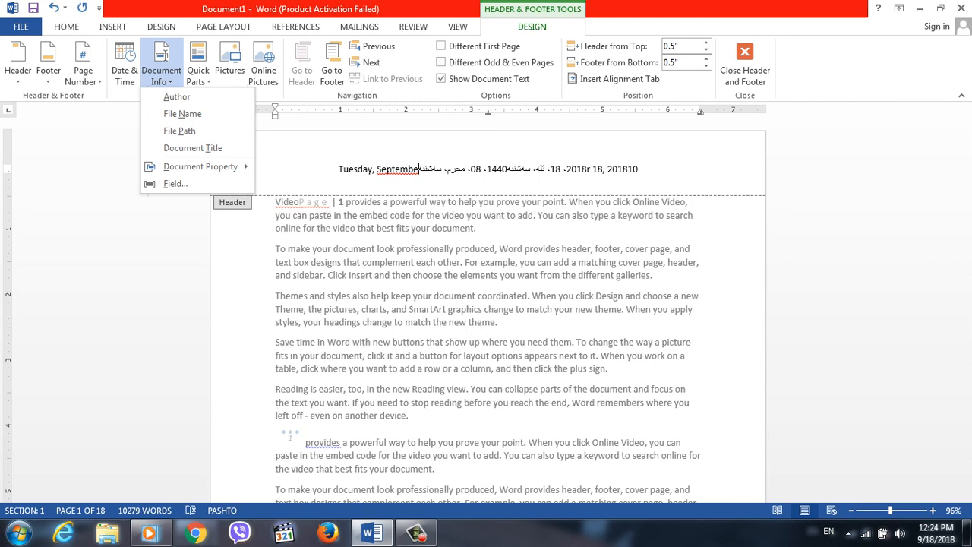
left_click(332, 73)
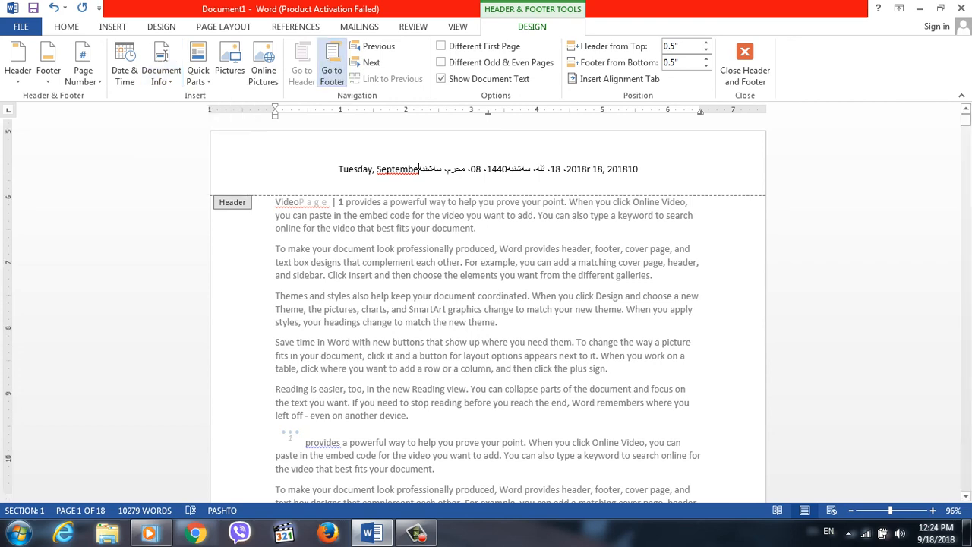
left_click(332, 72)
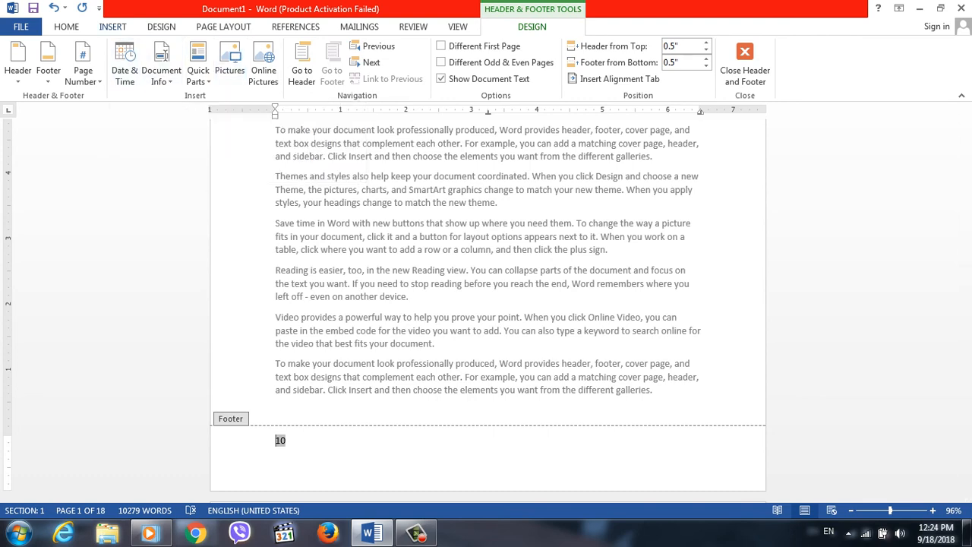
left_click(112, 27)
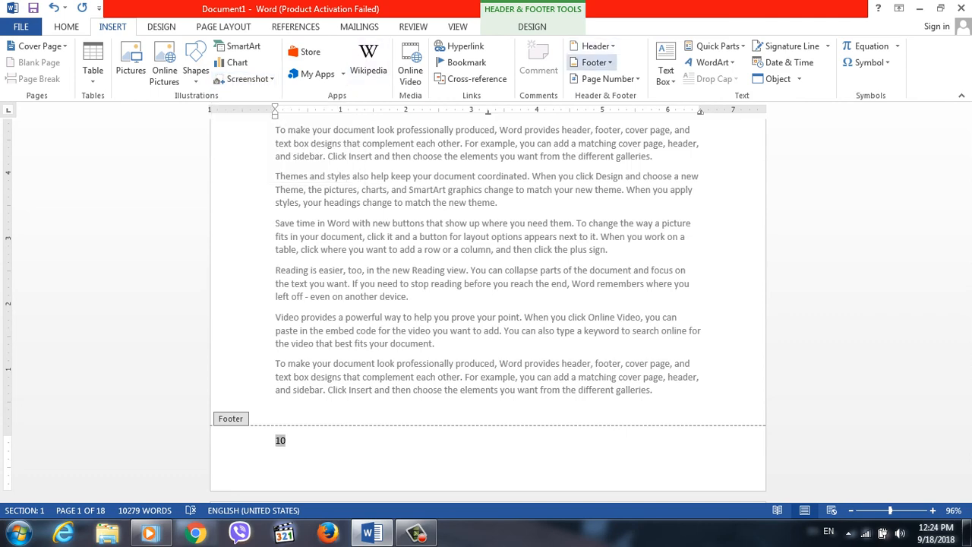
left_click(607, 79)
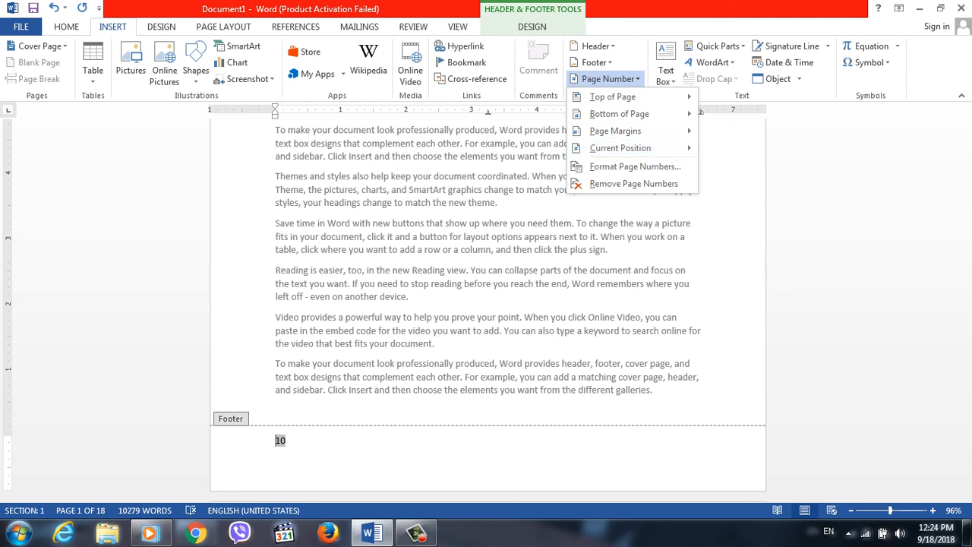
left_click(666, 68)
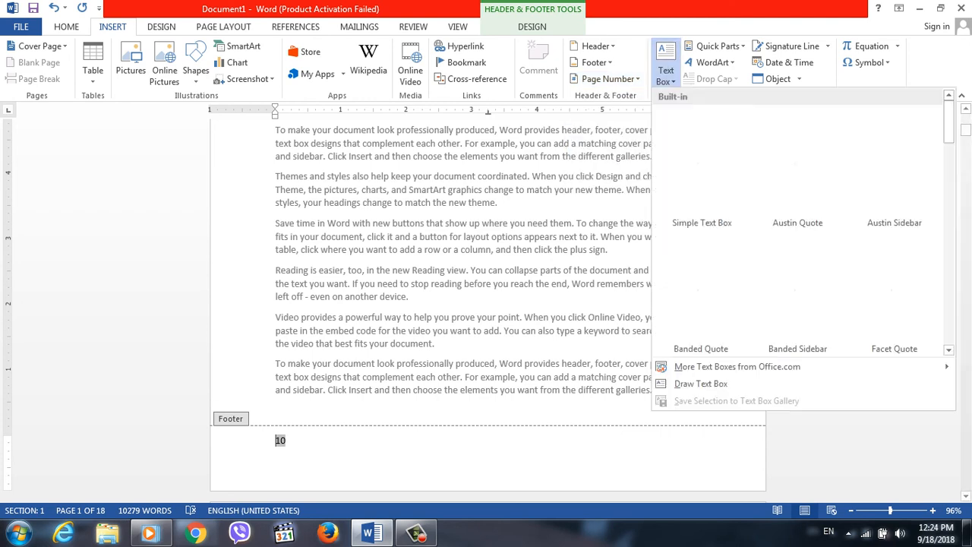
left_click(666, 69)
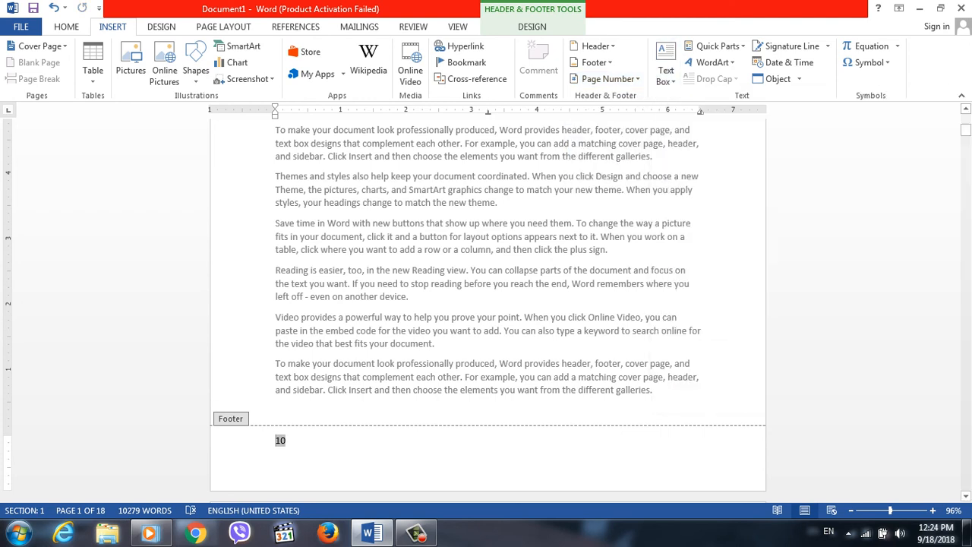
left_click(416, 533)
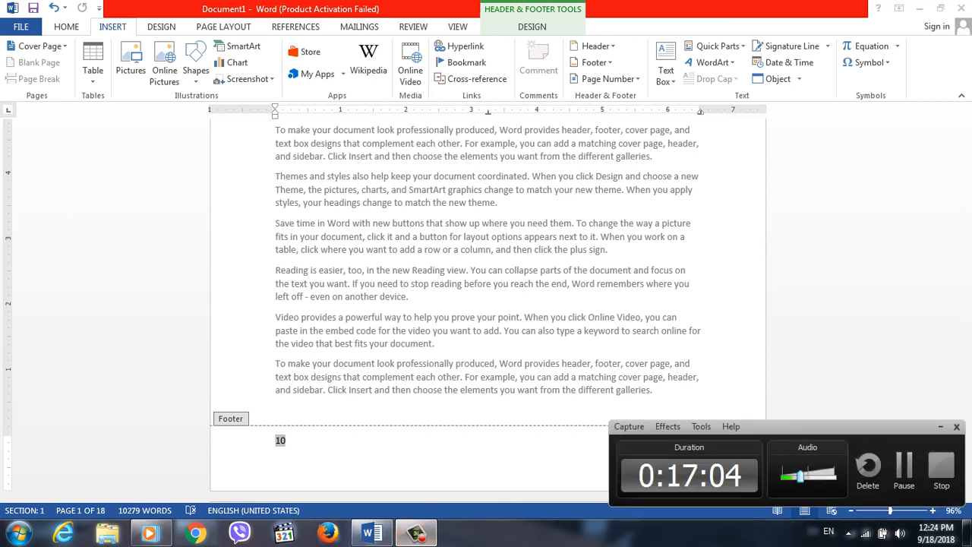